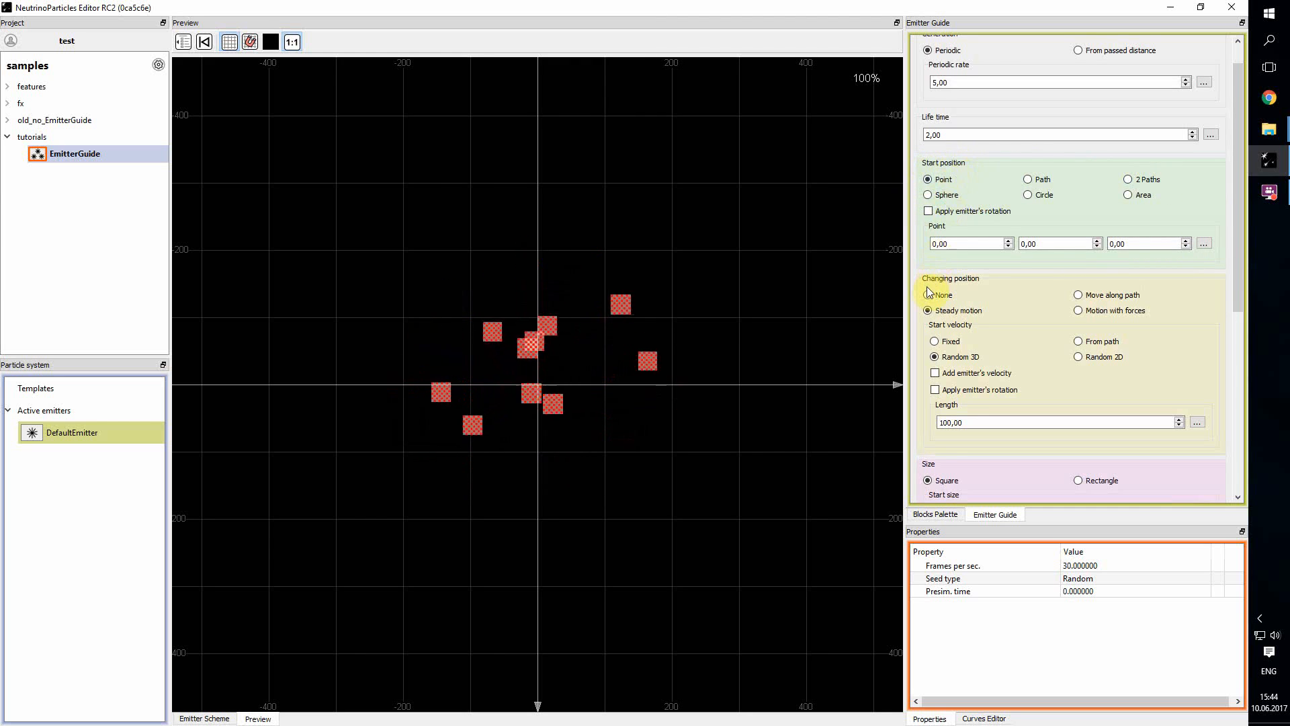
# Step: Set the emitter's changing position to None and its start position to Path, and show that path for editing
pyautogui.moveTo(1237, 236); pyautogui.dragTo(1238, 260)
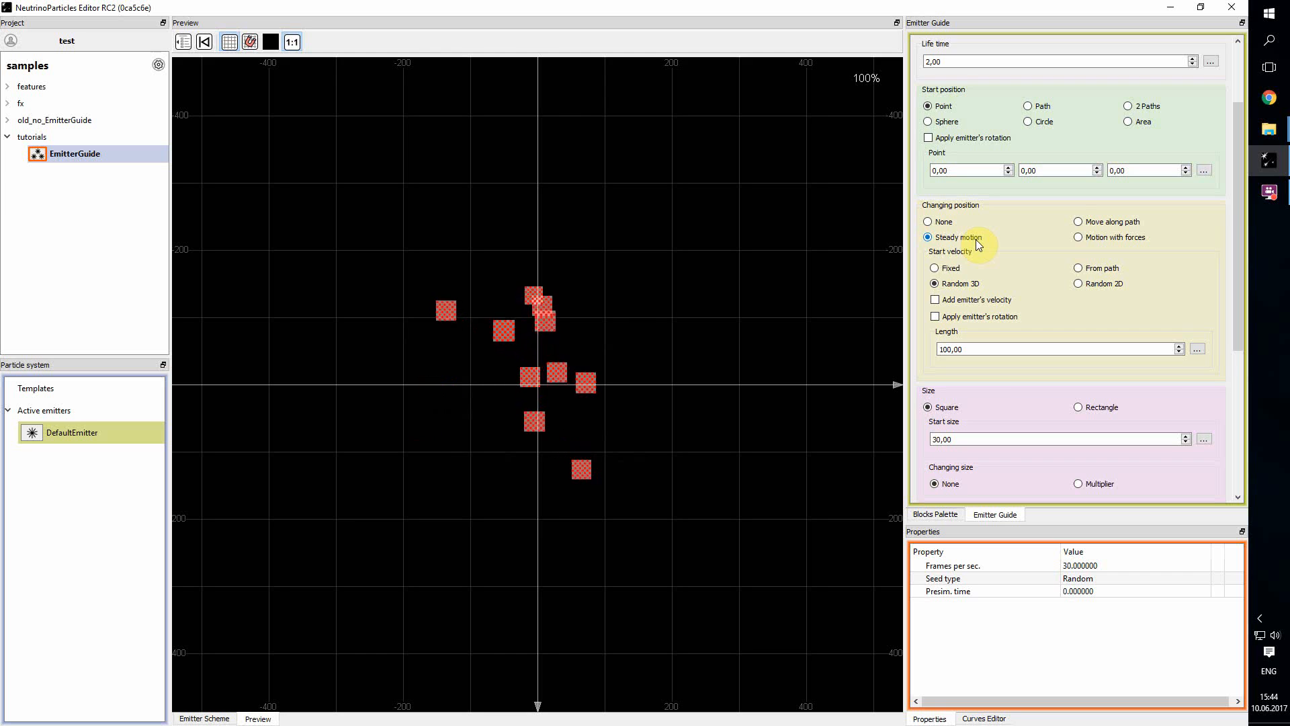
pyautogui.click(932, 221)
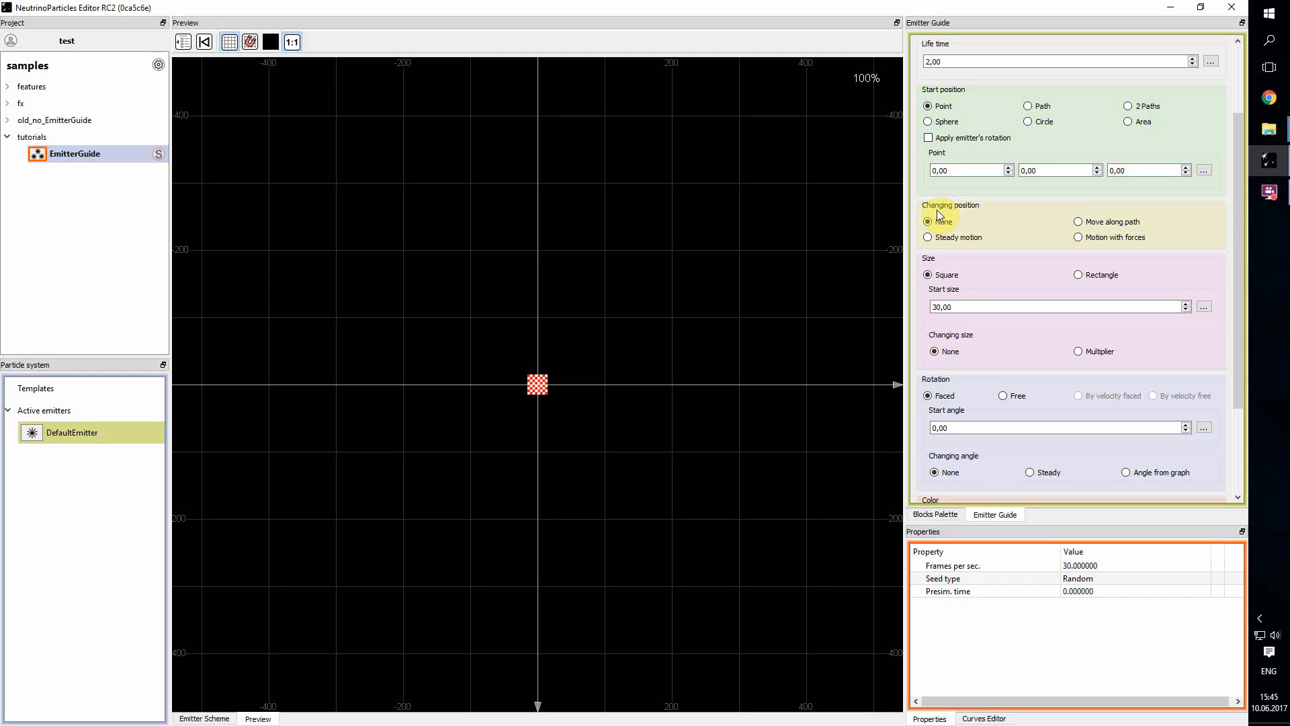
pyautogui.click(1028, 106)
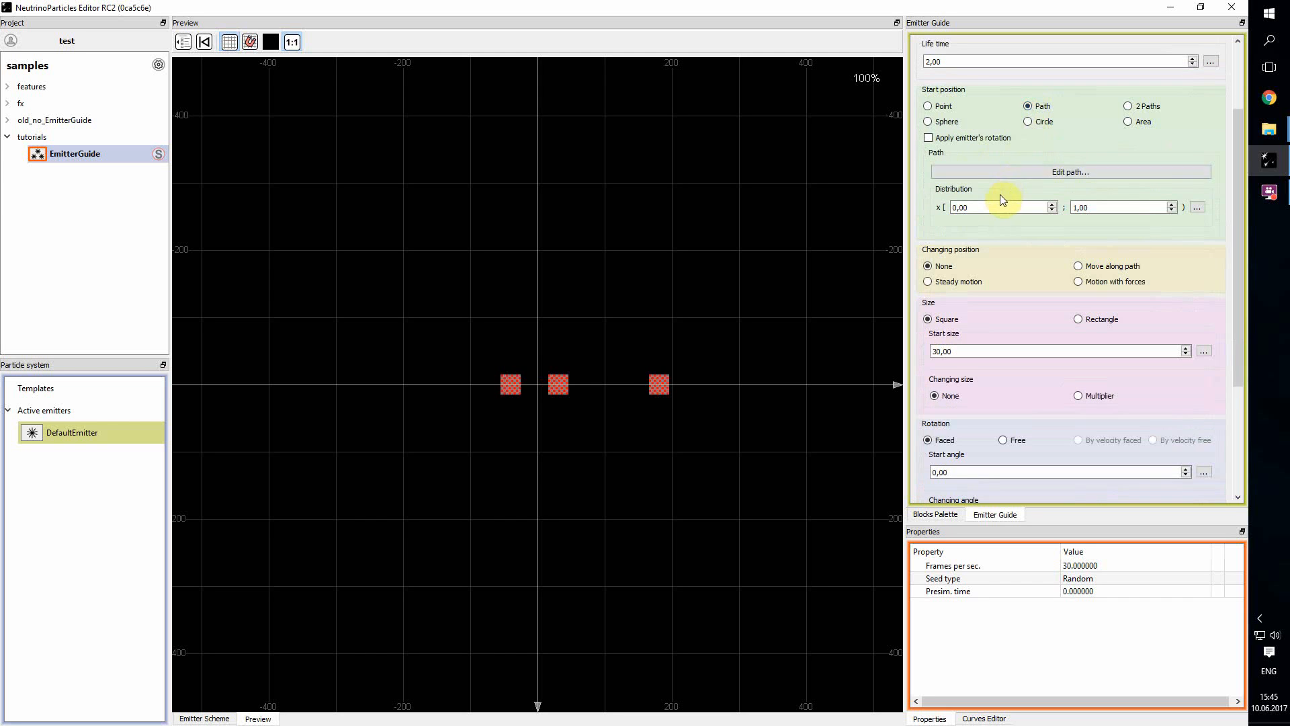
pyautogui.click(1045, 172)
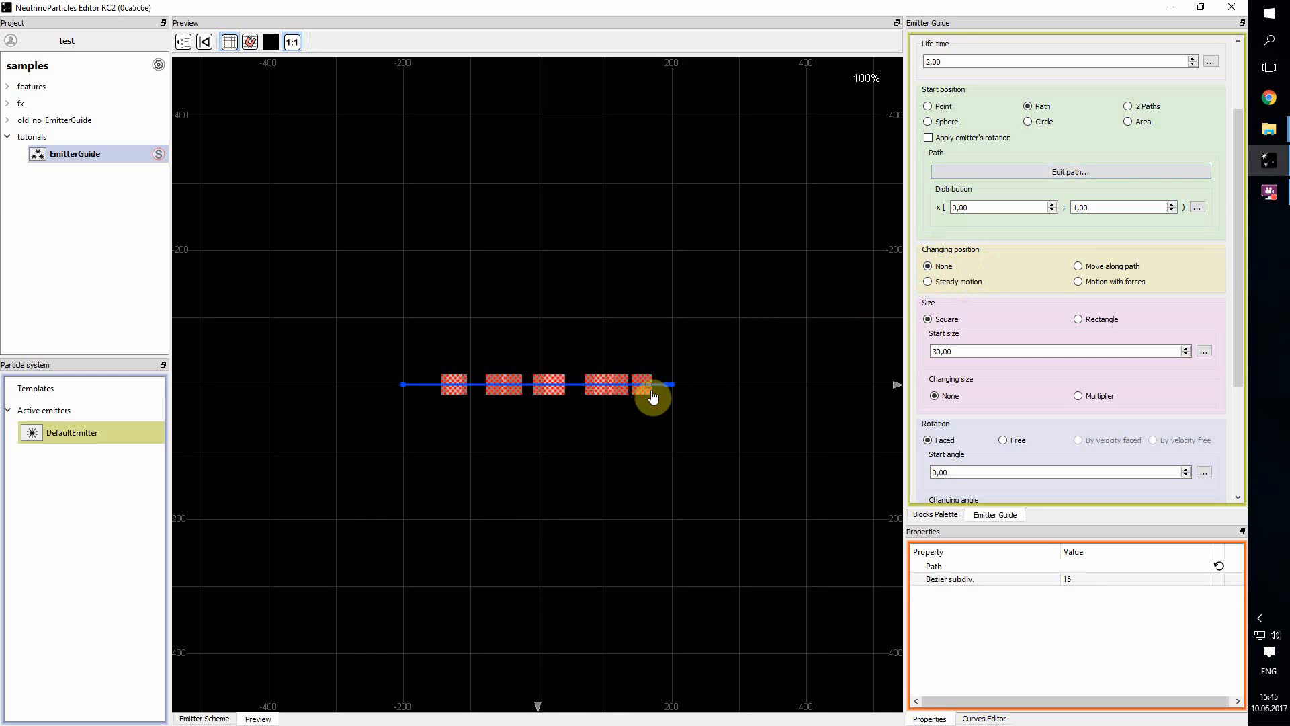
pyautogui.scroll(3, 1006, 351)
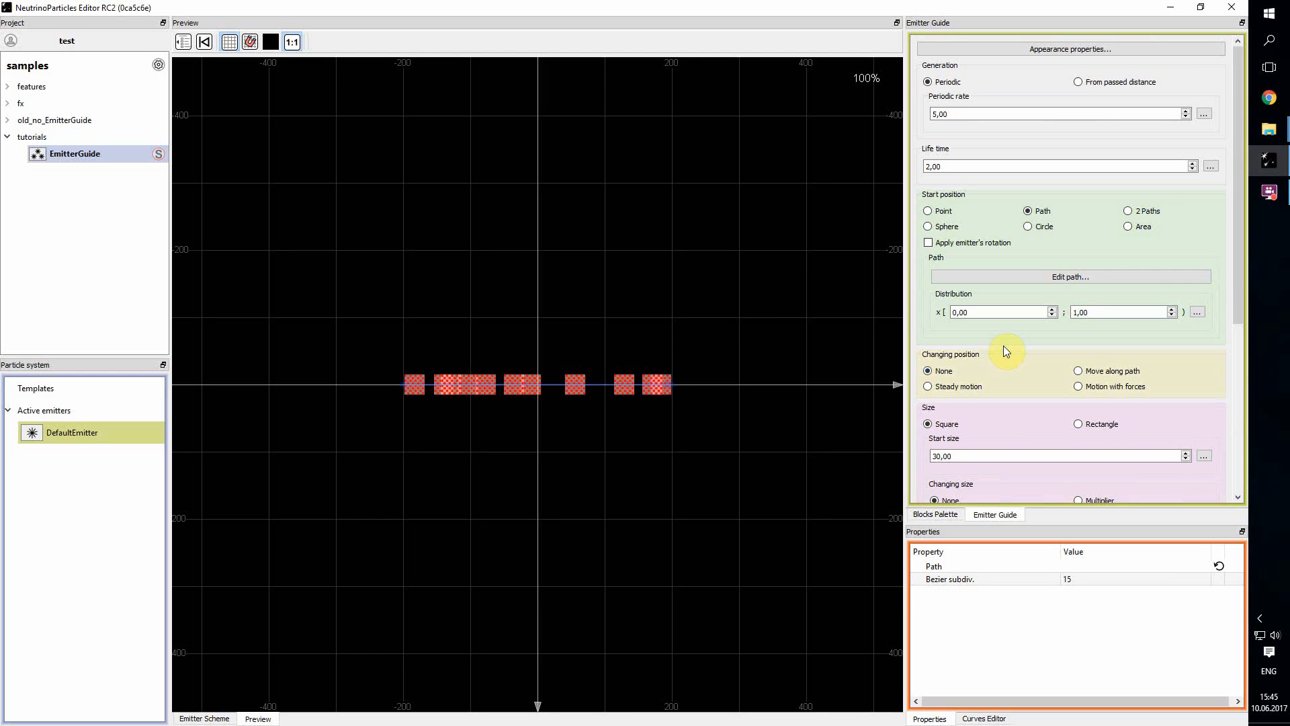
# Step: Try the Steady option for the particles' changing angle, and set it back to None
pyautogui.scroll(-3, 1001, 379)
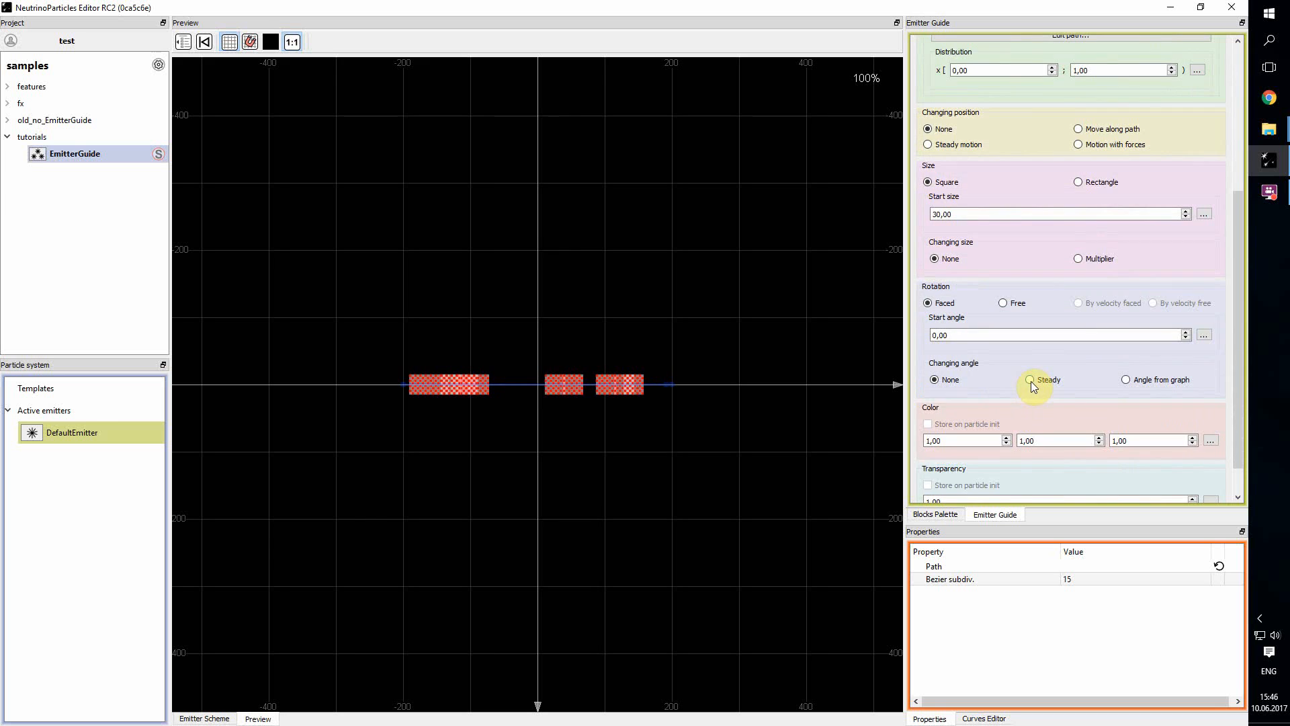
pyautogui.click(1031, 381)
pyautogui.scroll(2, 1027, 378)
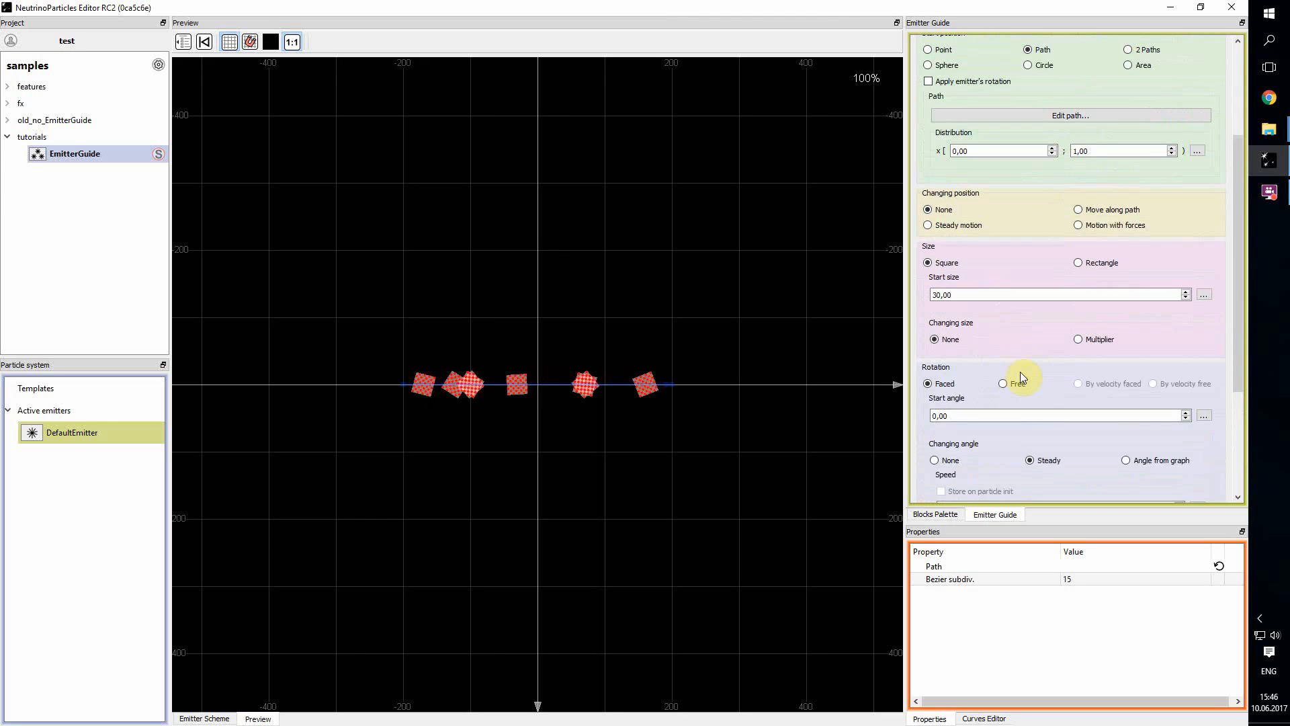
pyautogui.scroll(3, 1004, 319)
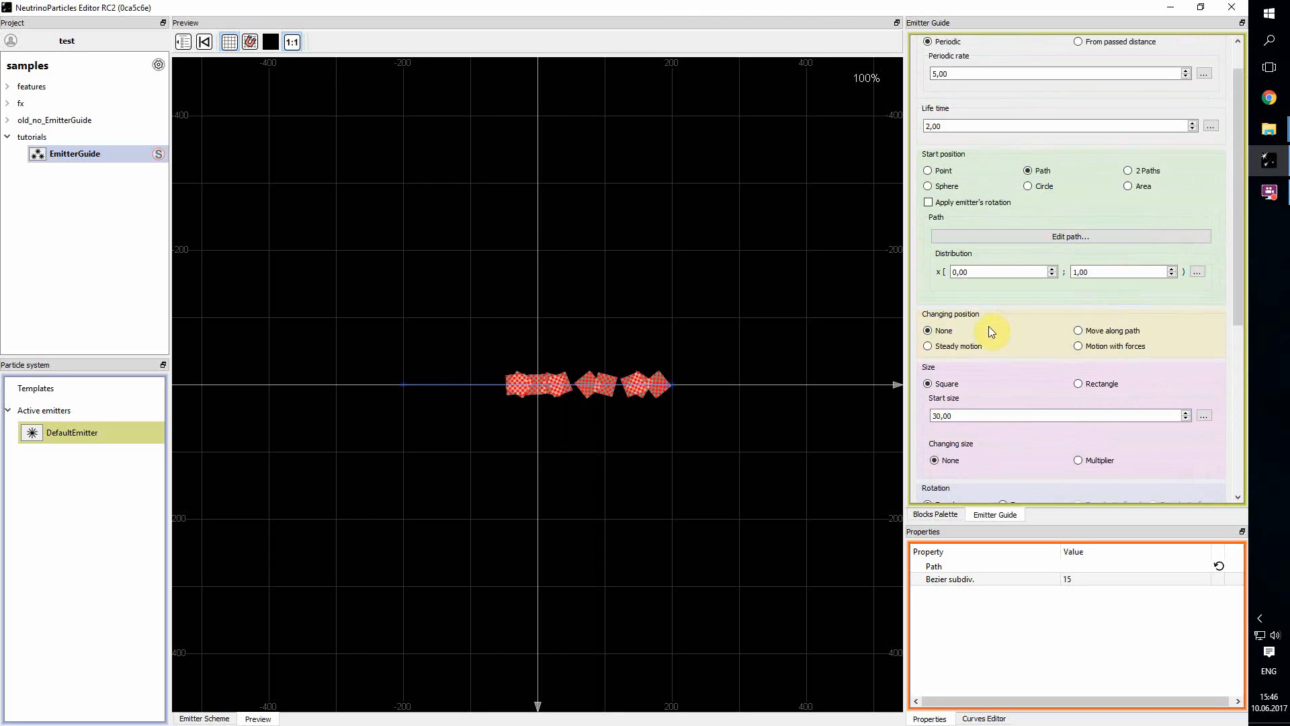
pyautogui.scroll(-4, 995, 363)
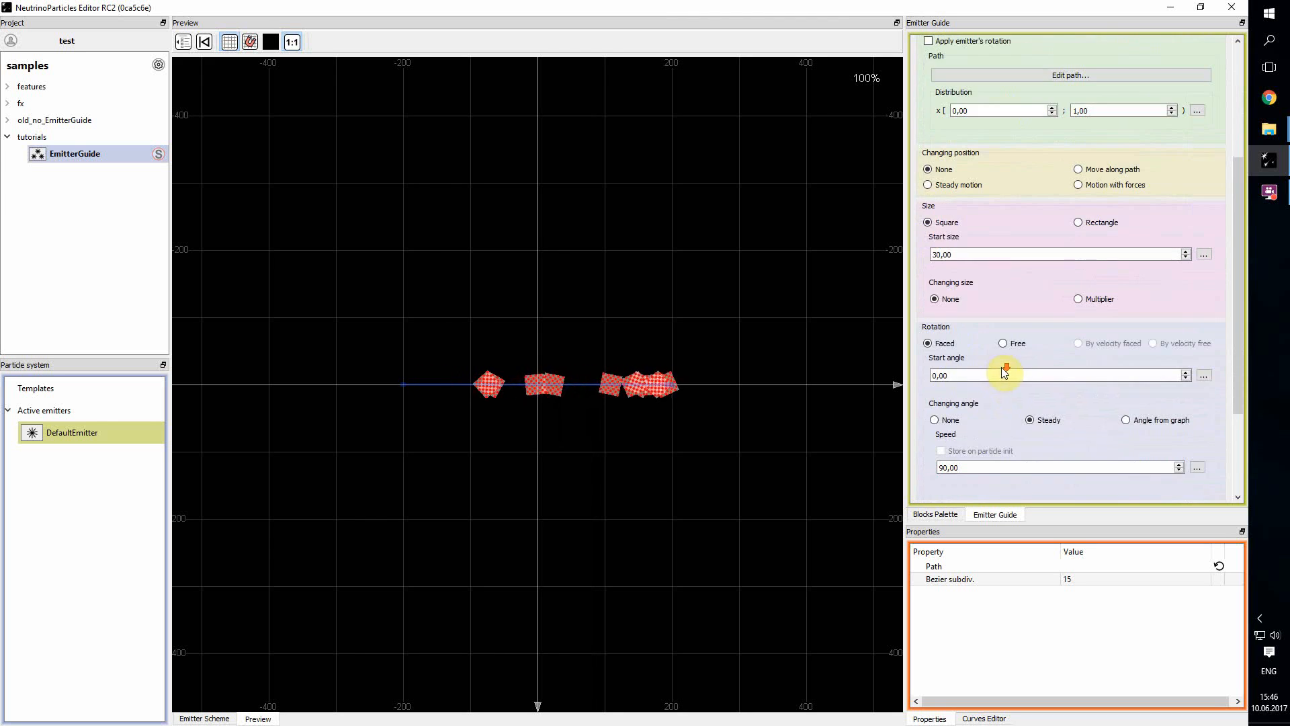
pyautogui.click(935, 420)
pyautogui.scroll(5, 994, 349)
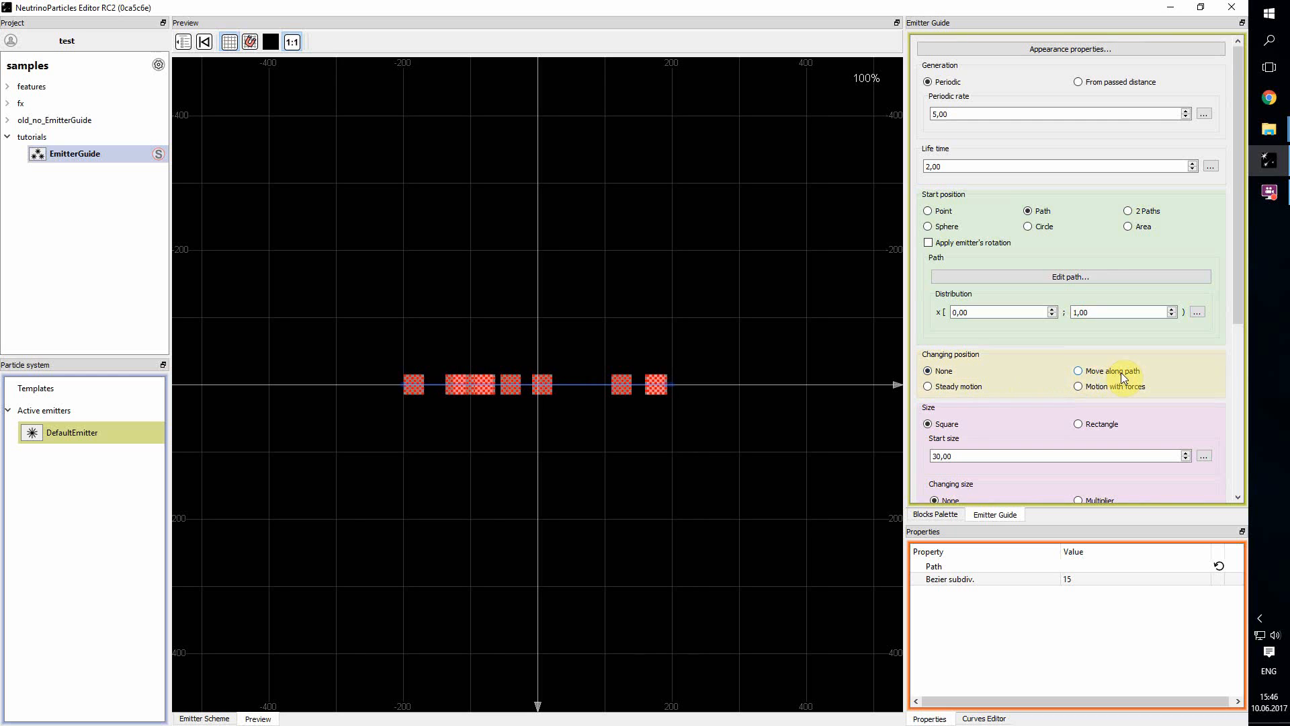
# Step: Set the start position to Point and the changing position to Move along path, and show the motion path for editing
pyautogui.click(936, 212)
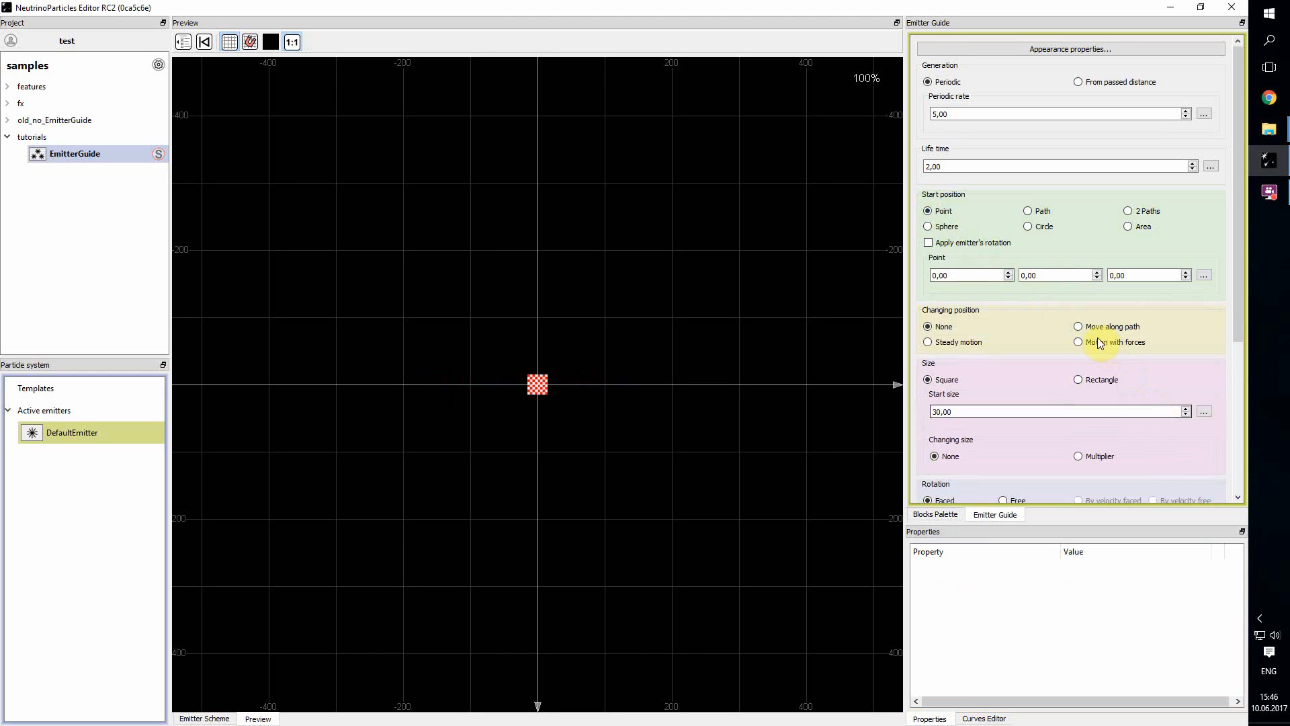
pyautogui.click(1076, 327)
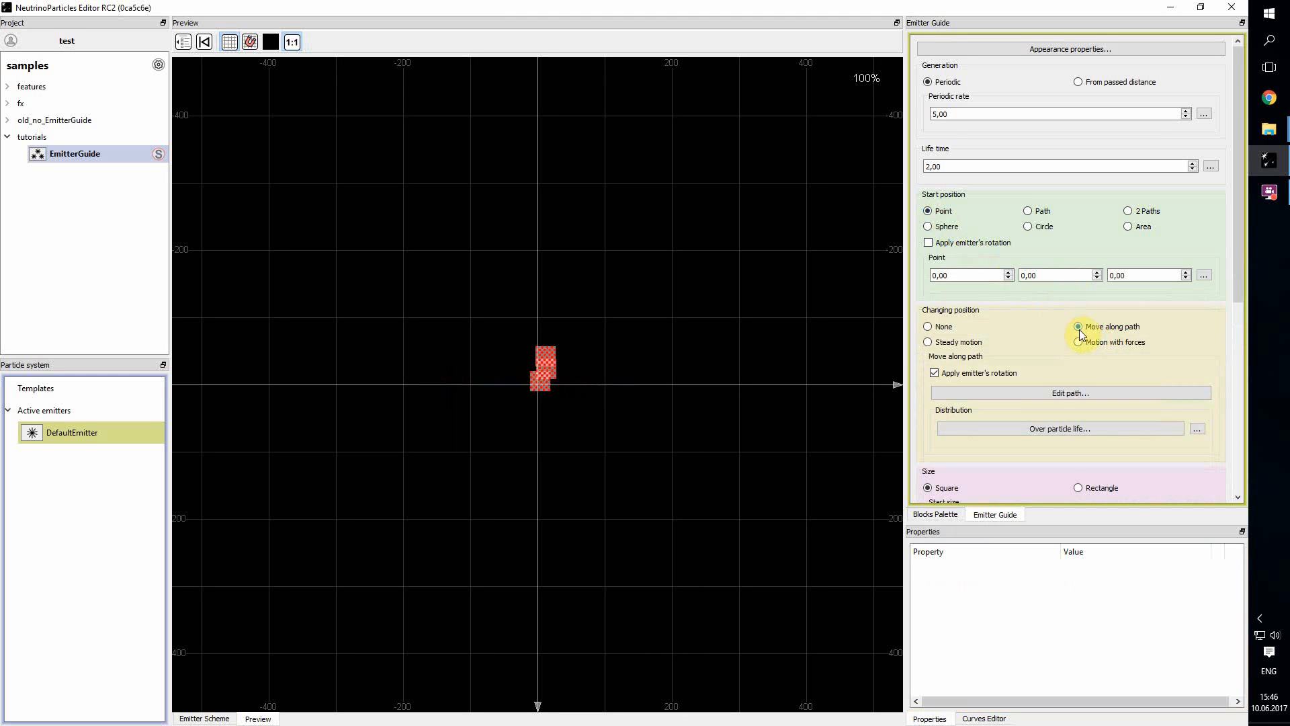
pyautogui.click(1048, 393)
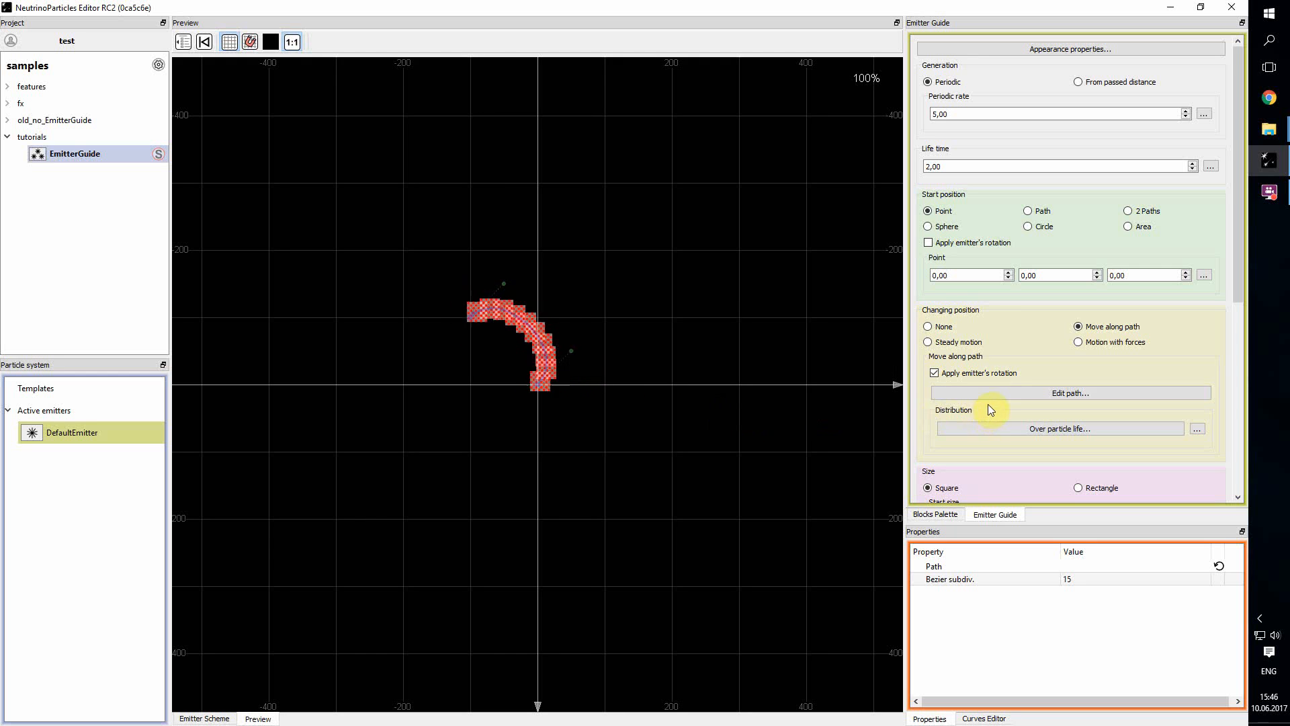
# Step: Reshape the motion path into a shallow arch running from the origin to about -200 on the horizontal axis
pyautogui.click(1043, 397)
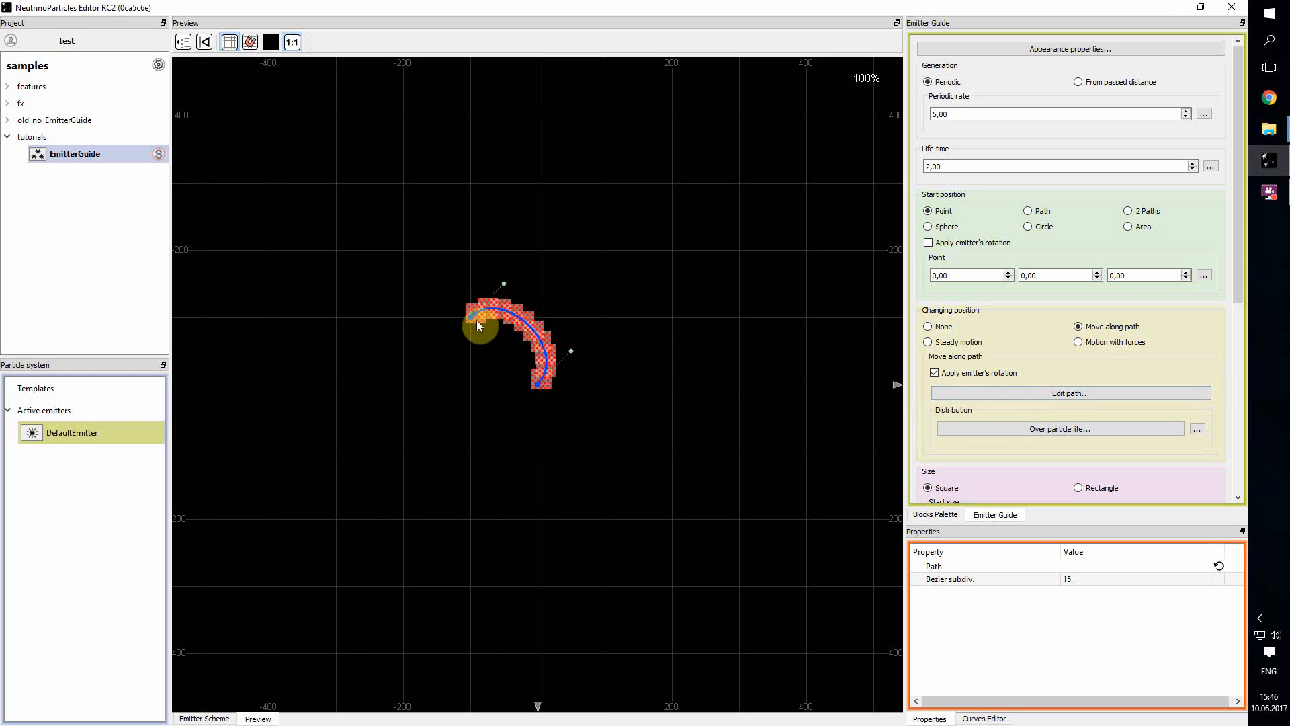
pyautogui.moveTo(466, 322); pyautogui.dragTo(402, 337)
pyautogui.moveTo(571, 351); pyautogui.dragTo(534, 329)
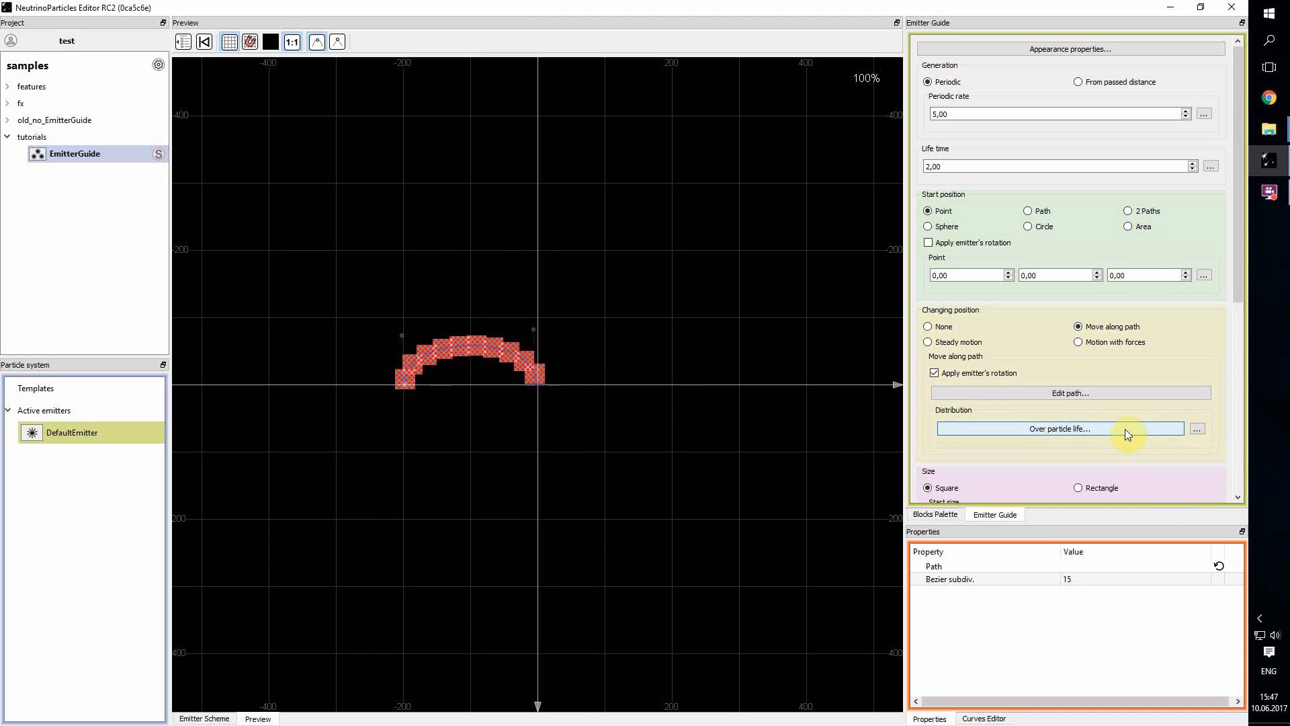
# Step: Check the path distribution's source options and open its Over particle life curve for editing
pyautogui.click(1197, 431)
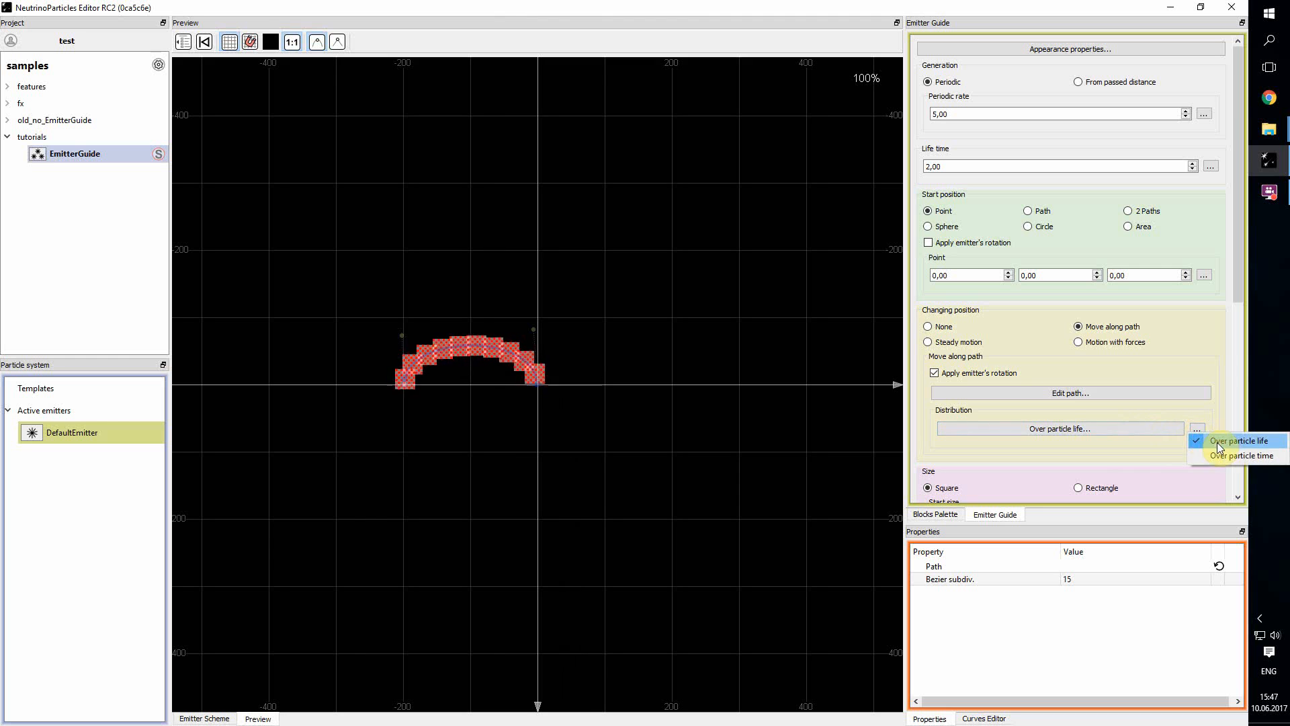
pyautogui.click(1201, 423)
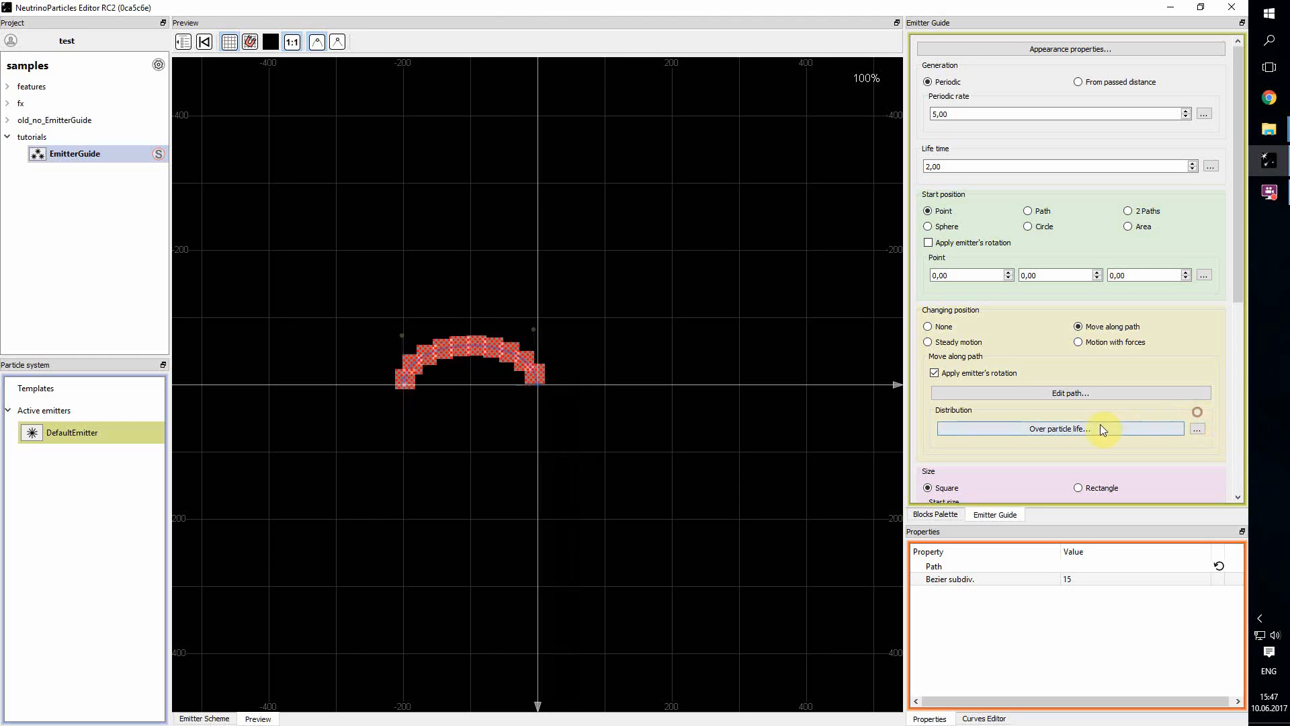
pyautogui.click(1094, 426)
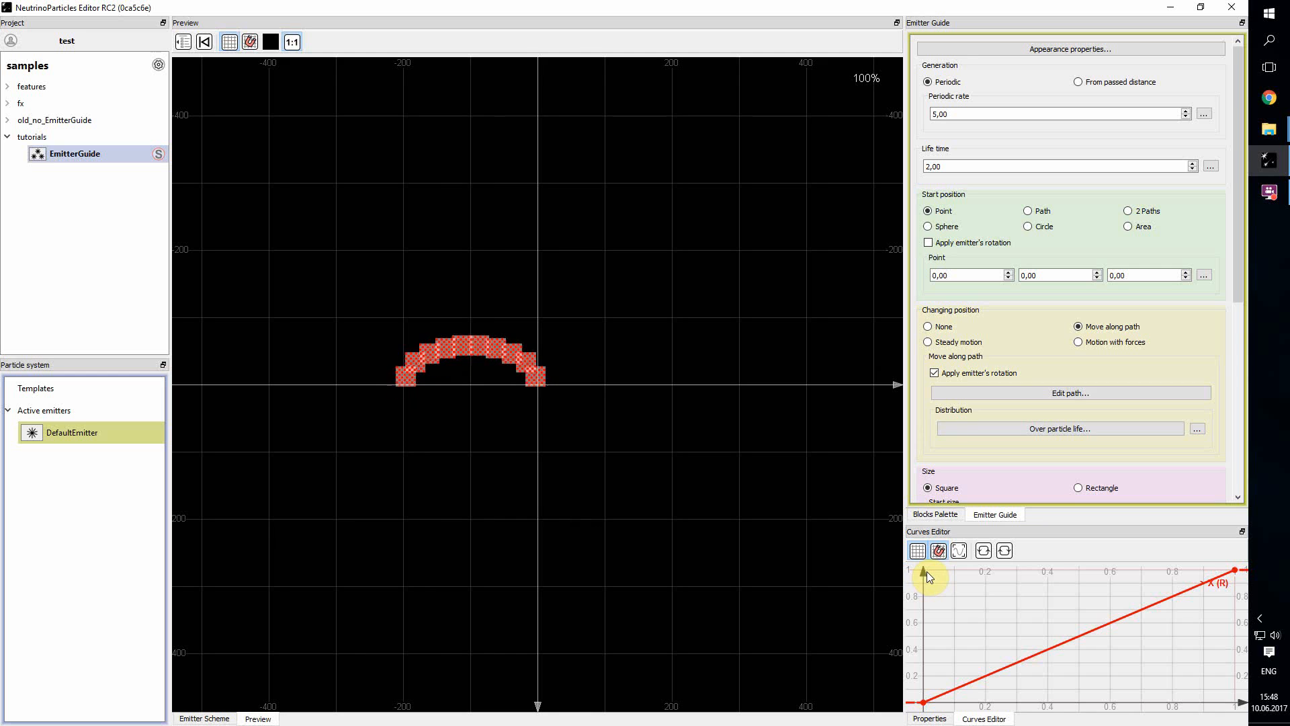
# Step: Convert the distribution line to a Bezier and bend it into an accelerating curve with handles at about (0.4, 0) and (0.8, 0.5)
pyautogui.click(1070, 648)
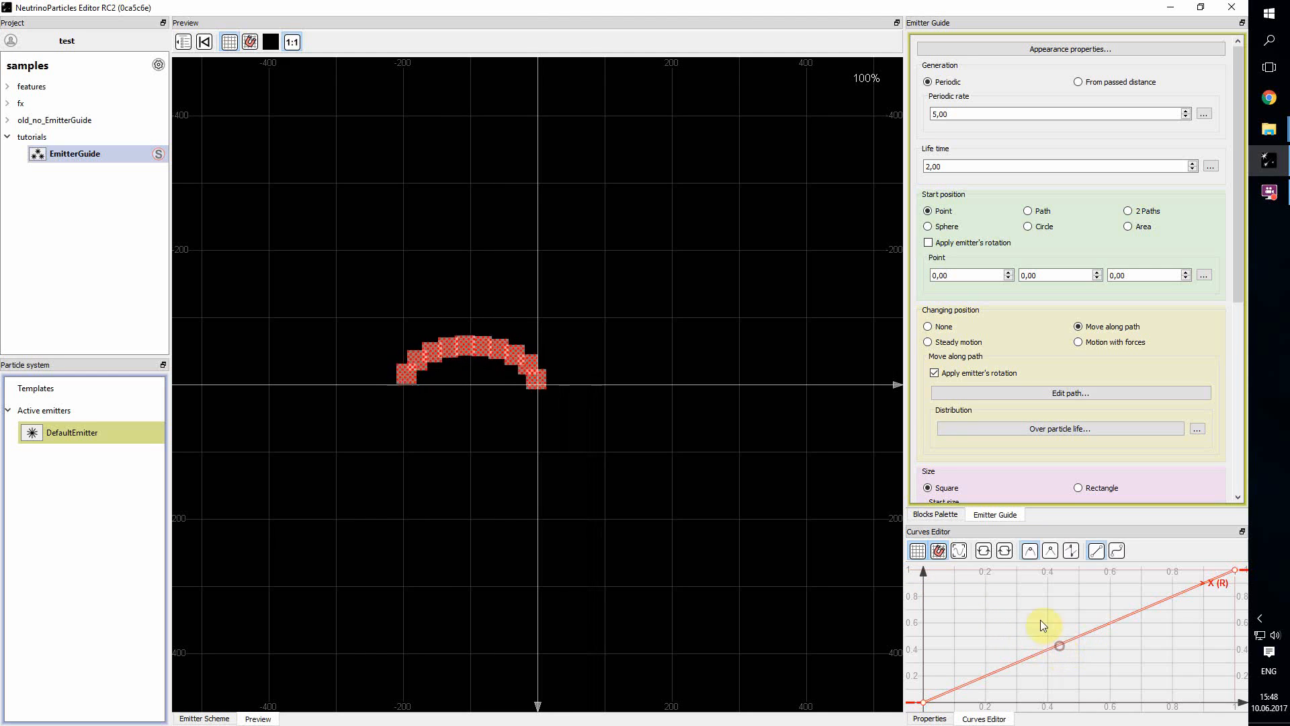
pyautogui.click(1117, 551)
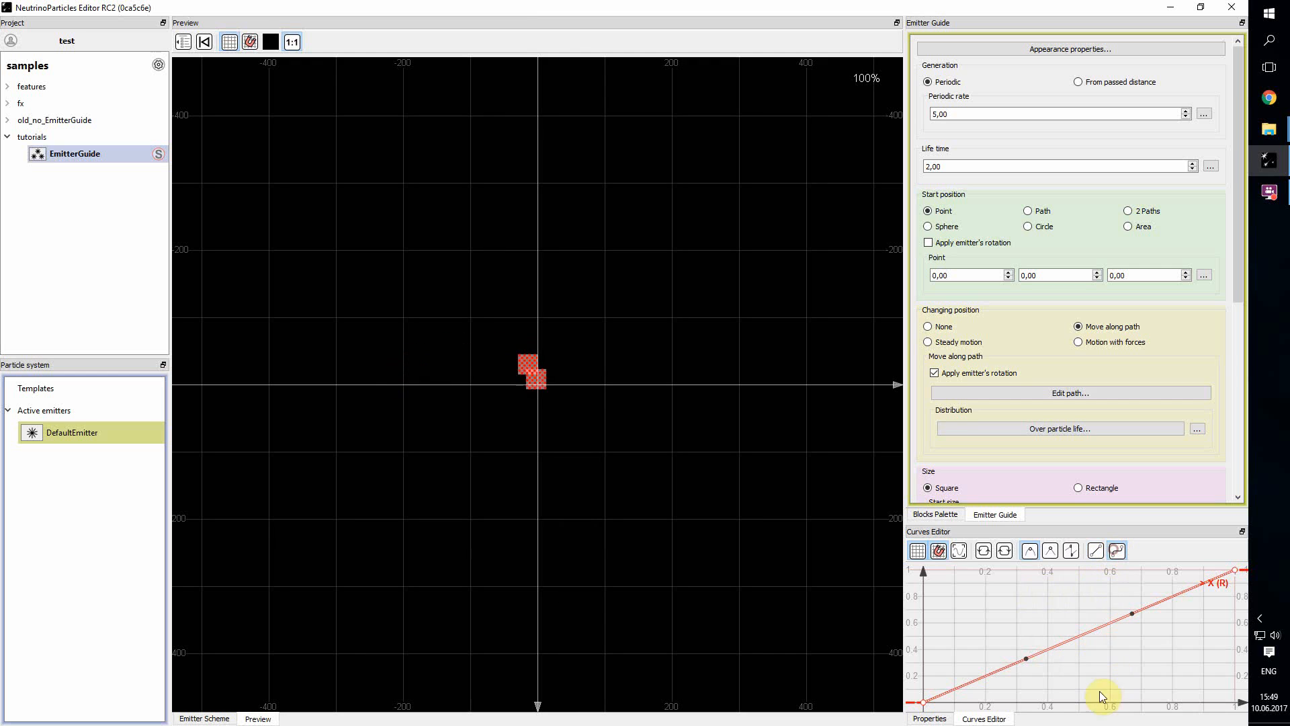
pyautogui.moveTo(1031, 662); pyautogui.dragTo(1048, 698)
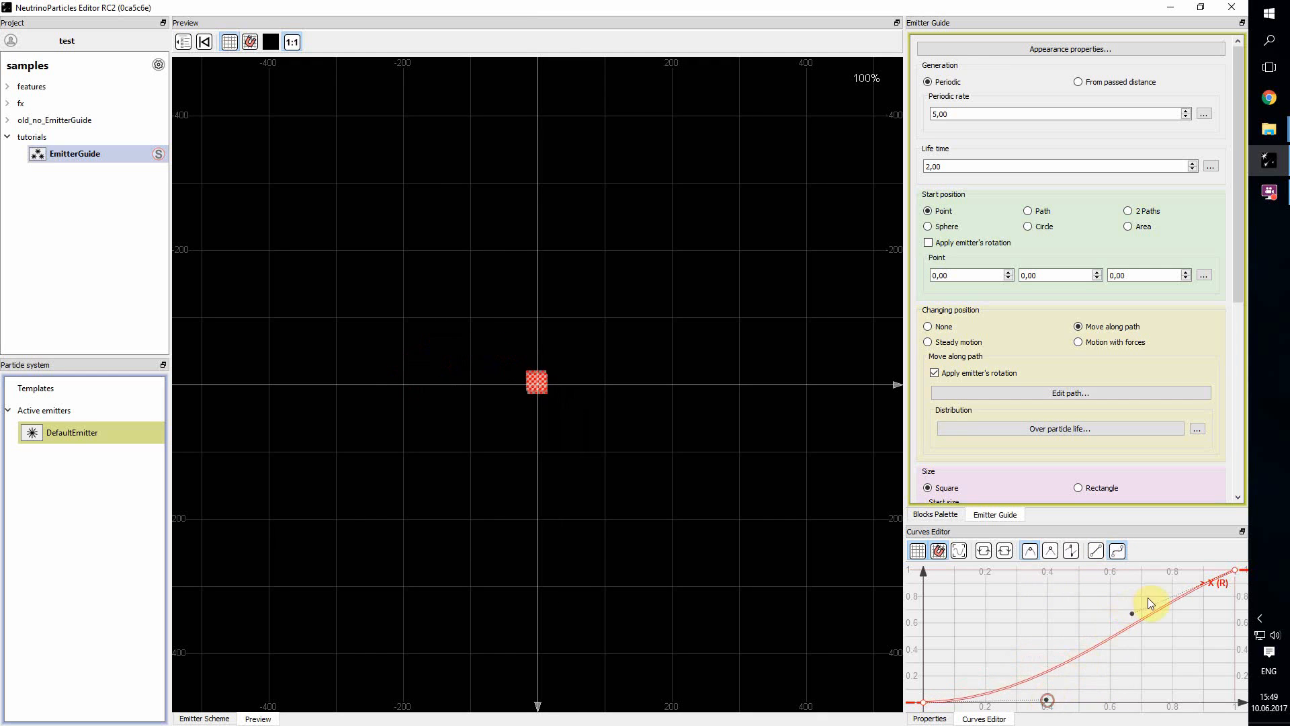
pyautogui.moveTo(1130, 619); pyautogui.dragTo(1179, 642)
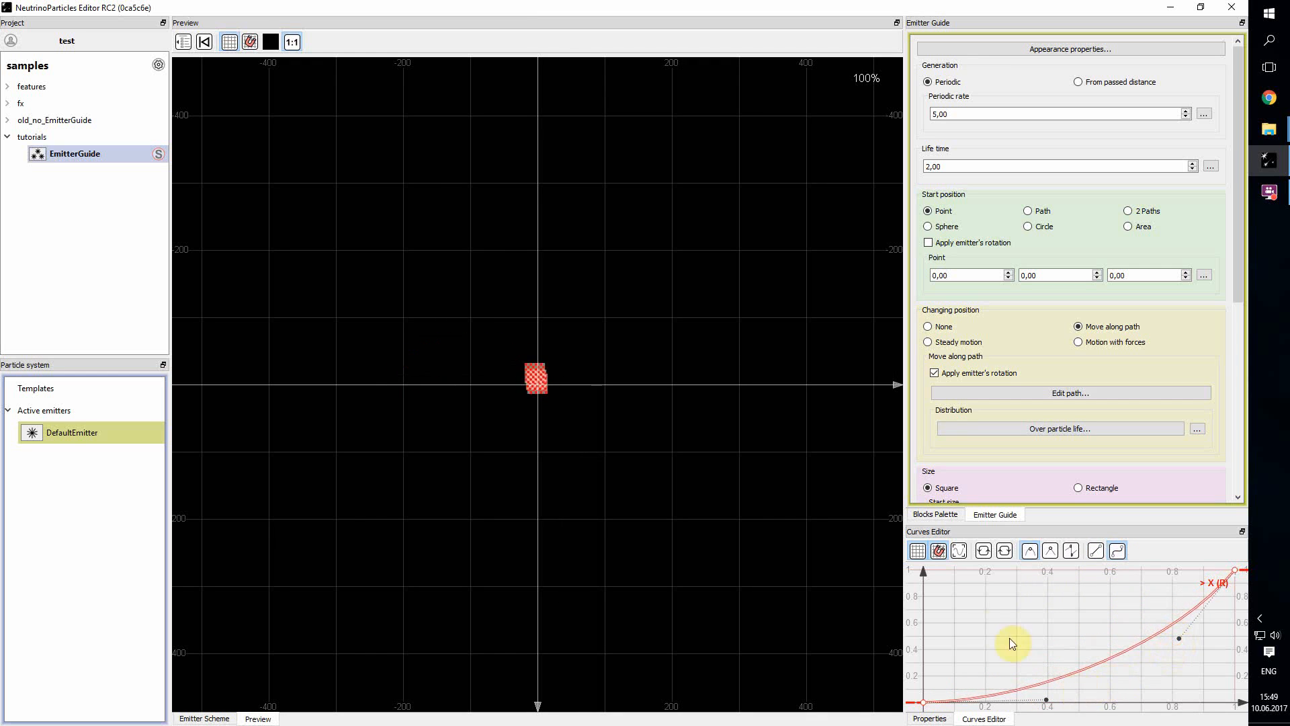
pyautogui.moveTo(542, 392)
pyautogui.mouseDown()
pyautogui.moveTo(510, 358)
pyautogui.moveTo(536, 384)
pyautogui.moveTo(463, 346)
pyautogui.moveTo(524, 367)
pyautogui.moveTo(426, 358)
pyautogui.moveTo(451, 346)
pyautogui.moveTo(537, 408)
pyautogui.mouseUp()
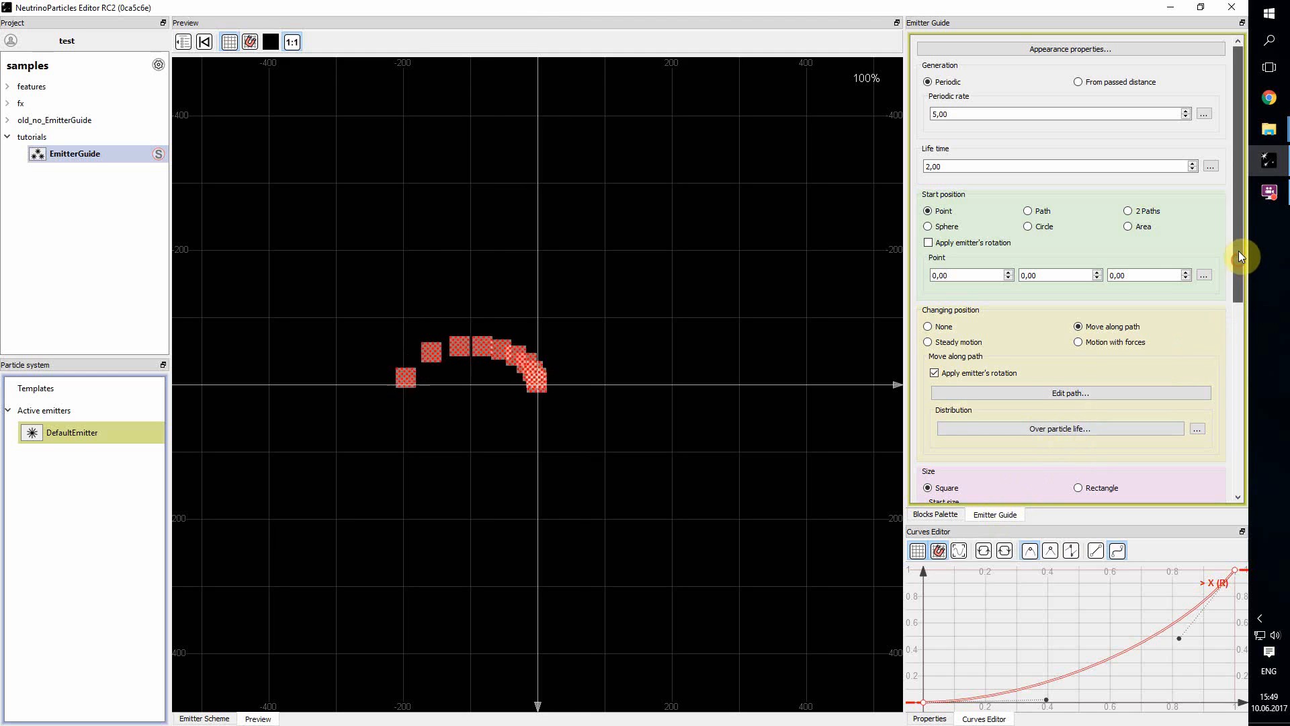
# Step: Set the emitter's periodic rate to 0,30
pyautogui.doubleClick(934, 117)
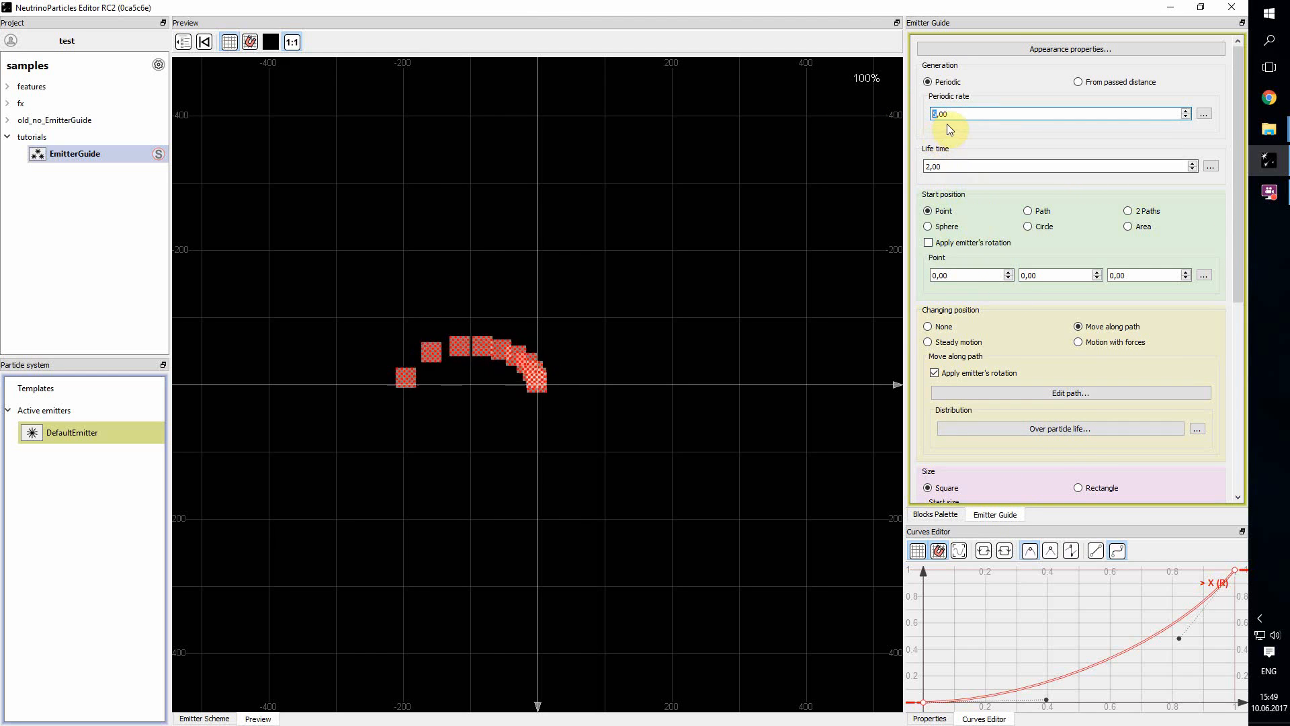
pyautogui.write('0')
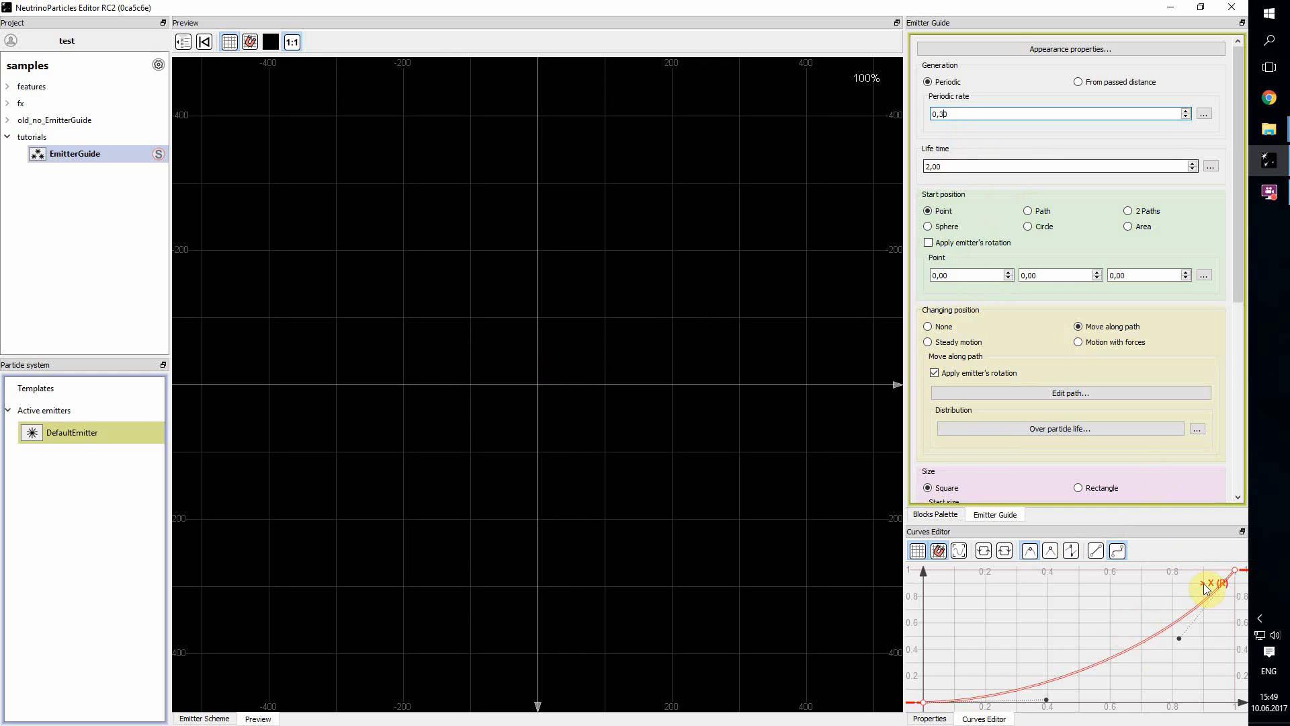
# Step: Reshape the distribution curve into straight segments rising from 0 to 1 at 0.5 and falling back to 0 at 1
pyautogui.click(1096, 547)
pyautogui.moveTo(1040, 664); pyautogui.dragTo(1081, 572)
pyautogui.moveTo(1234, 574); pyautogui.dragTo(1237, 701)
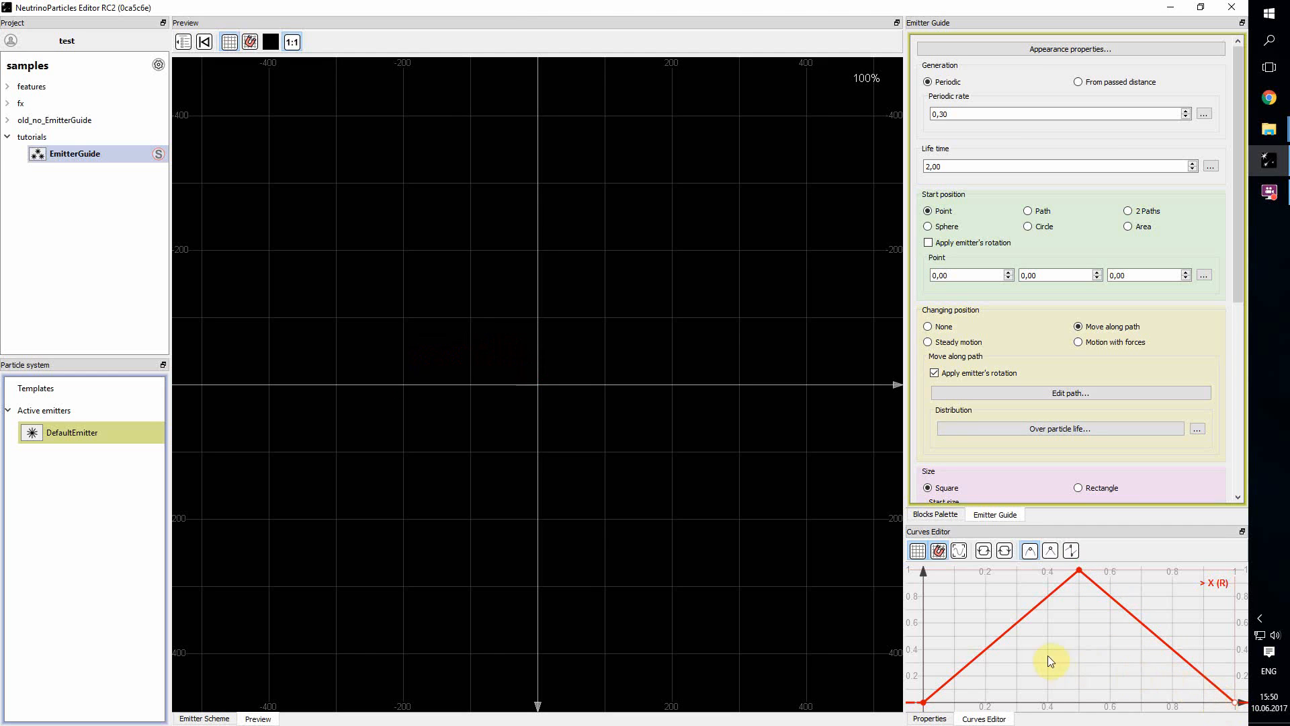
# Step: Try extra points at about (0.1, 0.7) and (0.2, 0.3) on the distribution curve's rising segment, and delete both
pyautogui.moveTo(993, 647)
pyautogui.mouseDown()
pyautogui.moveTo(954, 610)
pyautogui.moveTo(985, 662)
pyautogui.mouseUp()
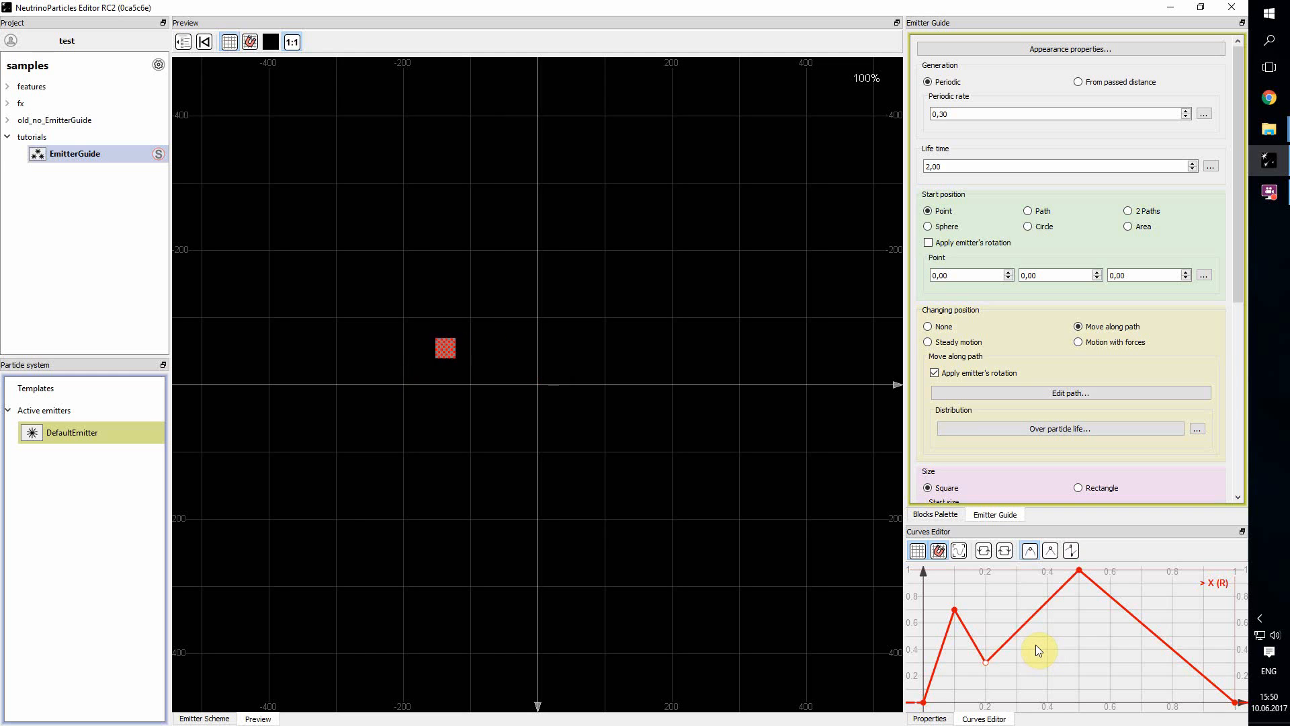
pyautogui.click(954, 611)
pyautogui.press('Delete')
pyautogui.click(989, 662)
pyautogui.press('Delete')
# Step: Convert both distribution segments to Beziers and bend them inward to form a symmetric sharp peak at 0.5, flattening toward both ends
pyautogui.click(1039, 602)
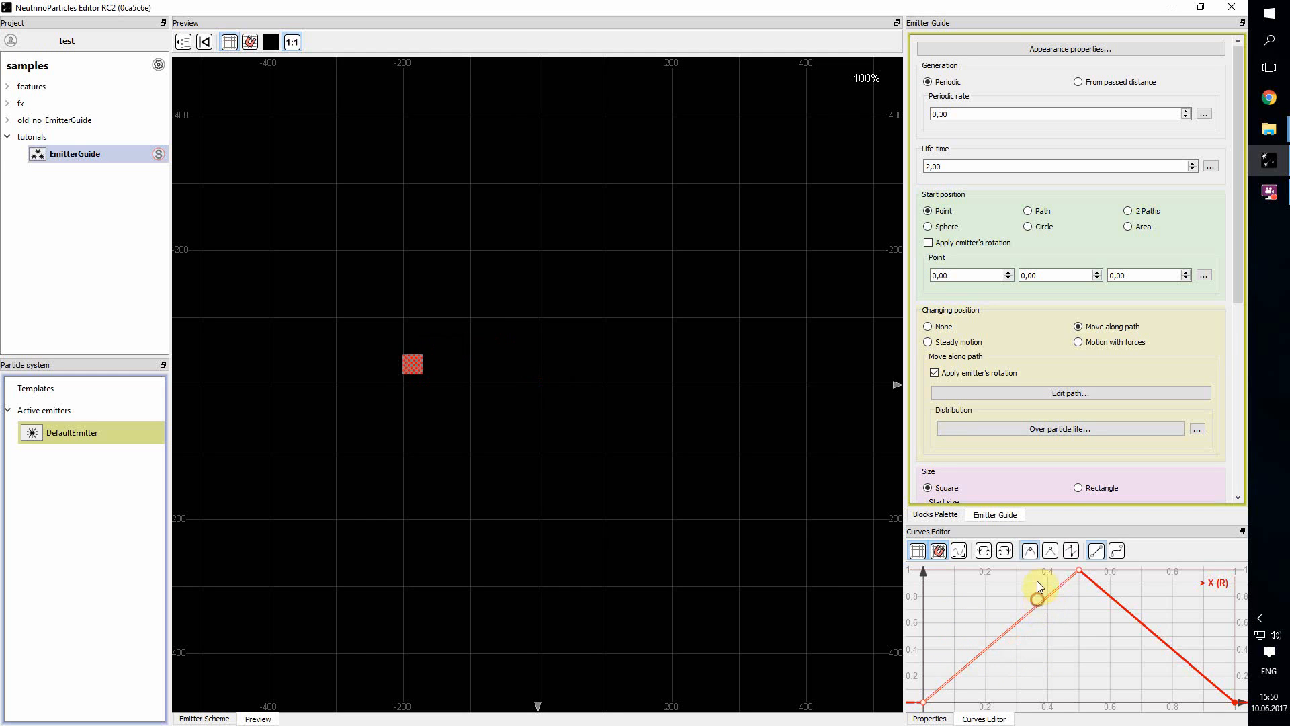
pyautogui.click(1118, 551)
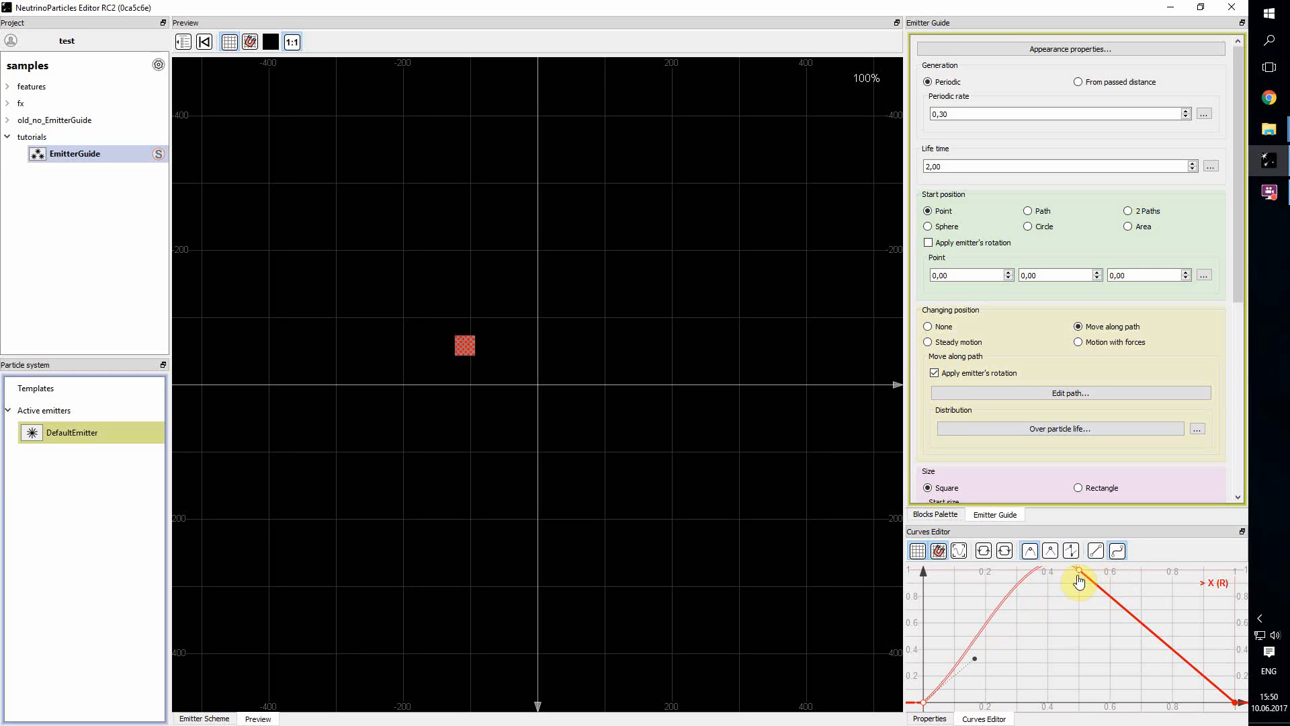
pyautogui.click(1104, 593)
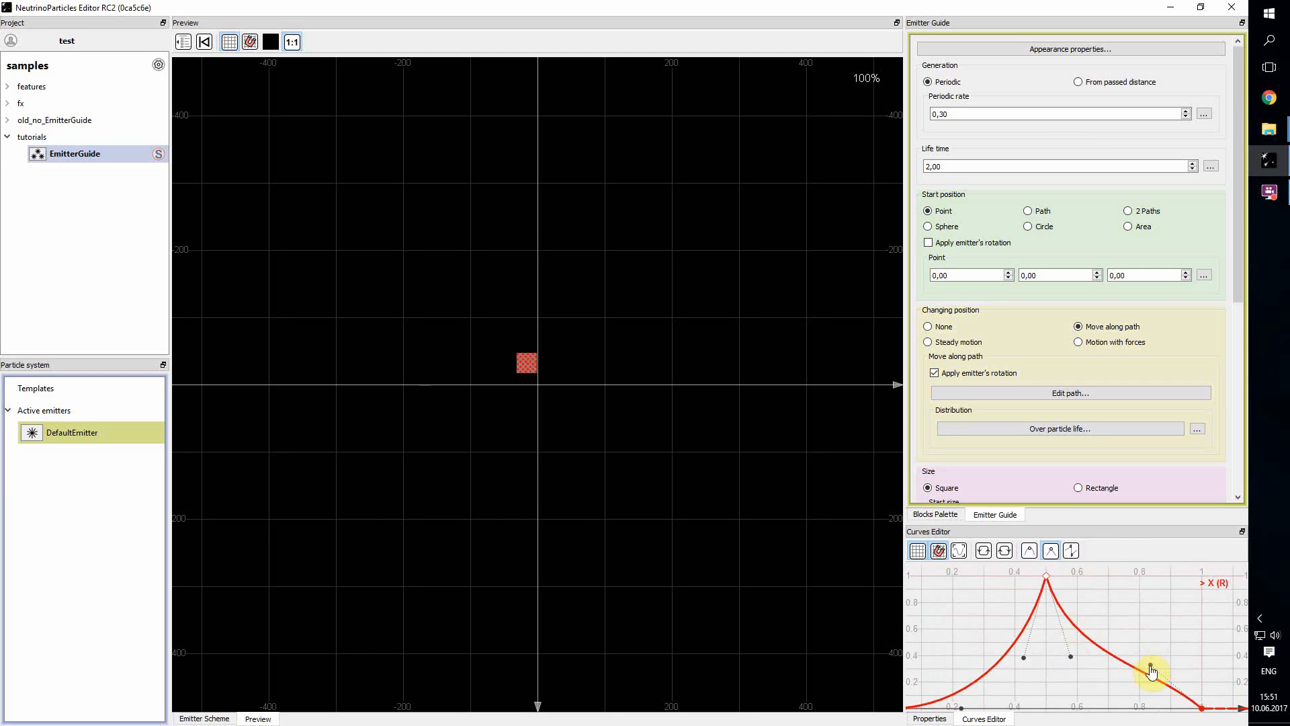
pyautogui.moveTo(1152, 672); pyautogui.dragTo(1127, 707)
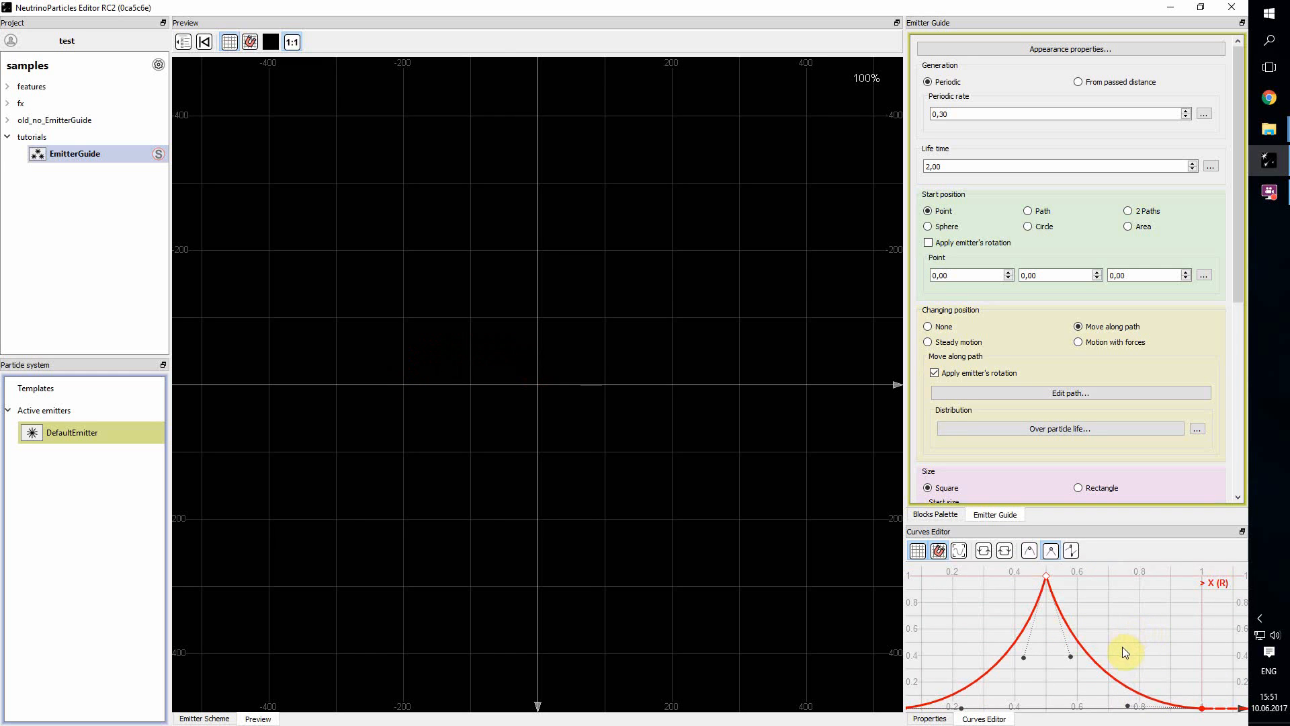
pyautogui.moveTo(1122, 647)
pyautogui.mouseDown()
pyautogui.moveTo(1129, 637)
pyautogui.moveTo(1146, 654)
pyautogui.mouseUp()
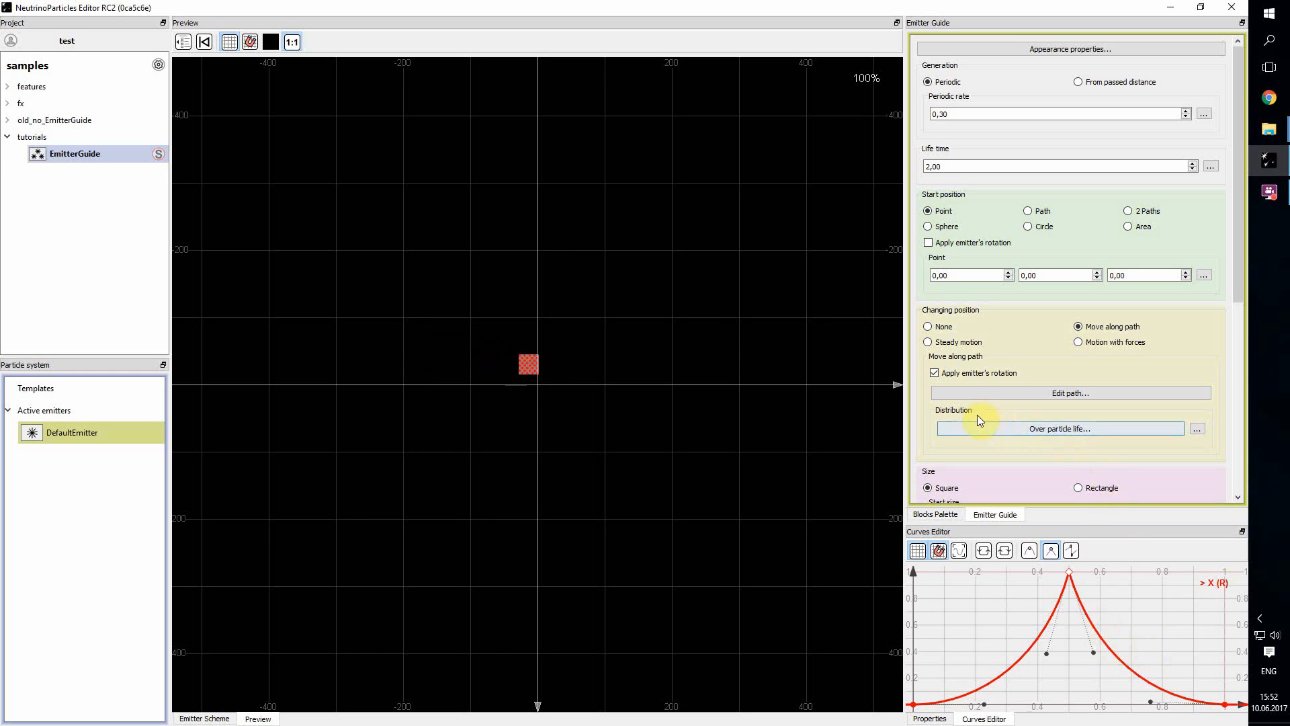
# Step: Examine the distribution's particle life and particle time options, and select the curve's falling segment
pyautogui.click(1200, 428)
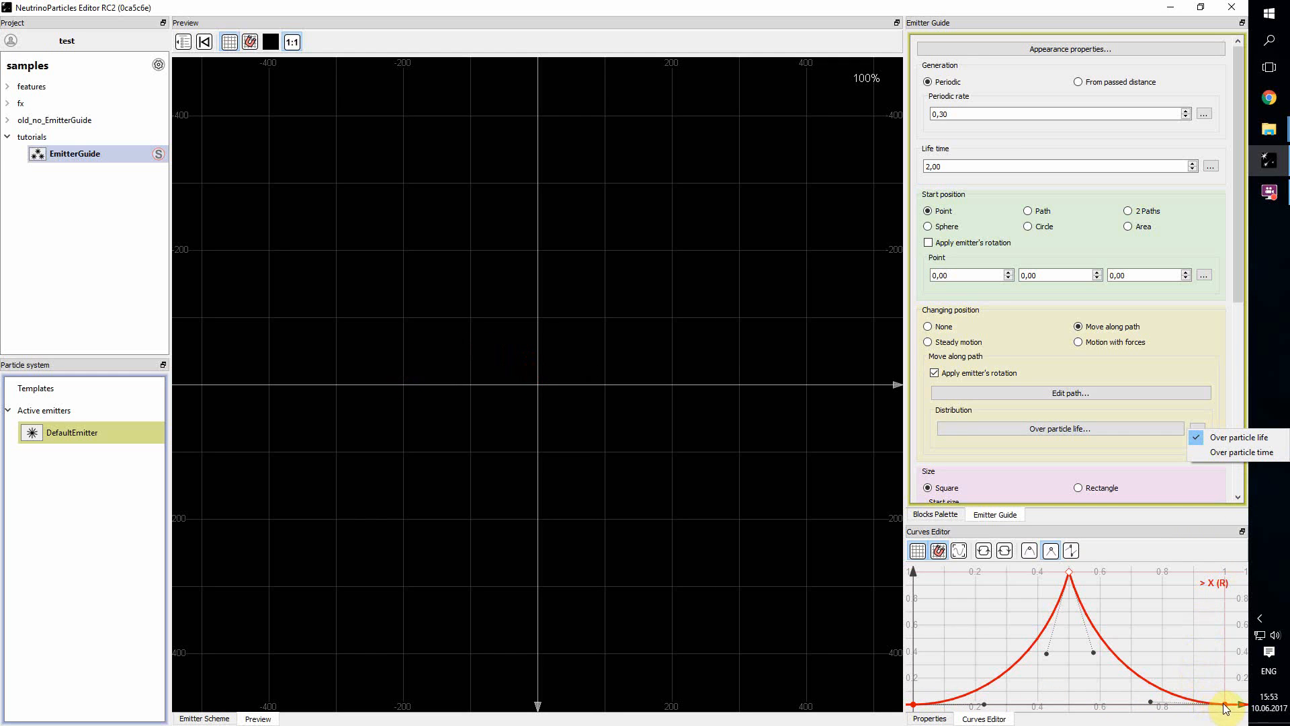
pyautogui.click(1212, 412)
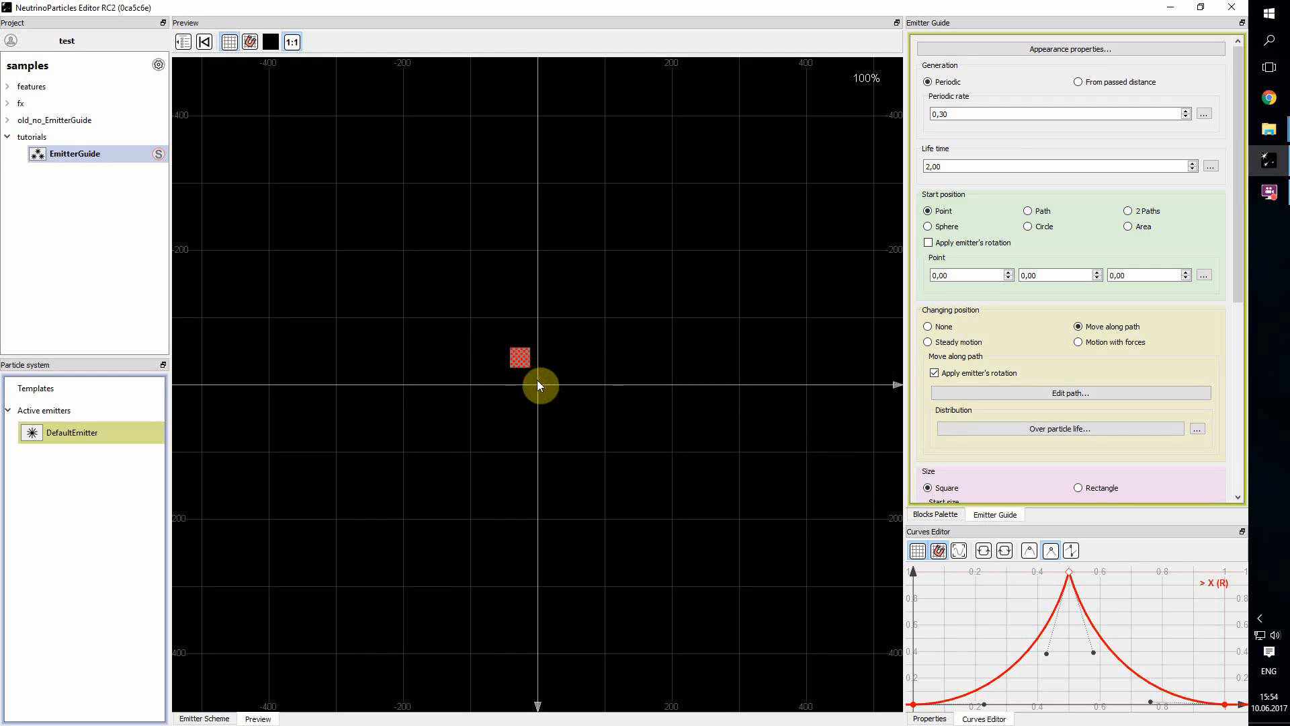
pyautogui.click(1129, 669)
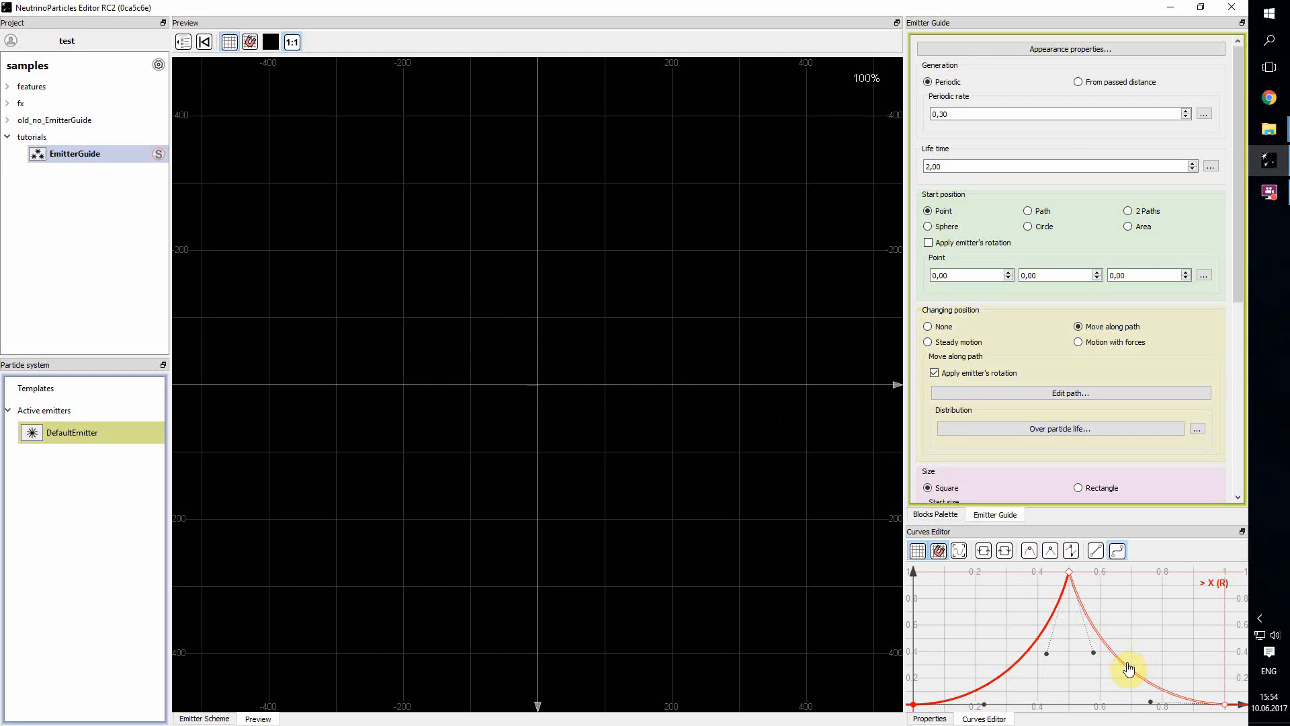
# Step: Delete the peaked segment, raise the distribution curve's end point to 1, and bend the curve so it rises slowly first and steeply at the end
pyautogui.press('Delete')
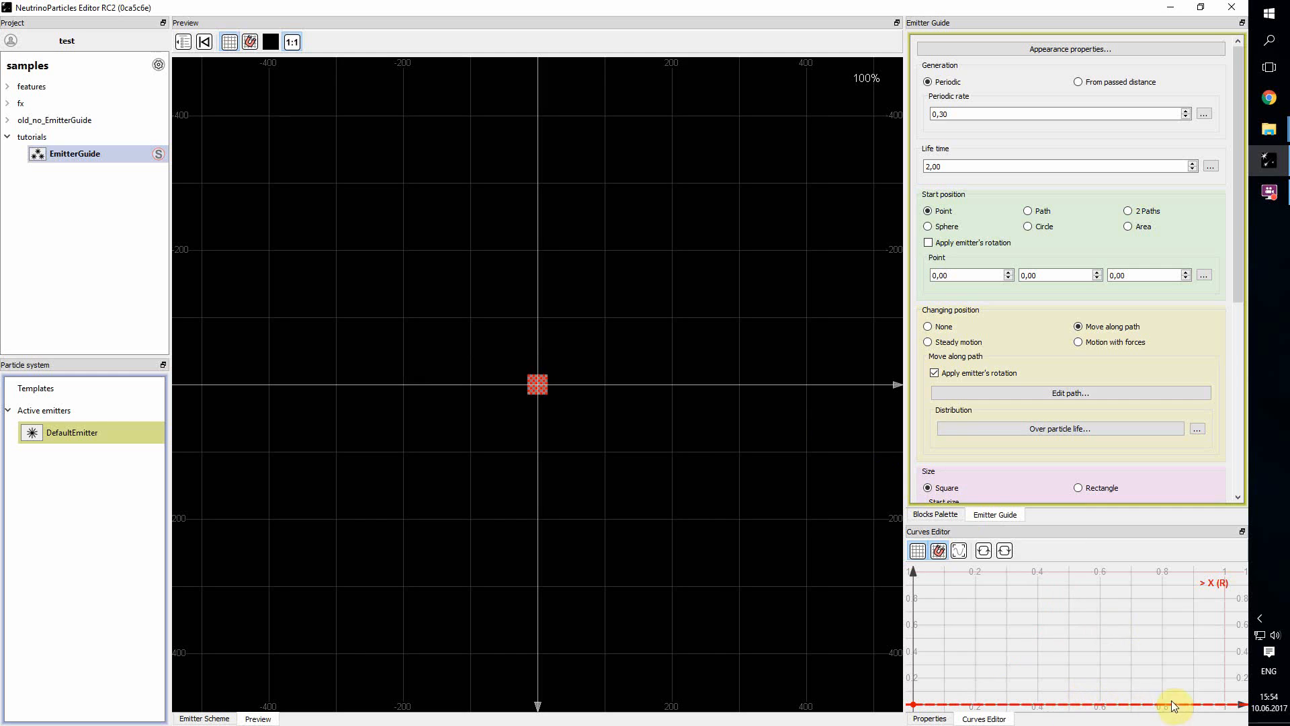
pyautogui.moveTo(1225, 705); pyautogui.dragTo(1225, 572)
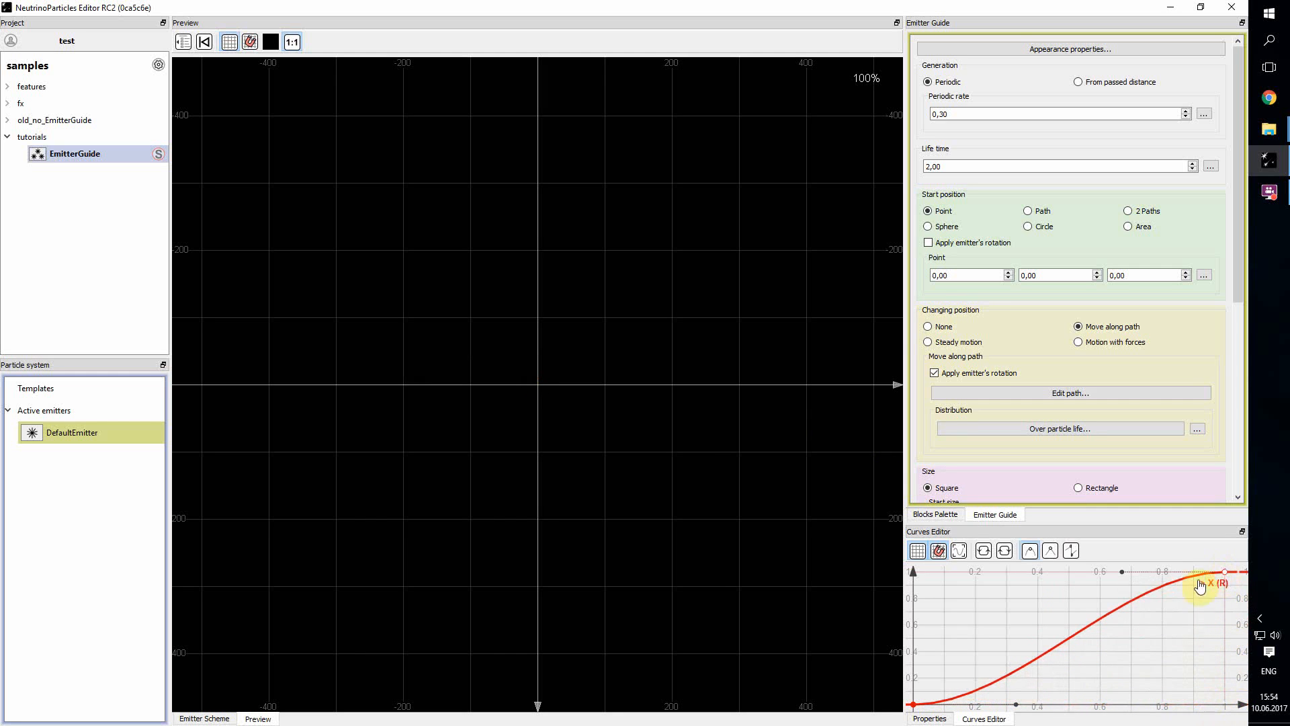
pyautogui.moveTo(1120, 575); pyautogui.dragTo(1174, 663)
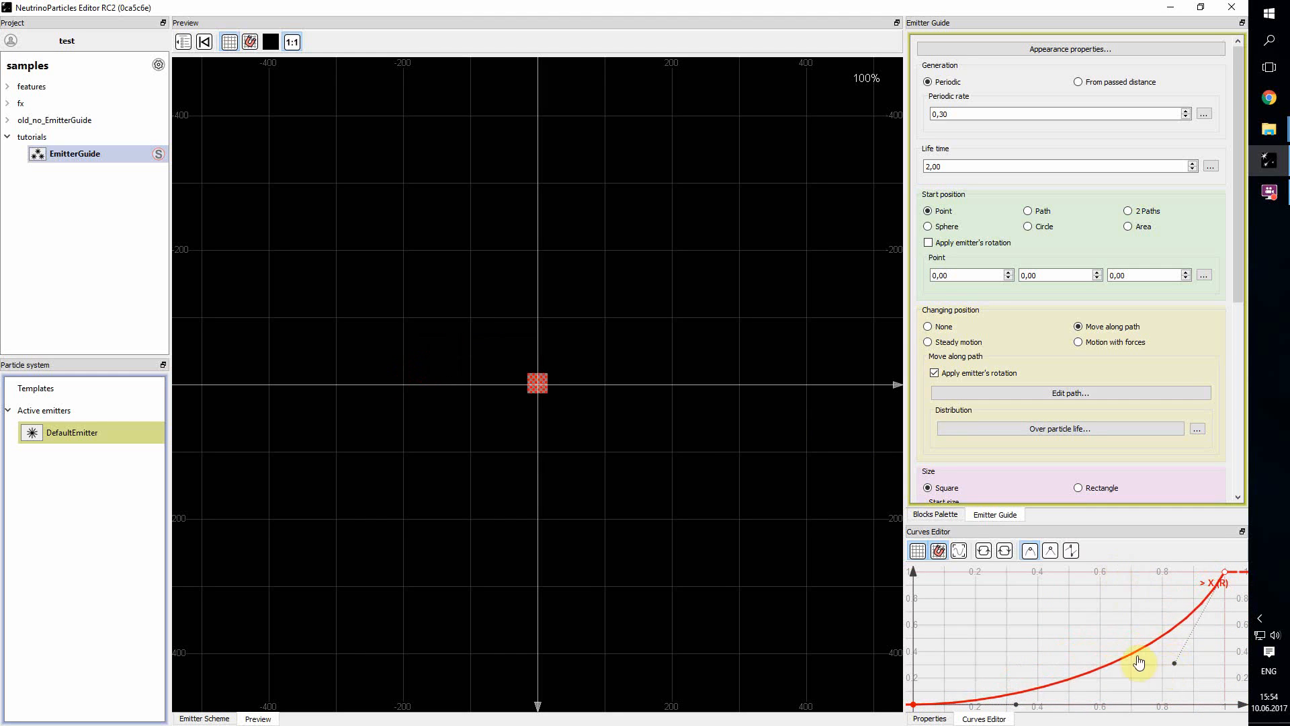
# Step: Set the emitter's periodic generation rate to 5
pyautogui.moveTo(963, 115); pyautogui.dragTo(877, 112)
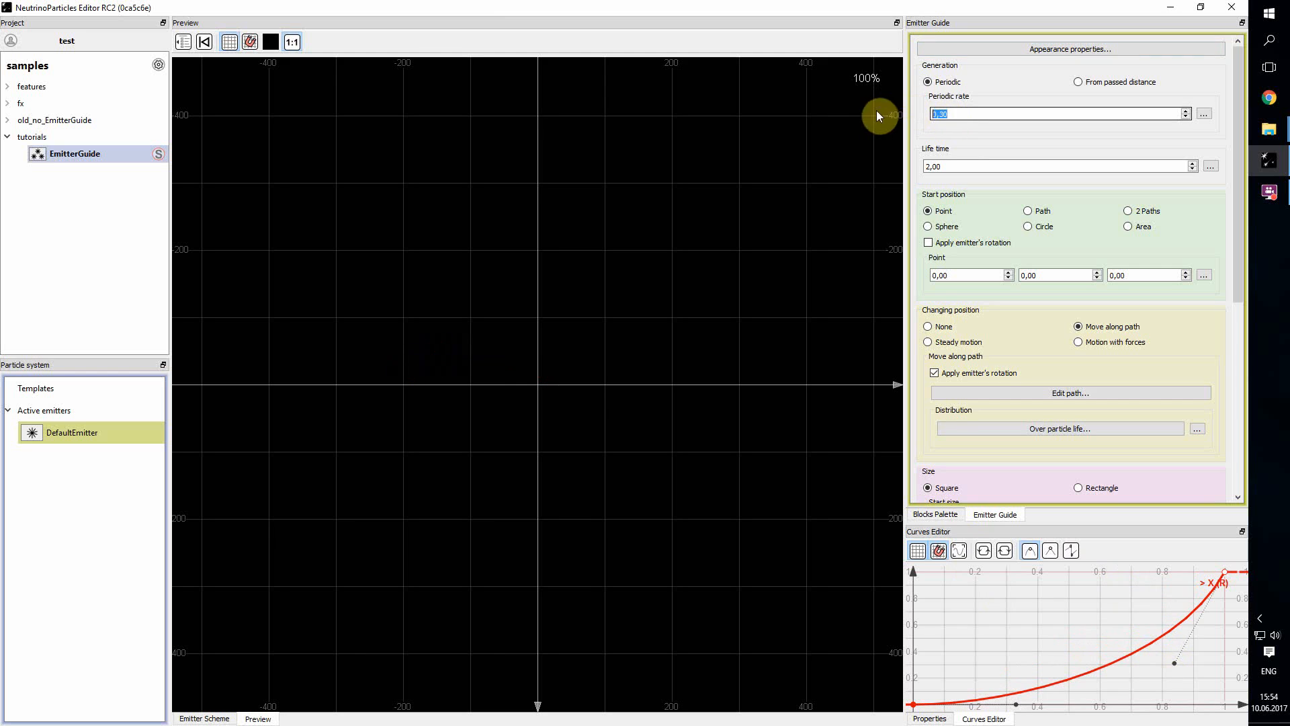
pyautogui.write('5')
pyautogui.press('Return')
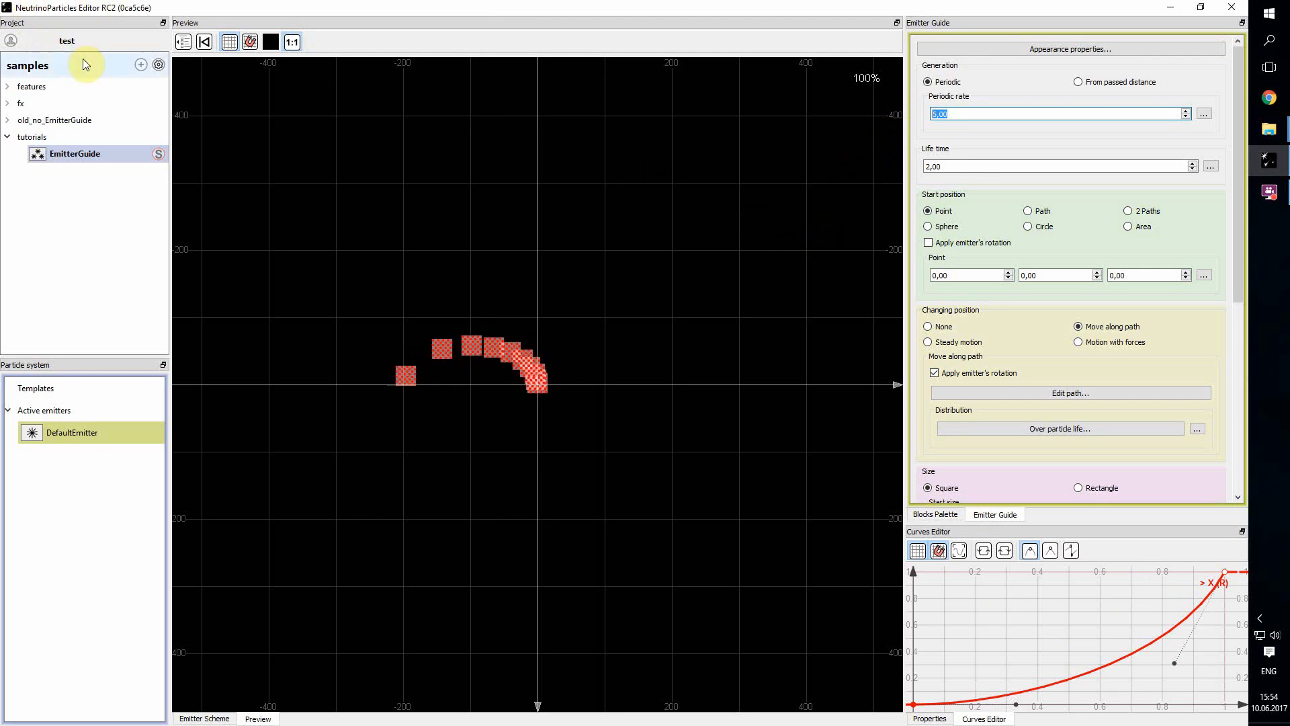
# Step: Select the current particles in the default scene and move the emitter to about (-4, -164) with a rotation of about 70 degrees
pyautogui.click(182, 43)
pyautogui.click(215, 62)
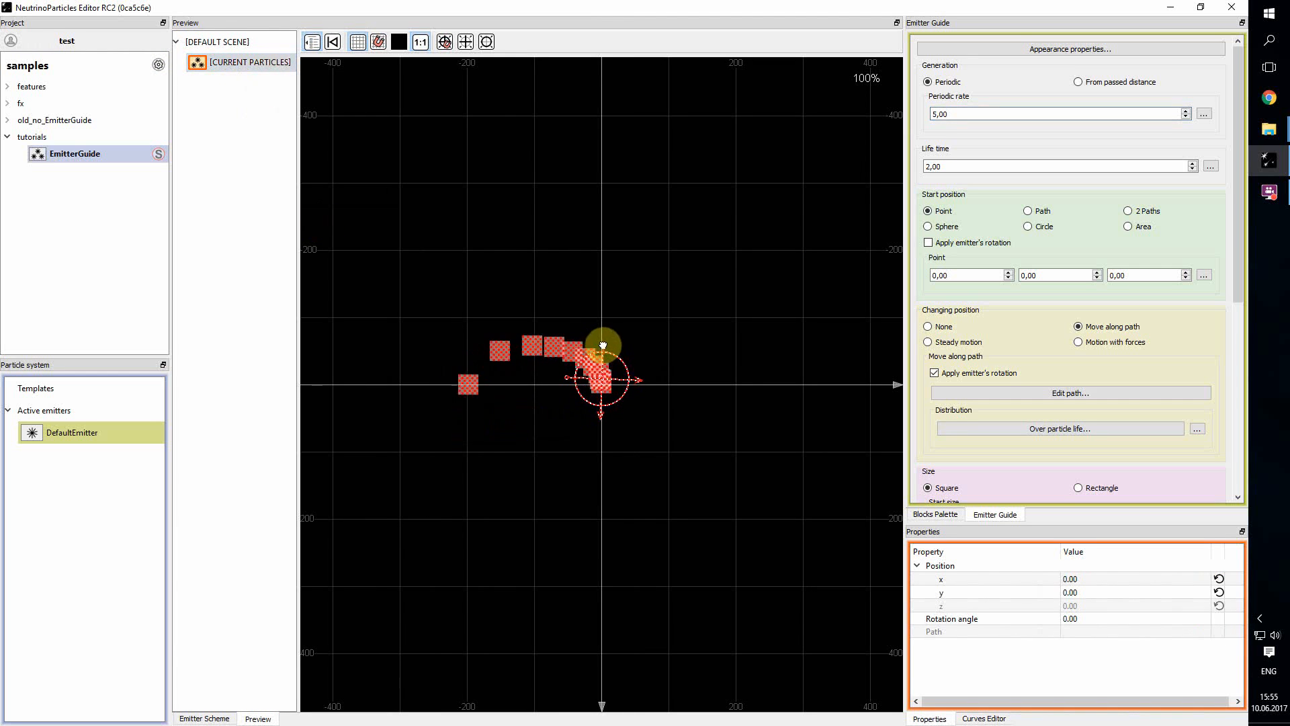
pyautogui.moveTo(608, 334); pyautogui.dragTo(630, 262)
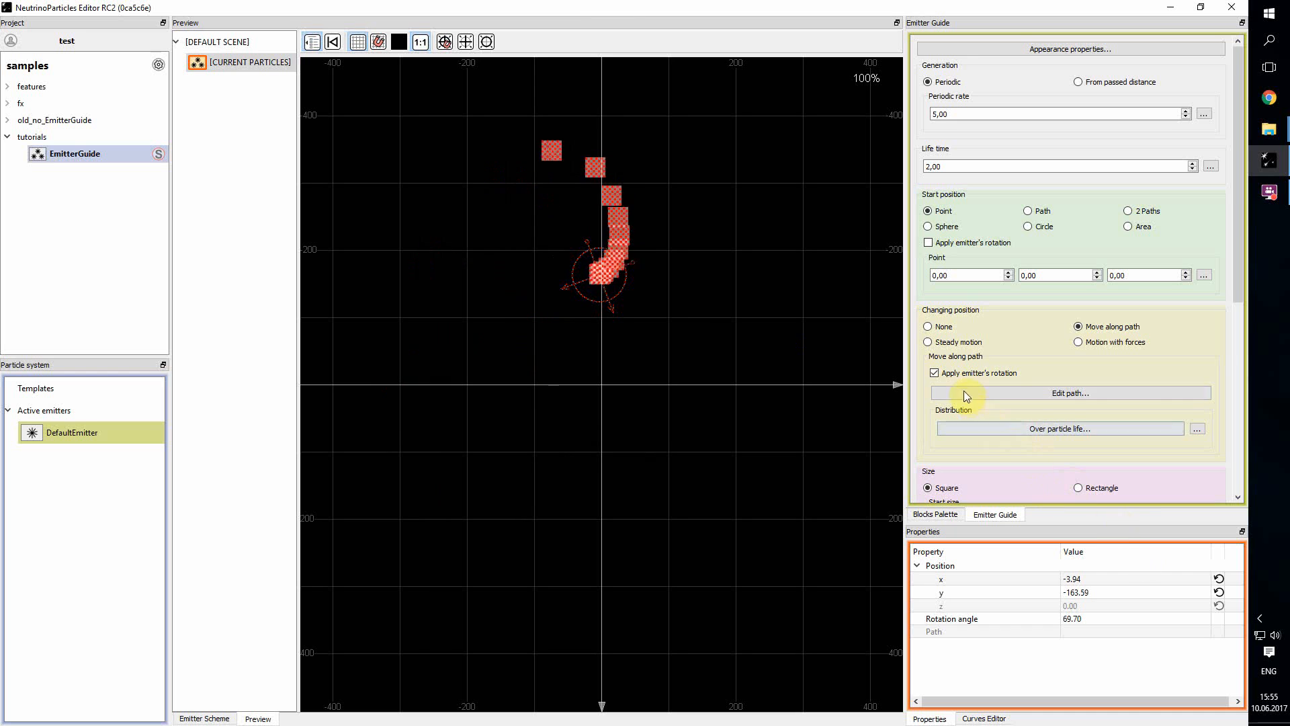
# Step: Compare path motion with and without the emitter's rotation while rotating the emitter, leave Apply emitter's rotation off, and hide the scene list
pyautogui.click(935, 373)
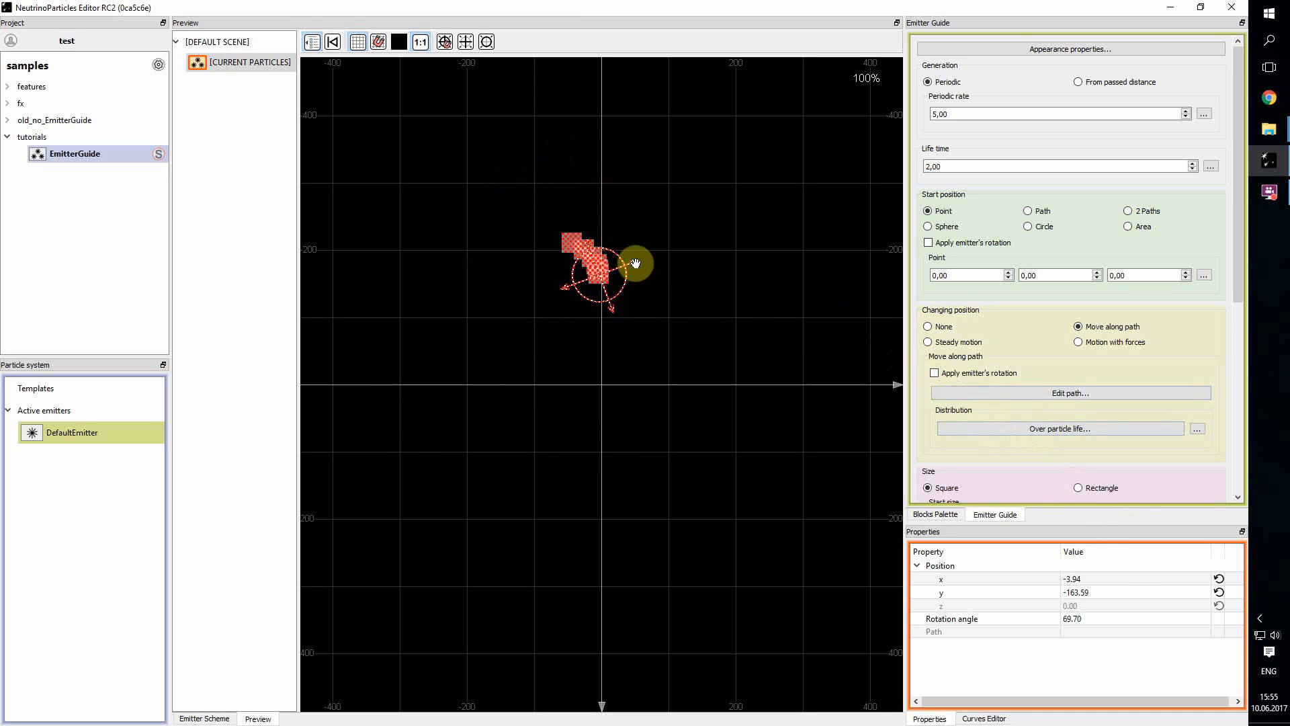
pyautogui.moveTo(634, 260); pyautogui.dragTo(579, 357)
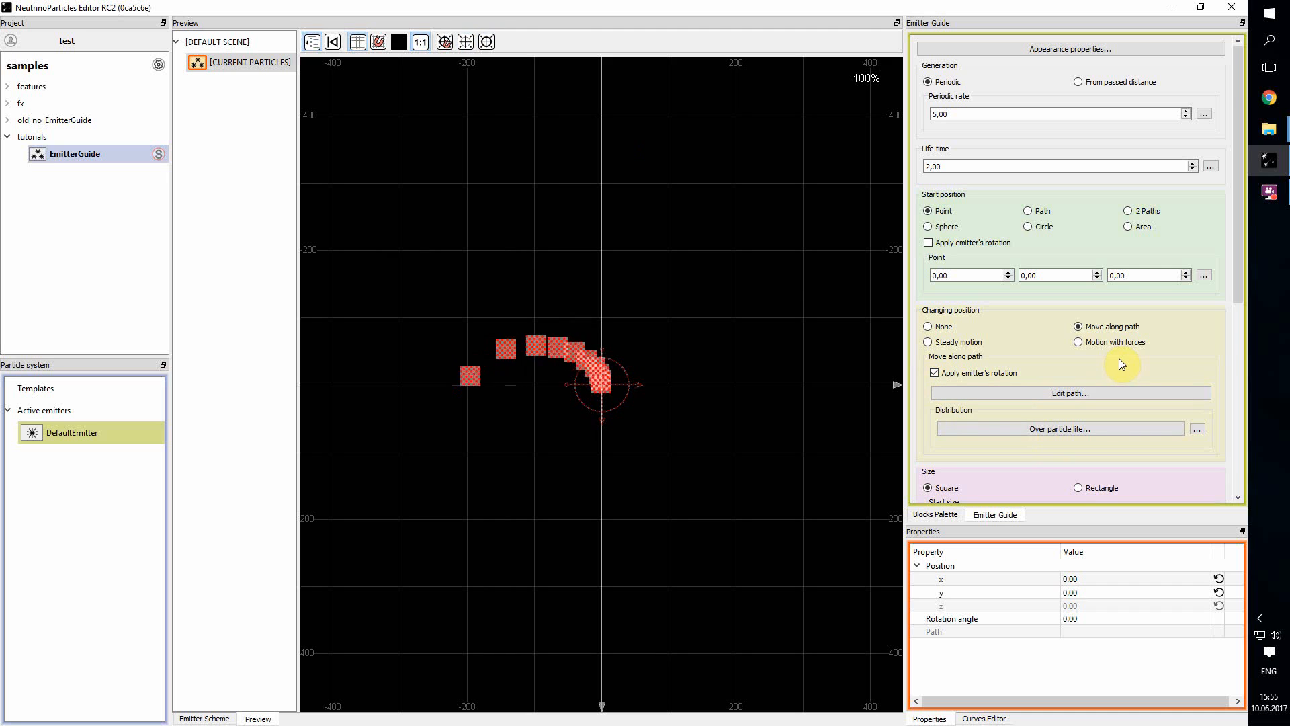
pyautogui.click(936, 374)
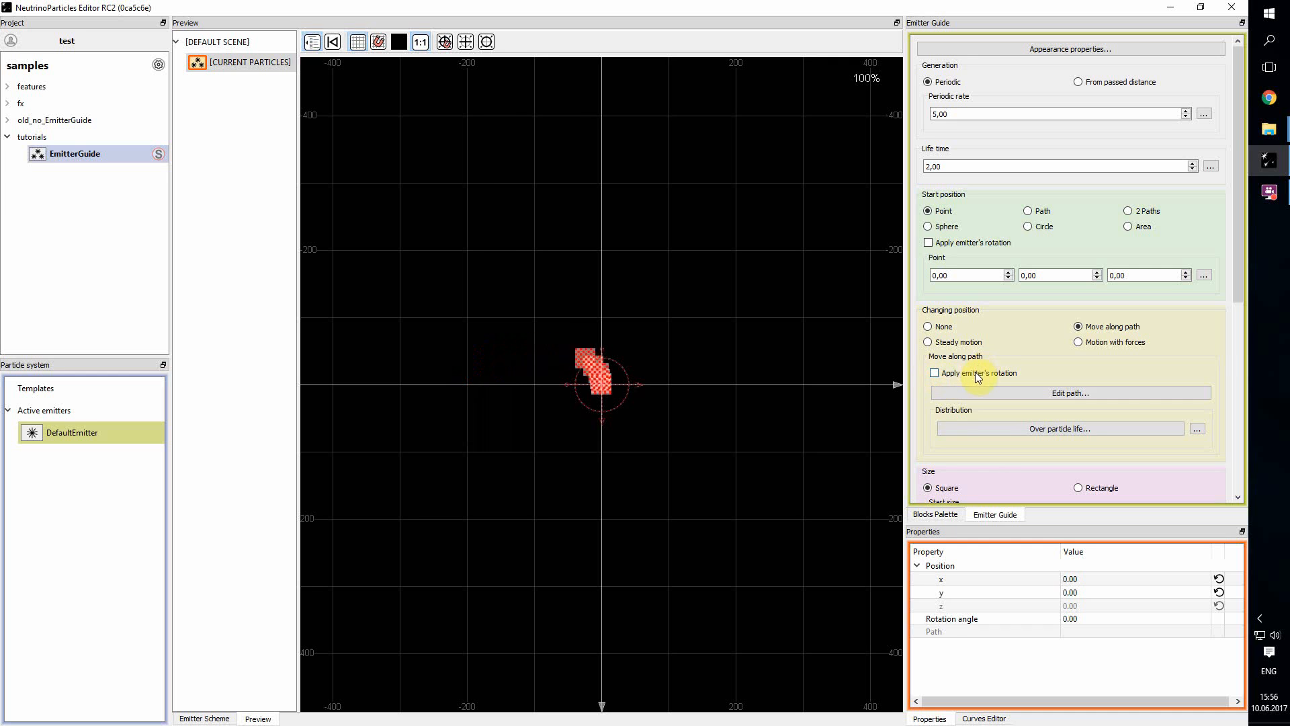
pyautogui.click(311, 43)
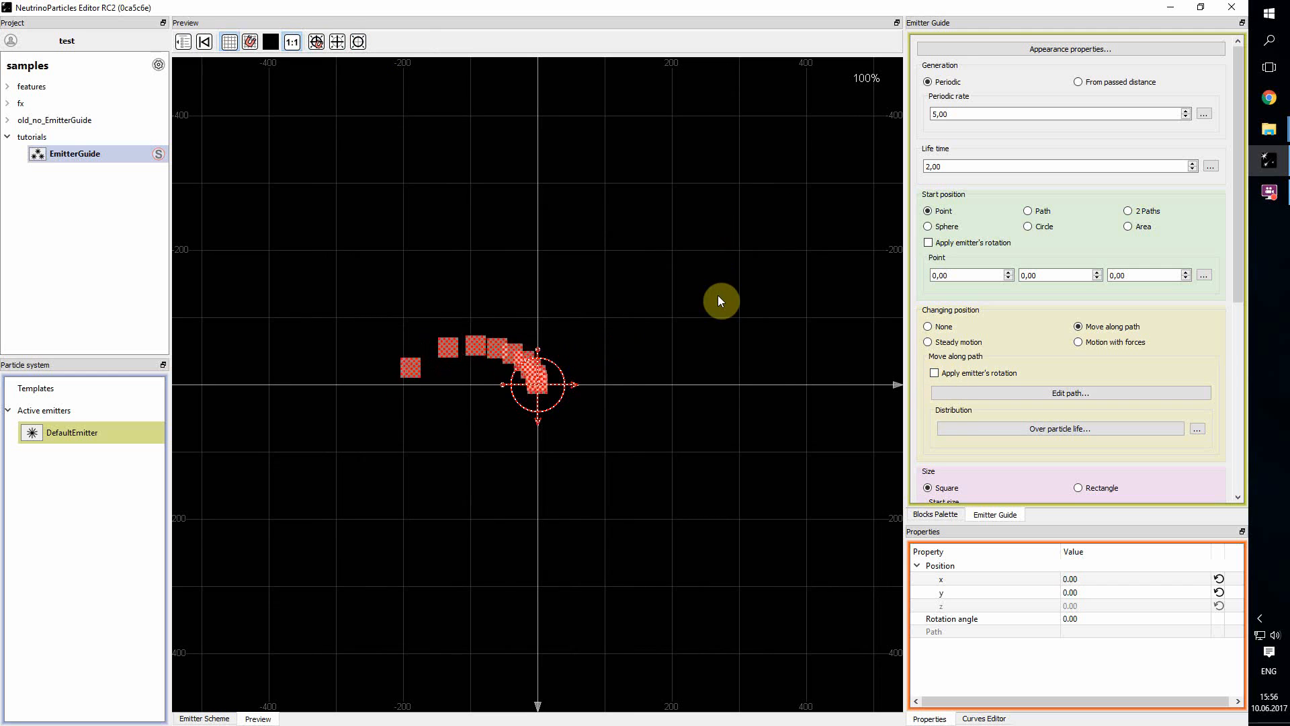
# Step: Switch the changing position to steady motion with a fixed start velocity of 0, 100, 0
pyautogui.click(934, 345)
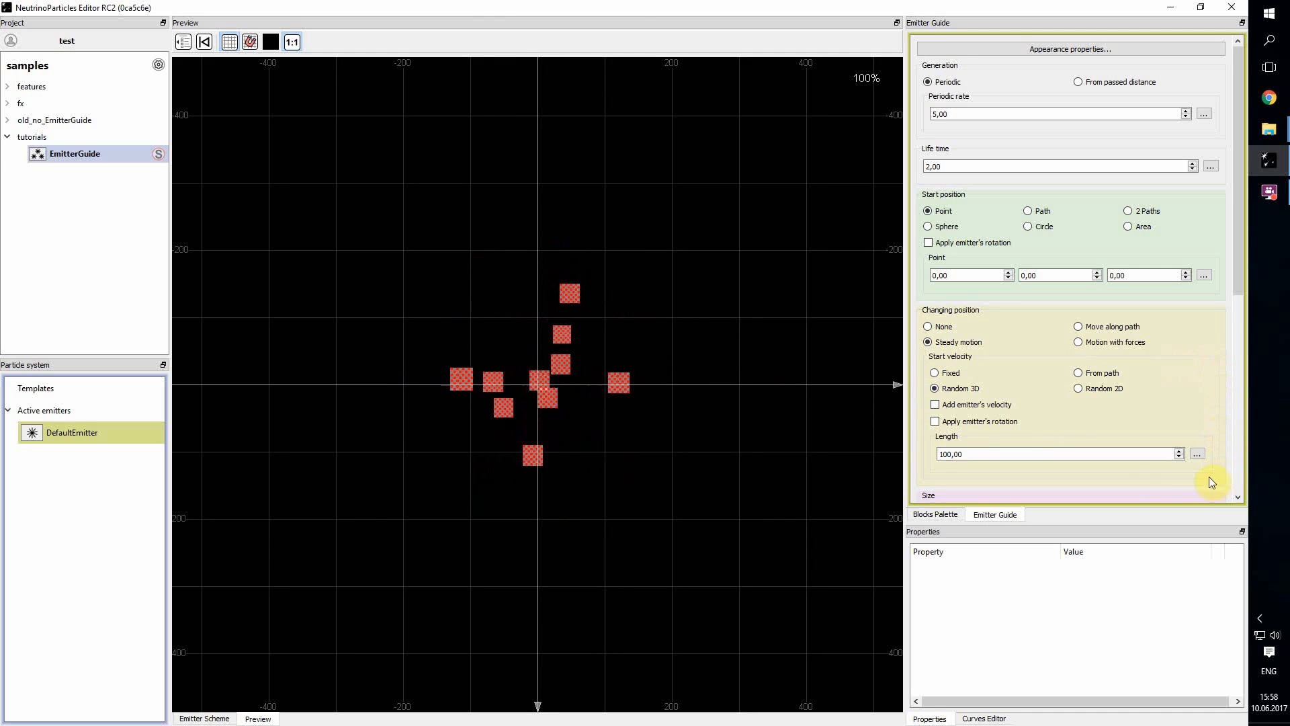
pyautogui.click(946, 377)
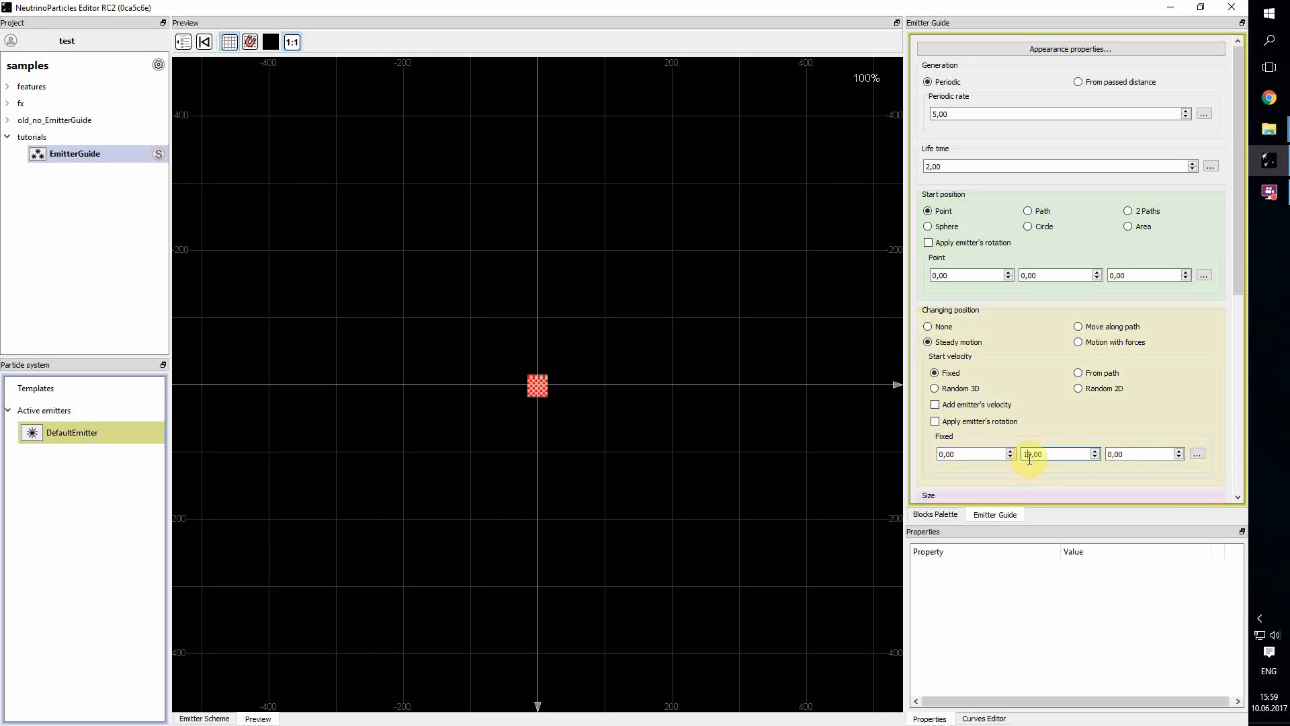
pyautogui.write('100')
pyautogui.press('BackSpace')
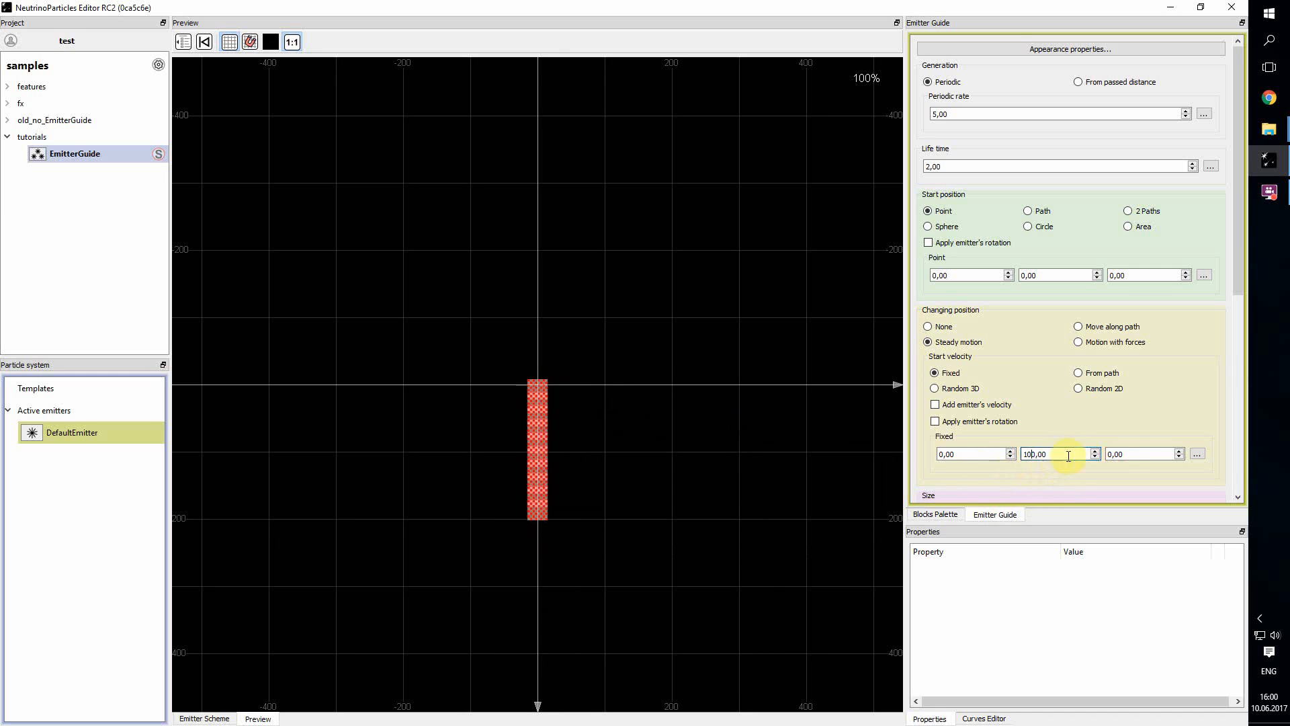
# Step: Change the fixed start velocity to a random value and bring its x, y and z ranges into view
pyautogui.click(1199, 456)
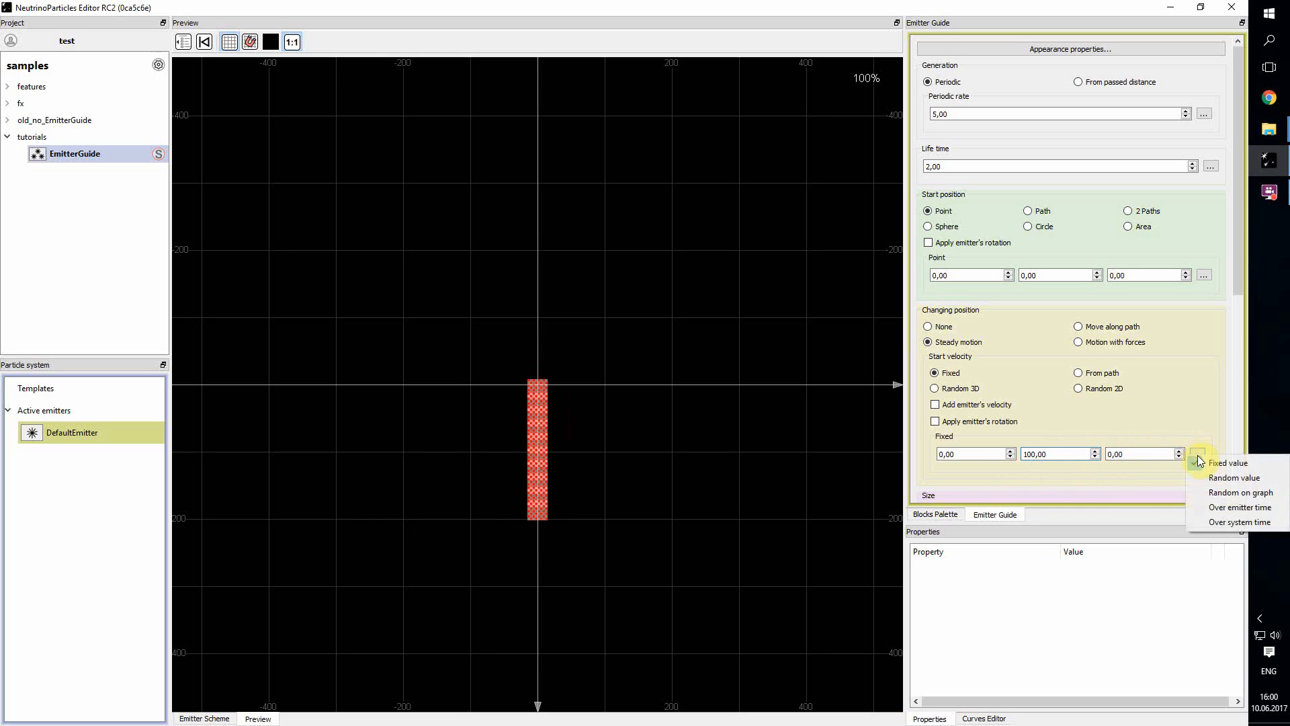
pyautogui.click(1235, 478)
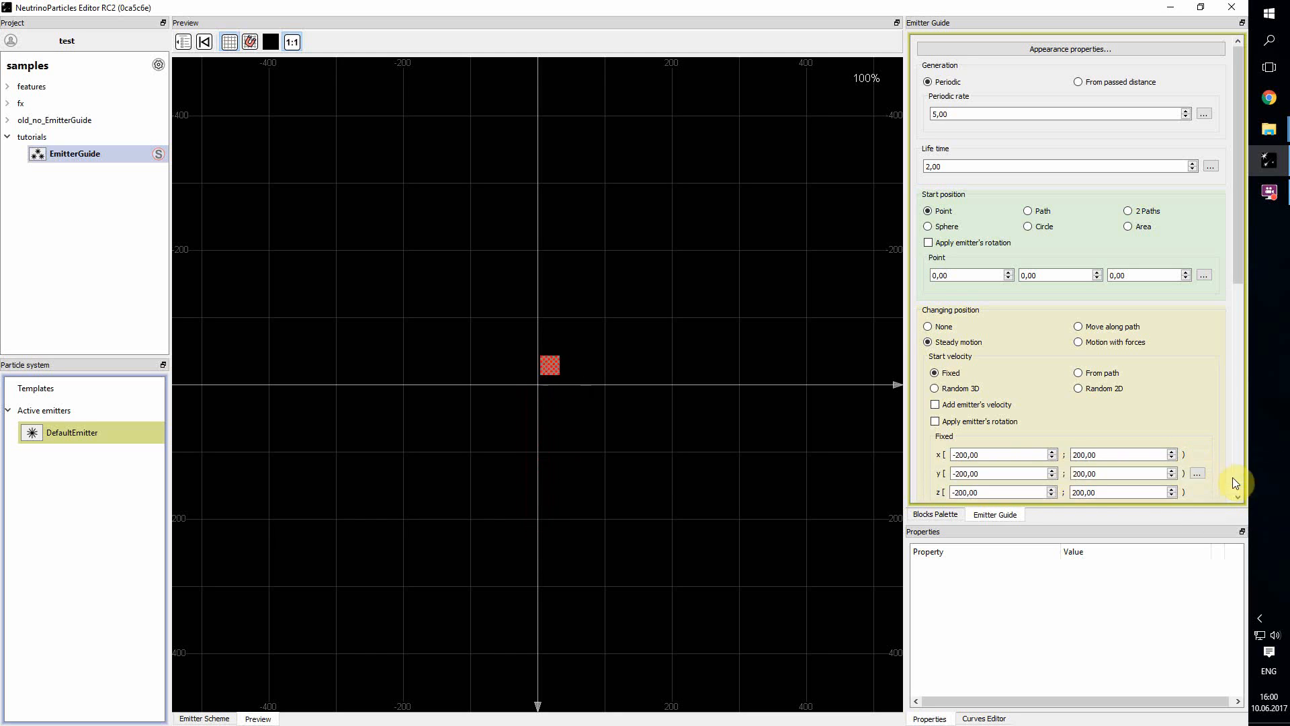
pyautogui.moveTo(1240, 240); pyautogui.dragTo(1240, 273)
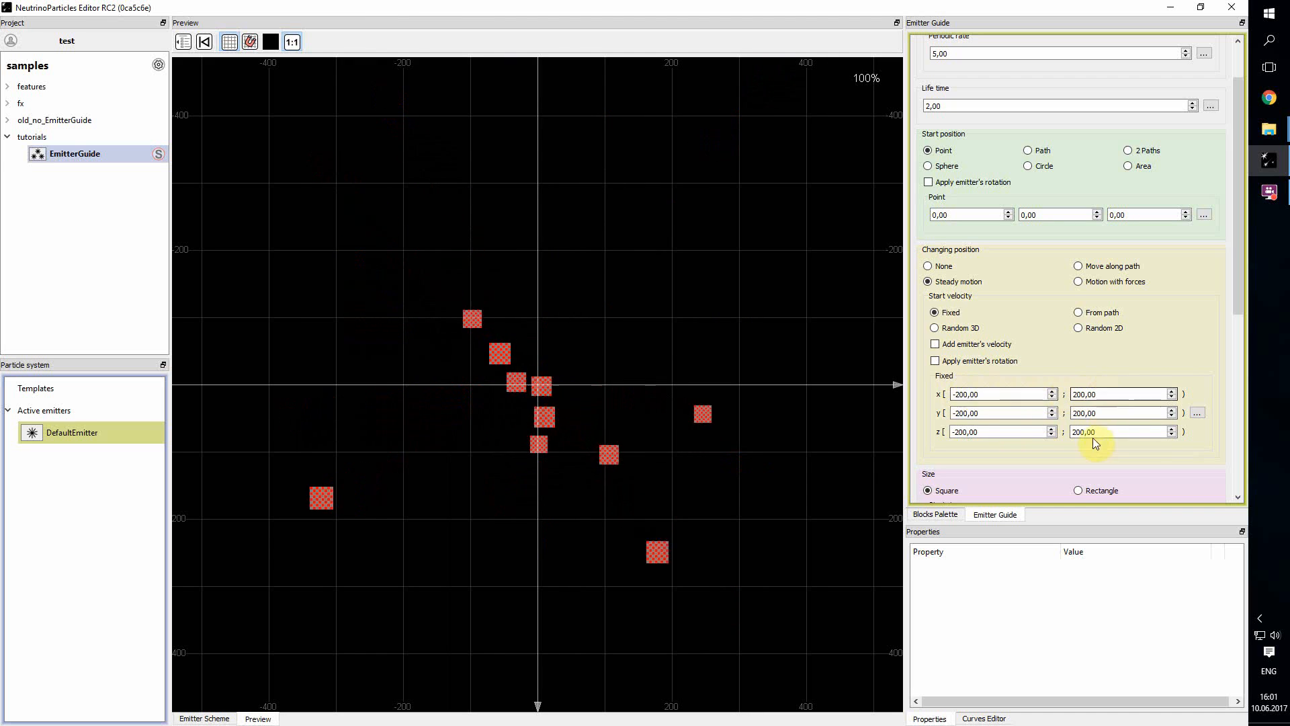
# Step: Change the fixed start velocity to random on graph, open its curves, select the Y curve, and check the remaining value options
pyautogui.click(1198, 414)
pyautogui.click(1234, 453)
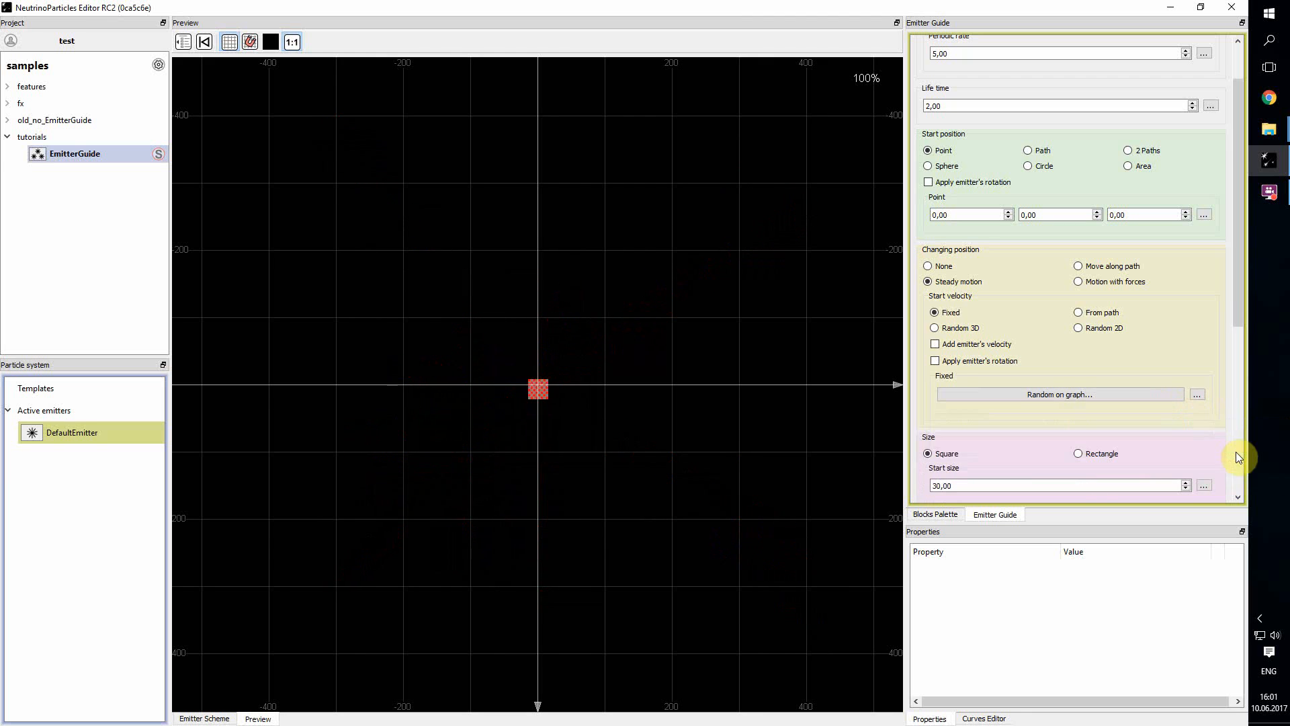
pyautogui.click(1111, 397)
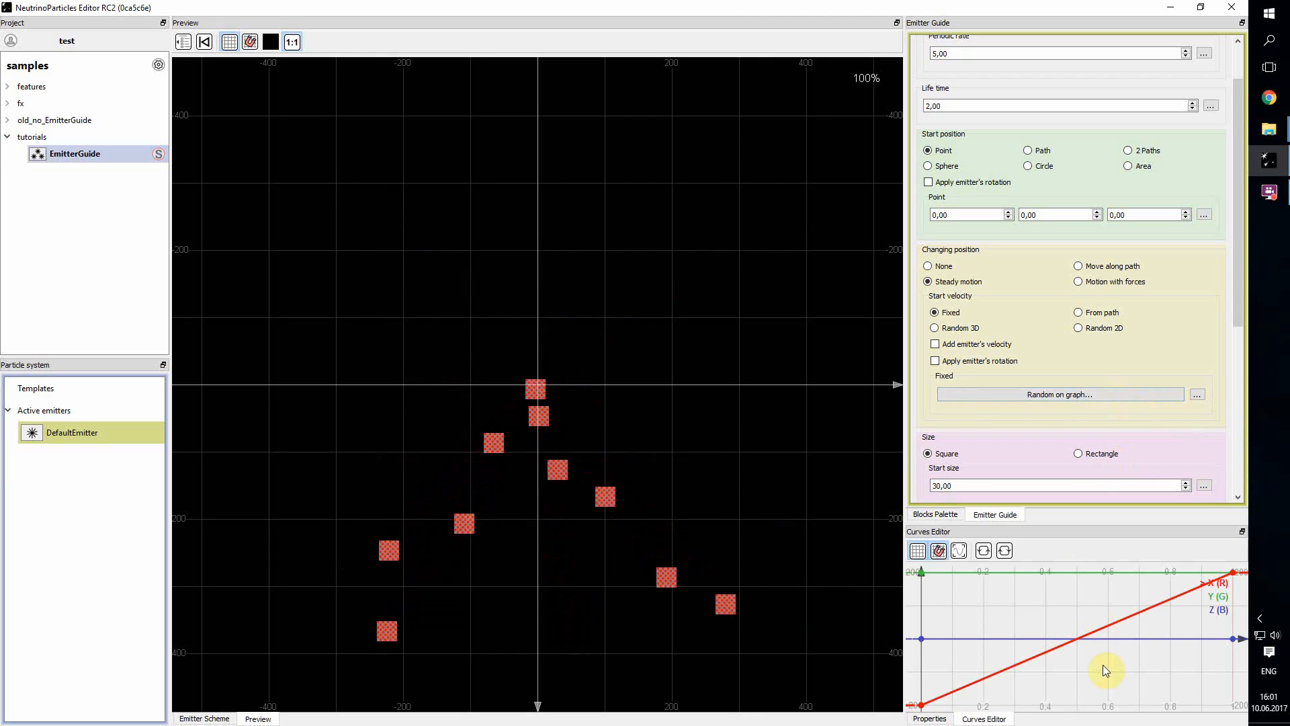
pyautogui.moveTo(1096, 661); pyautogui.dragTo(1065, 623)
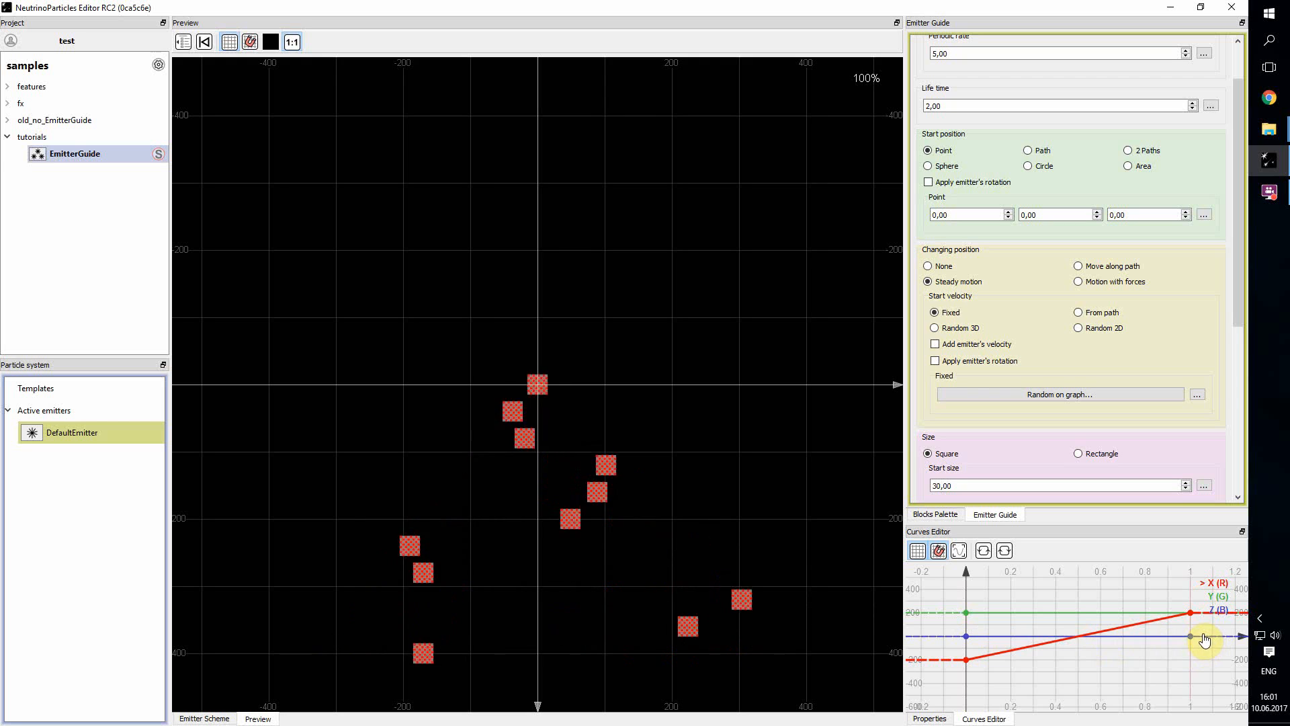
pyautogui.click(1054, 613)
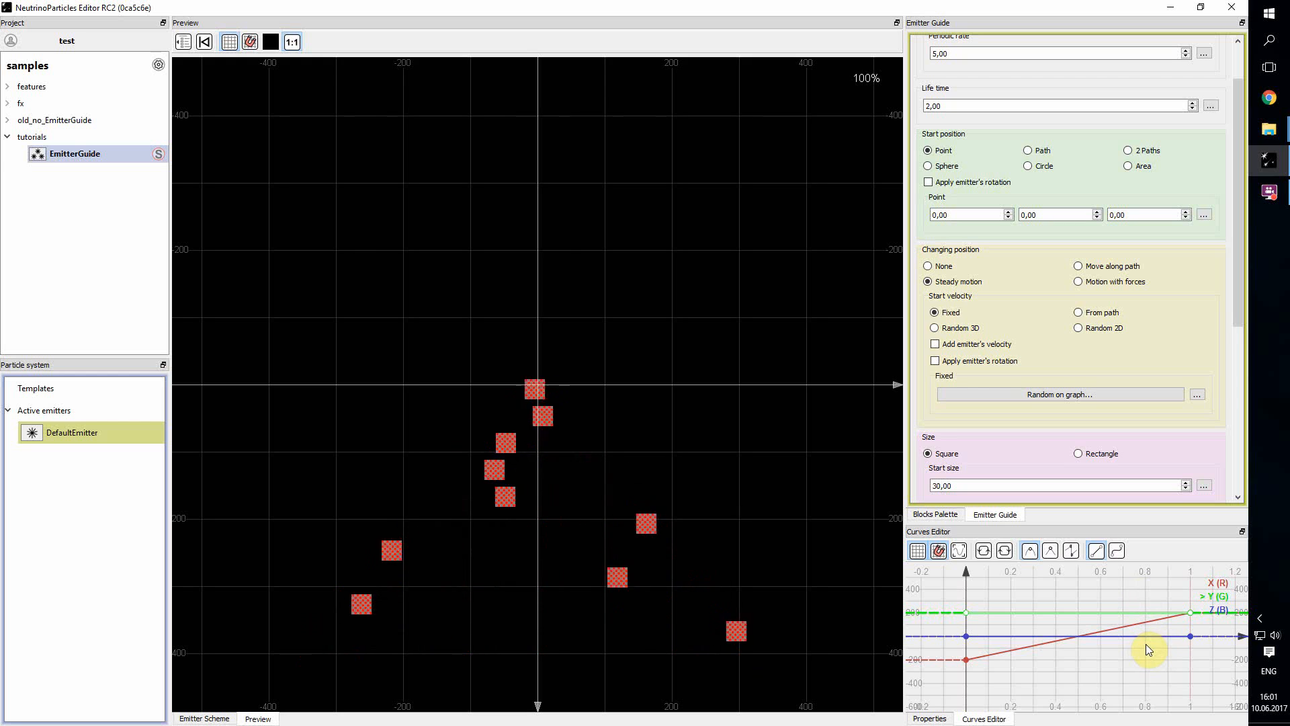
pyautogui.click(1198, 395)
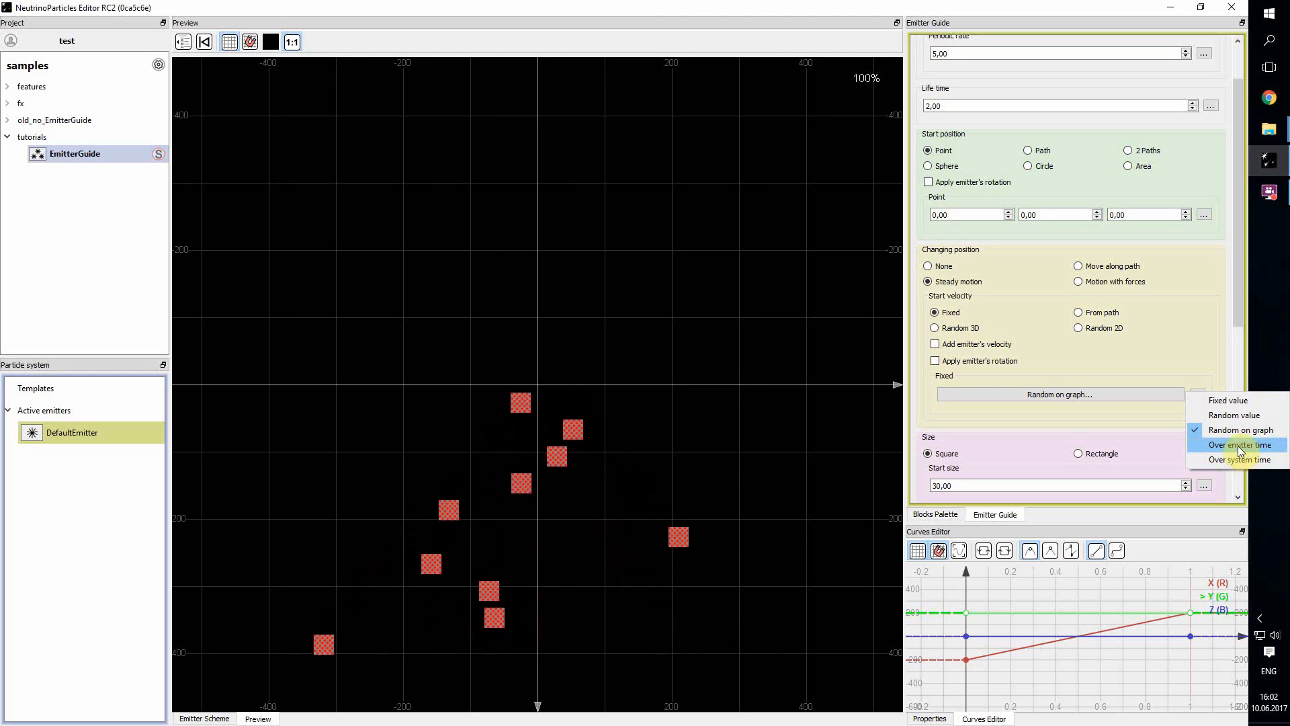
pyautogui.click(1182, 377)
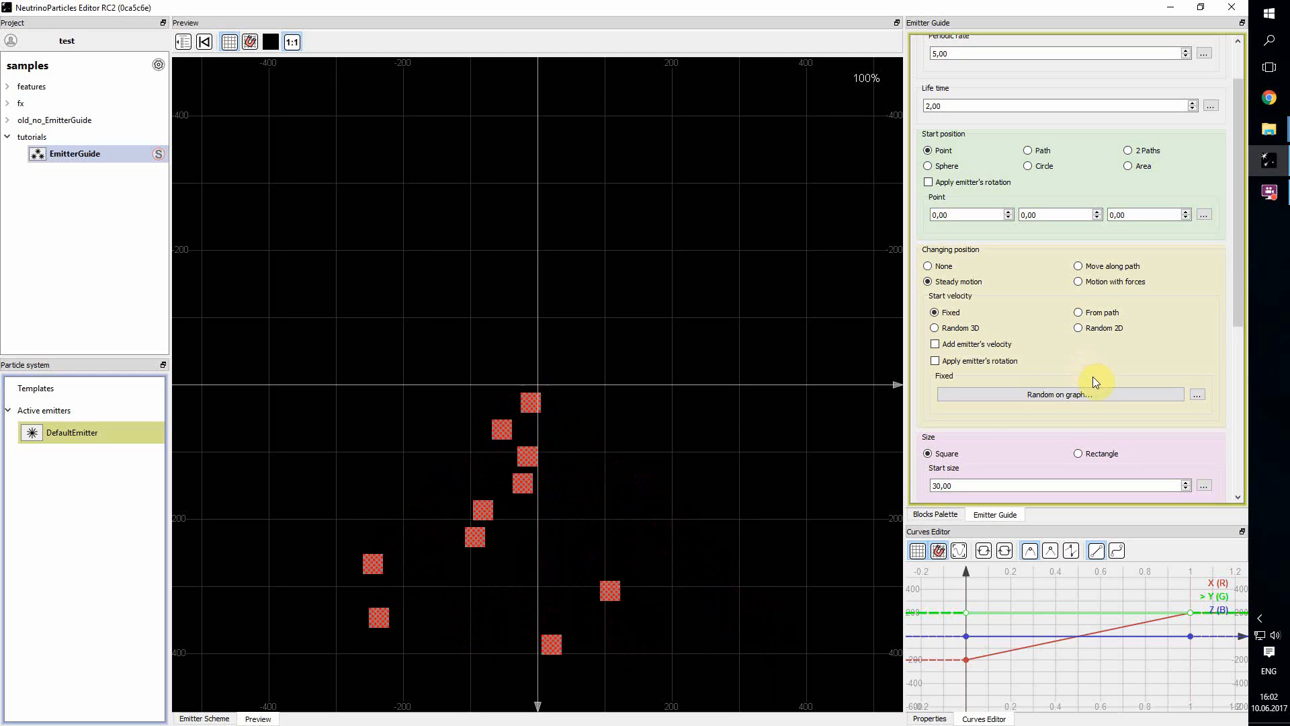
# Step: Take the start velocity from a path, place that path from about (180, -340) to (350, -180), and check its distribution options
pyautogui.click(1079, 313)
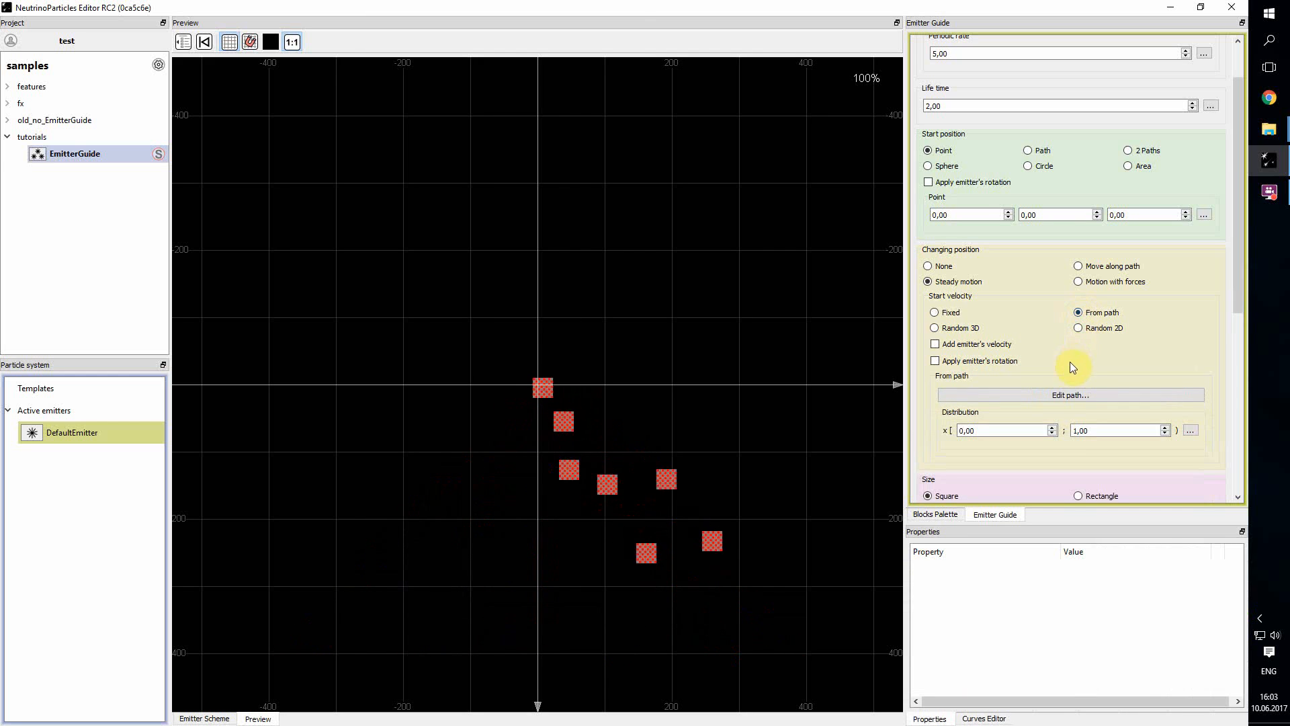
pyautogui.click(1044, 398)
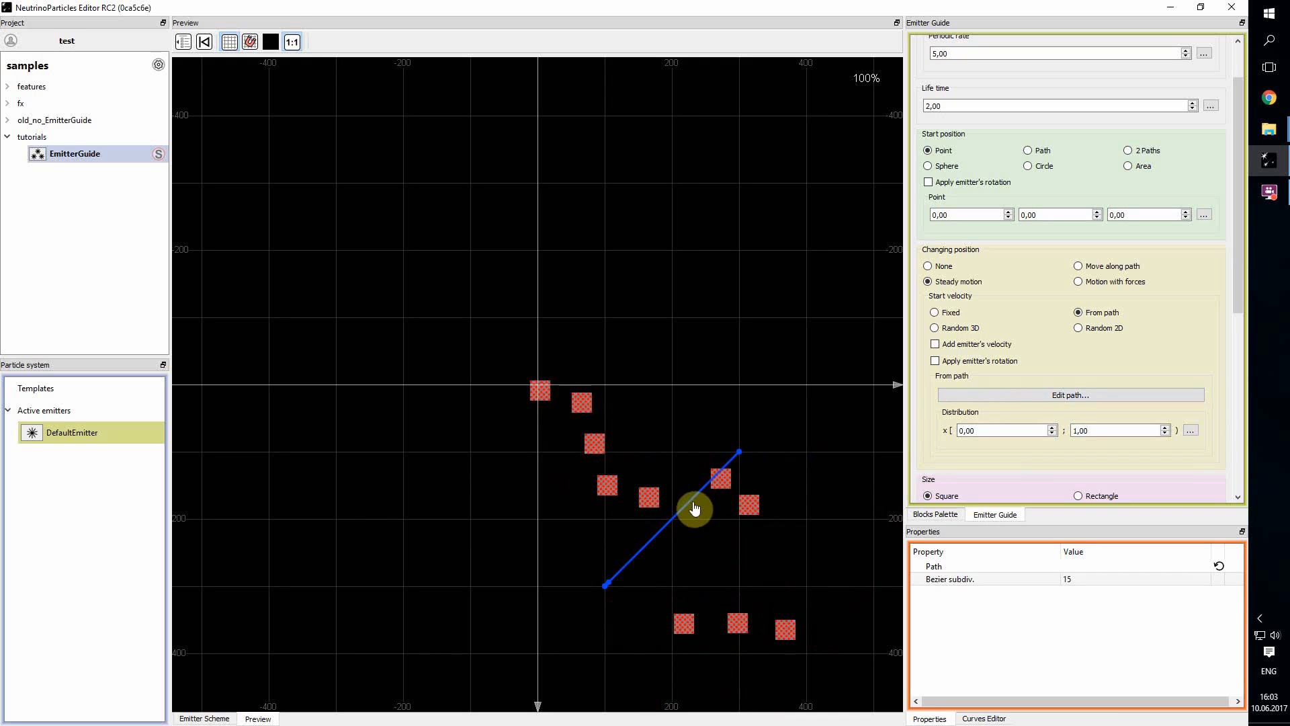
pyautogui.moveTo(604, 591); pyautogui.dragTo(683, 325)
pyautogui.moveTo(674, 247); pyautogui.dragTo(774, 264)
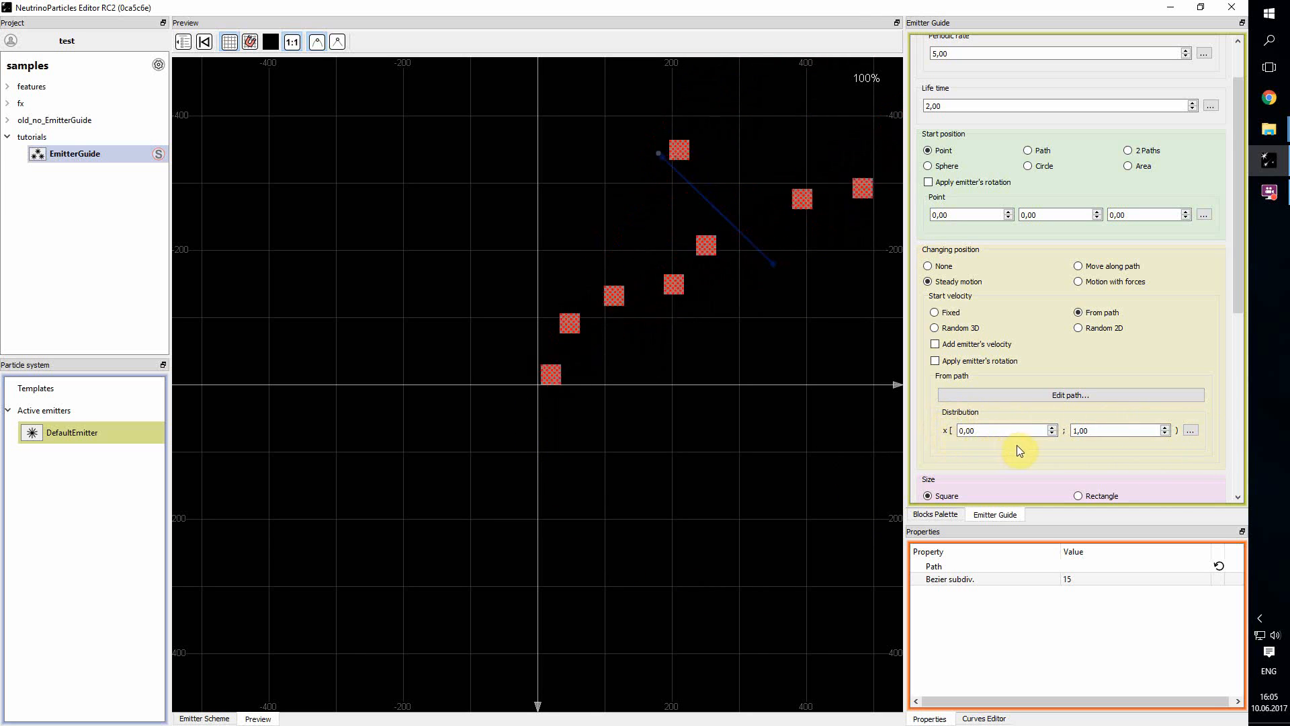
pyautogui.click(1190, 430)
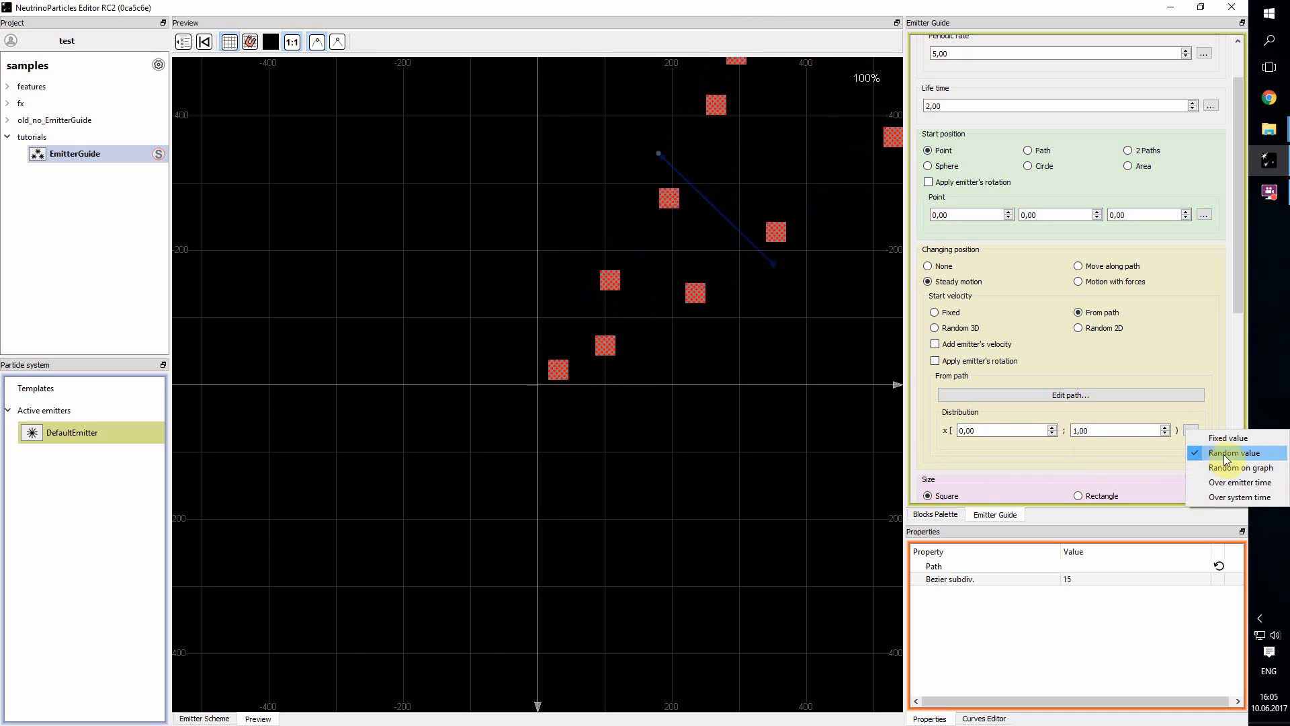
pyautogui.click(1026, 449)
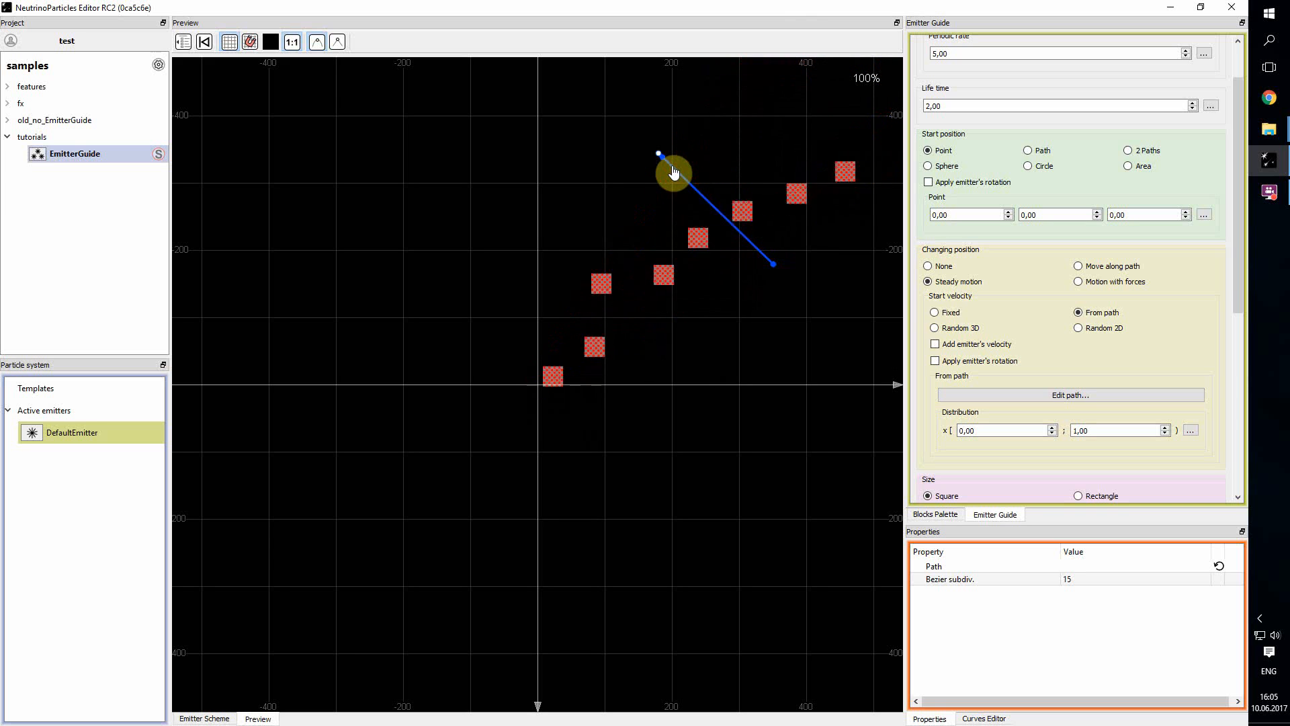
# Step: Set the particle life time to 1 and move the velocity path farther out, stretching it from about (200, -500) to (520, -140)
pyautogui.doubleClick(926, 107)
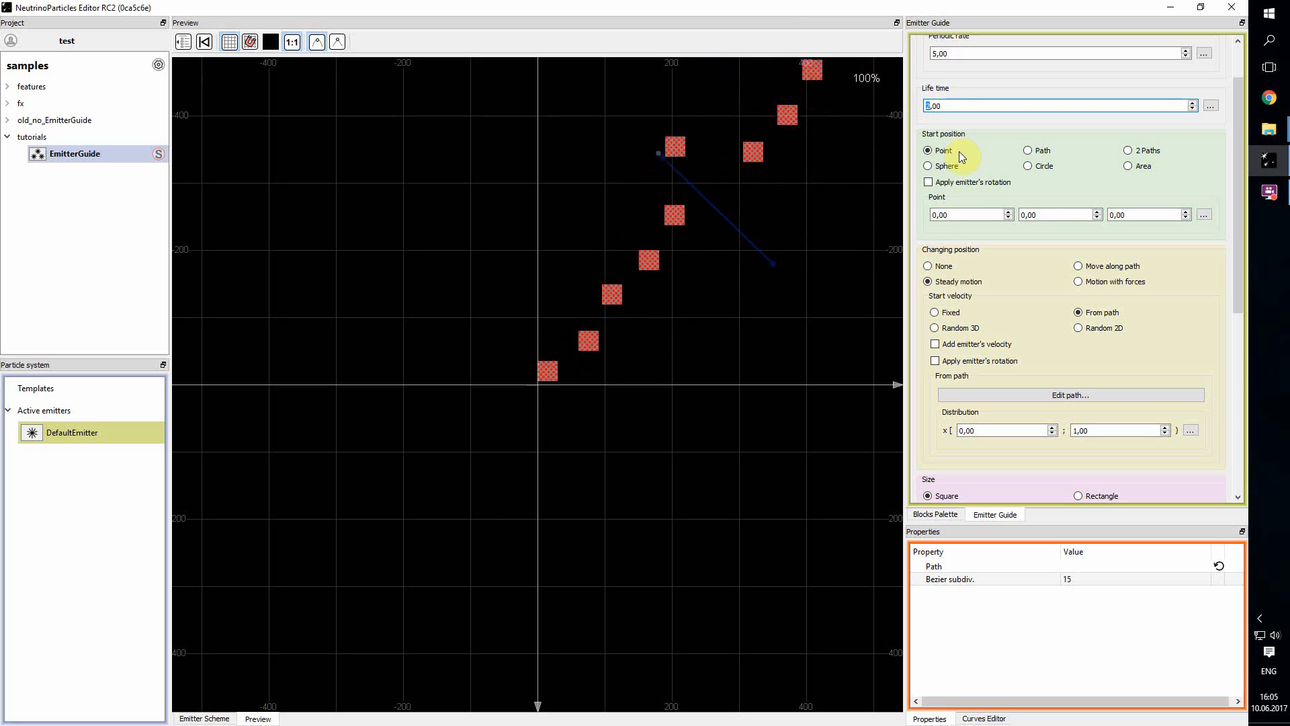
pyautogui.write('1')
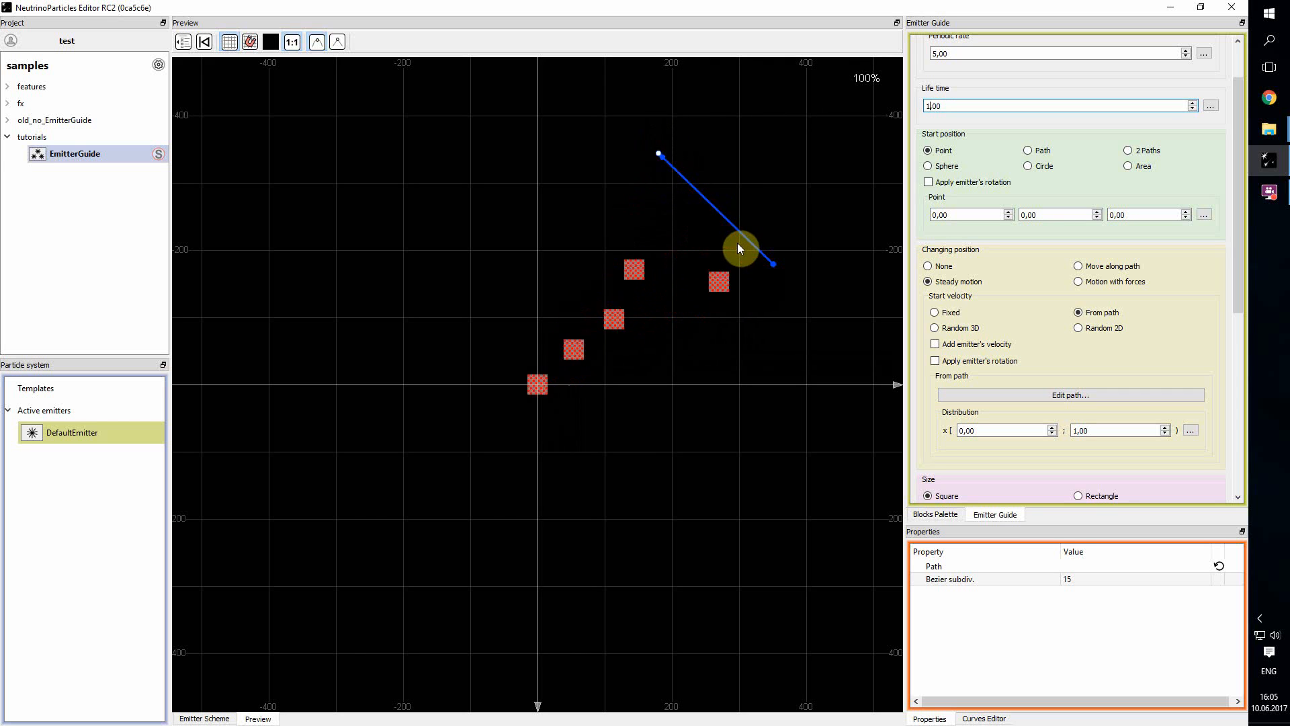
pyautogui.moveTo(725, 248); pyautogui.dragTo(611, 330)
pyautogui.moveTo(592, 282); pyautogui.dragTo(598, 172)
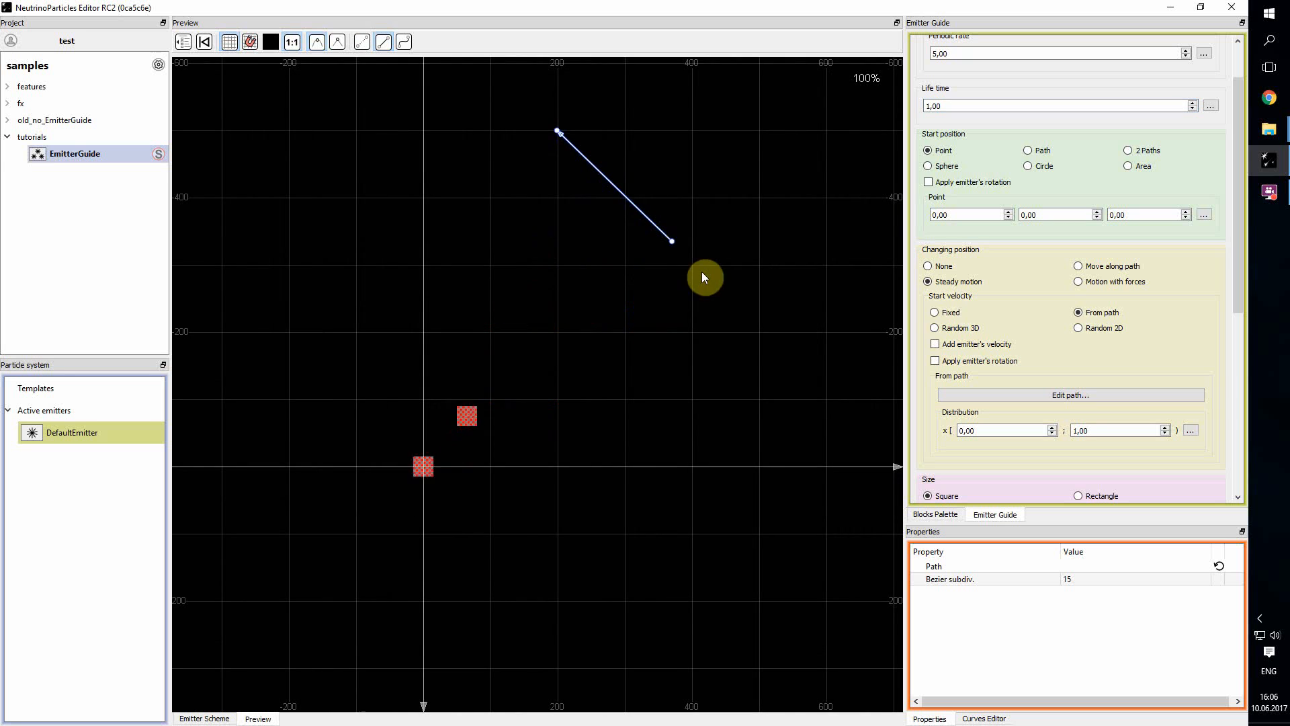
pyautogui.moveTo(674, 246); pyautogui.dragTo(774, 375)
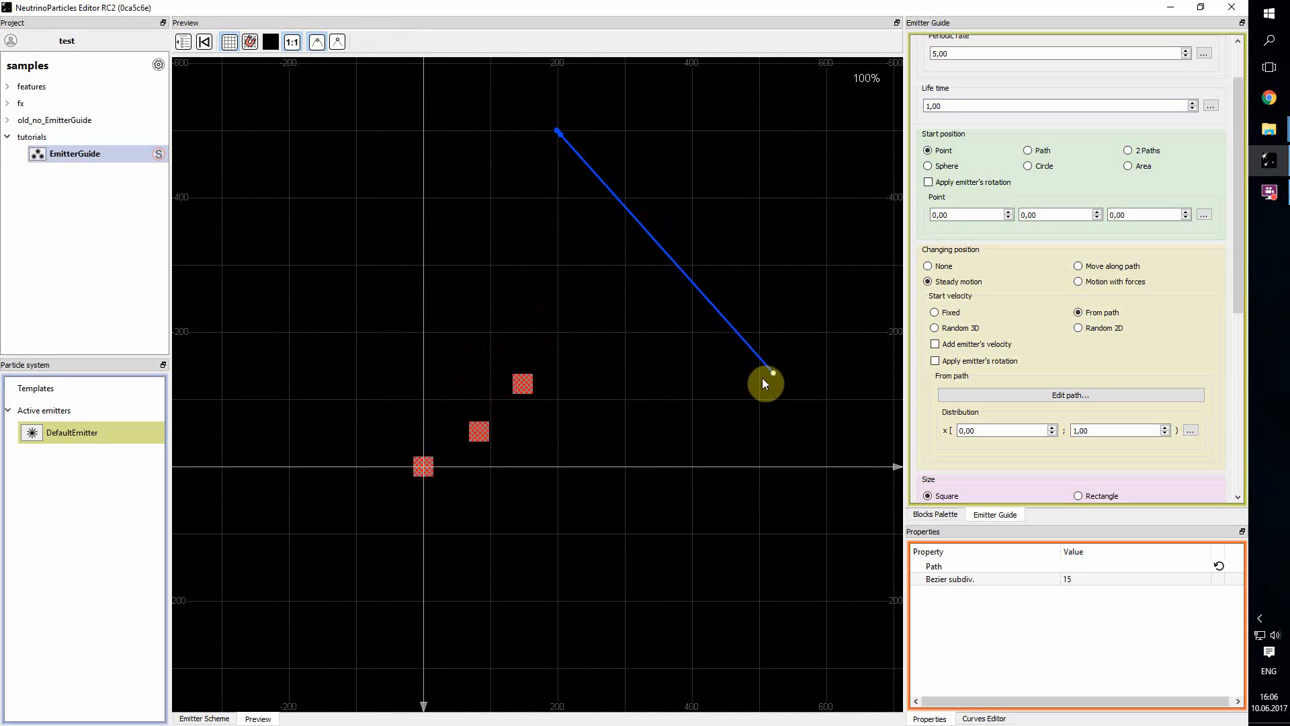
# Step: Pull the velocity path closer to the origin, from about (110, -170) to (200, -70), and extend it with a point at about (-100, -170)
pyautogui.moveTo(558, 134); pyautogui.dragTo(501, 352)
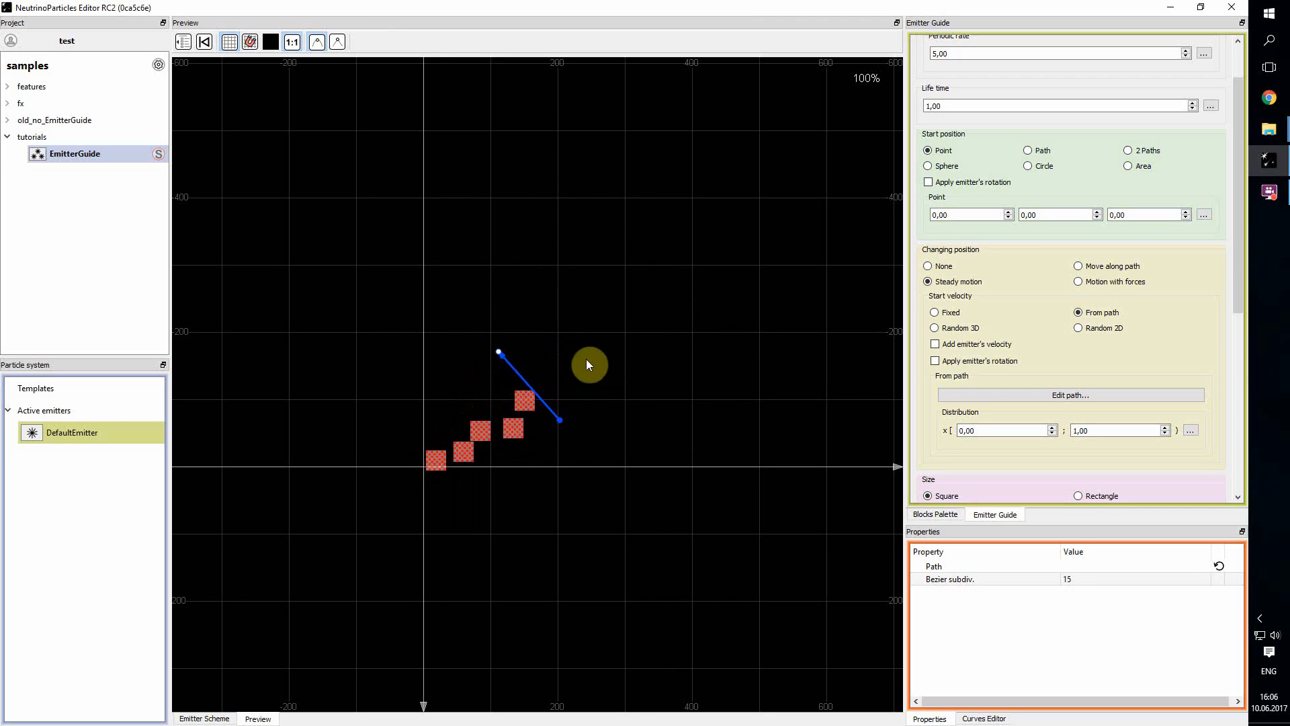
pyautogui.moveTo(586, 360); pyautogui.dragTo(682, 310)
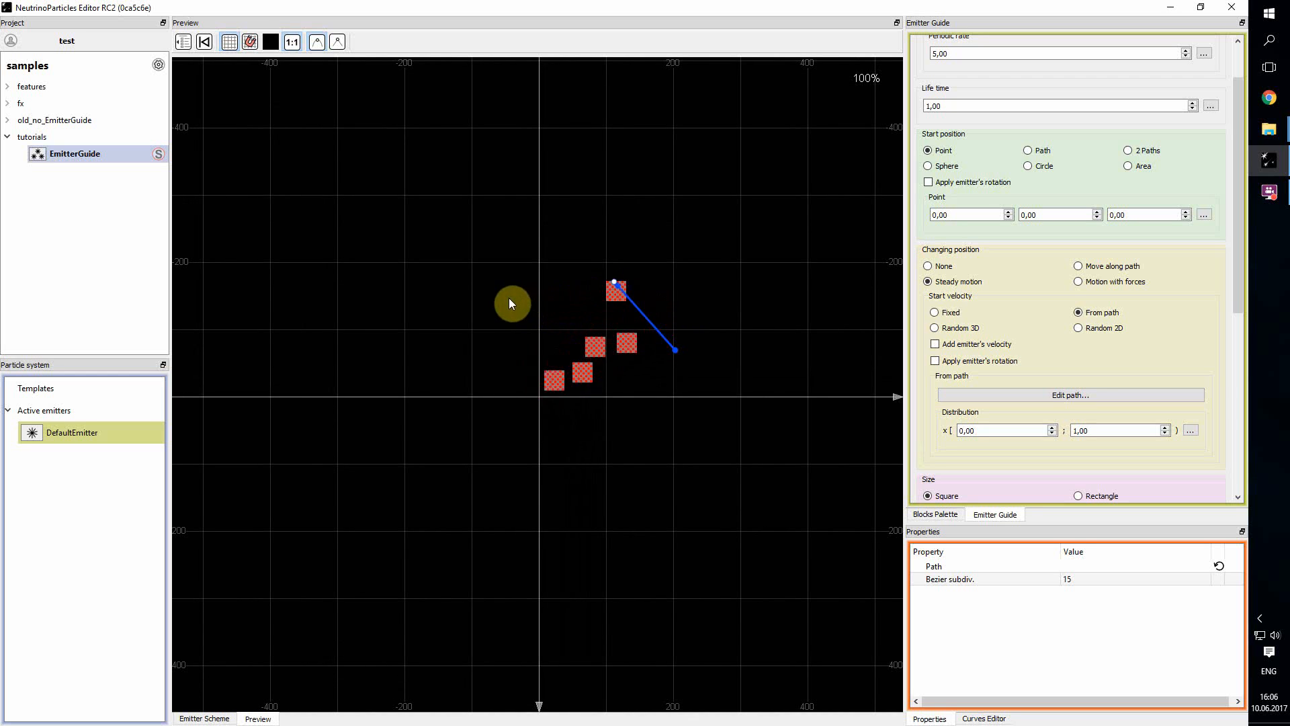
pyautogui.click(473, 281)
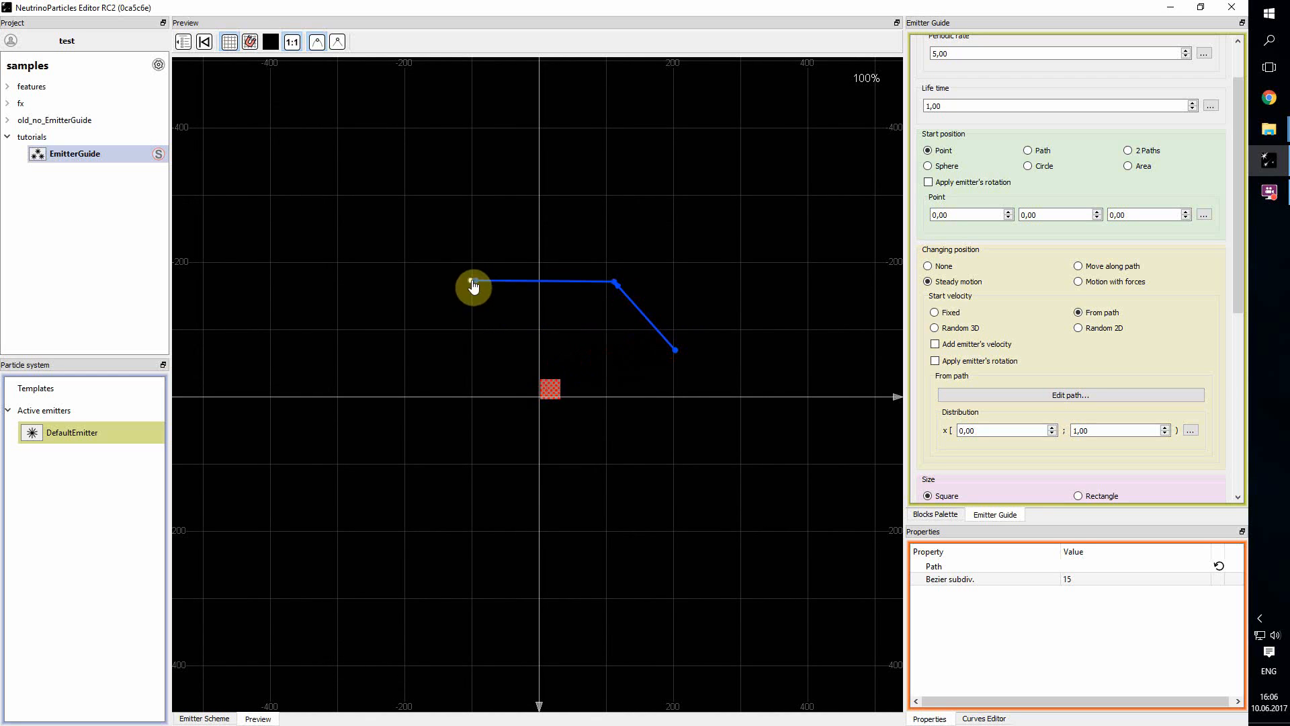
# Step: Extend the velocity path with another point at about (-200, -65) and select its middle segment
pyautogui.click(402, 355)
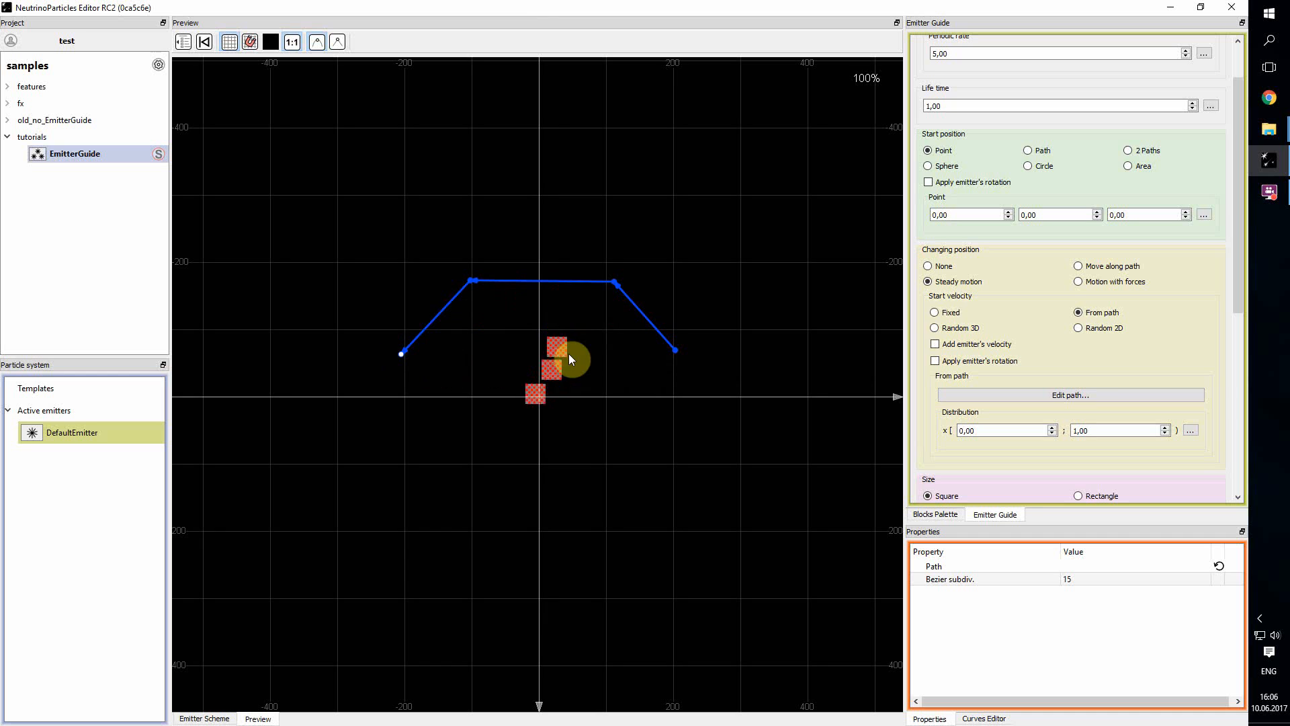
pyautogui.click(528, 282)
pyautogui.click(364, 37)
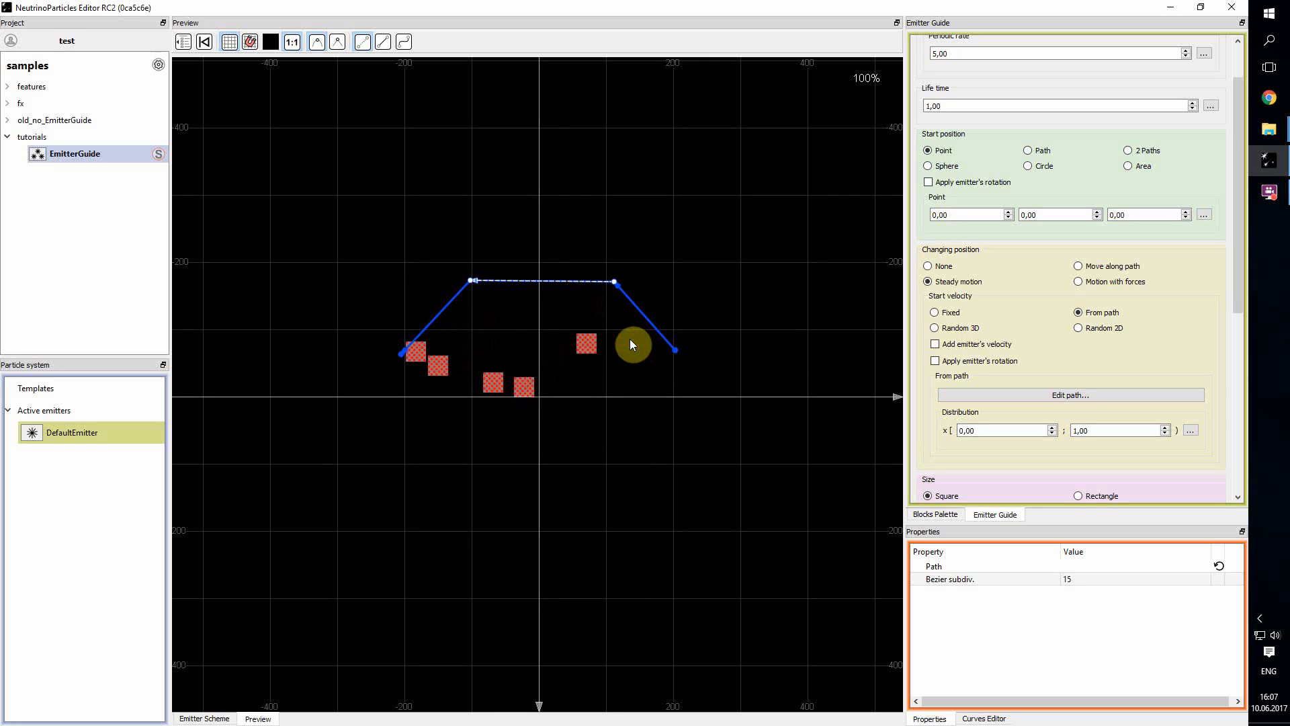
# Step: Delete the velocity path's end point at about (-200, -65) and its neighbouring point at about (-100, -170)
pyautogui.click(402, 353)
pyautogui.press('Delete')
pyautogui.click(475, 281)
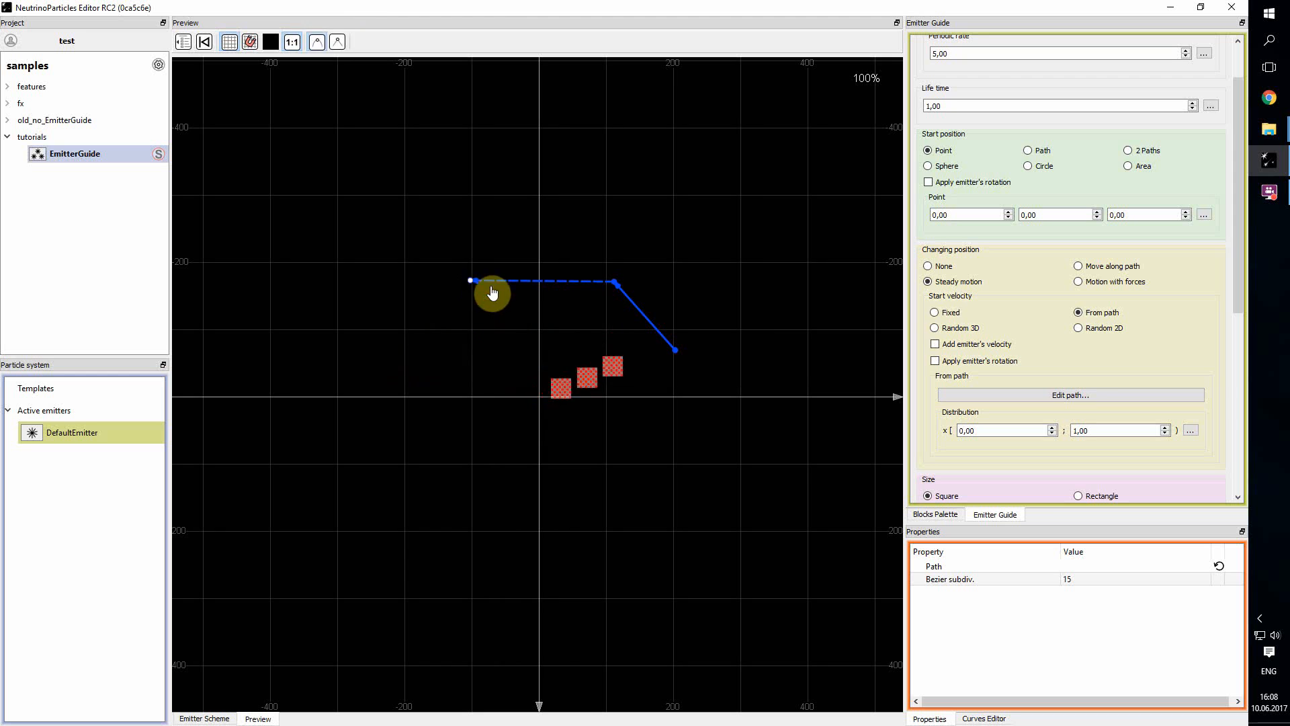
pyautogui.press('Delete')
# Step: Move the remaining velocity path farther from the origin, stretching it from about (170, -320) to (350, -105)
pyautogui.moveTo(651, 327); pyautogui.dragTo(657, 183)
pyautogui.click(685, 220)
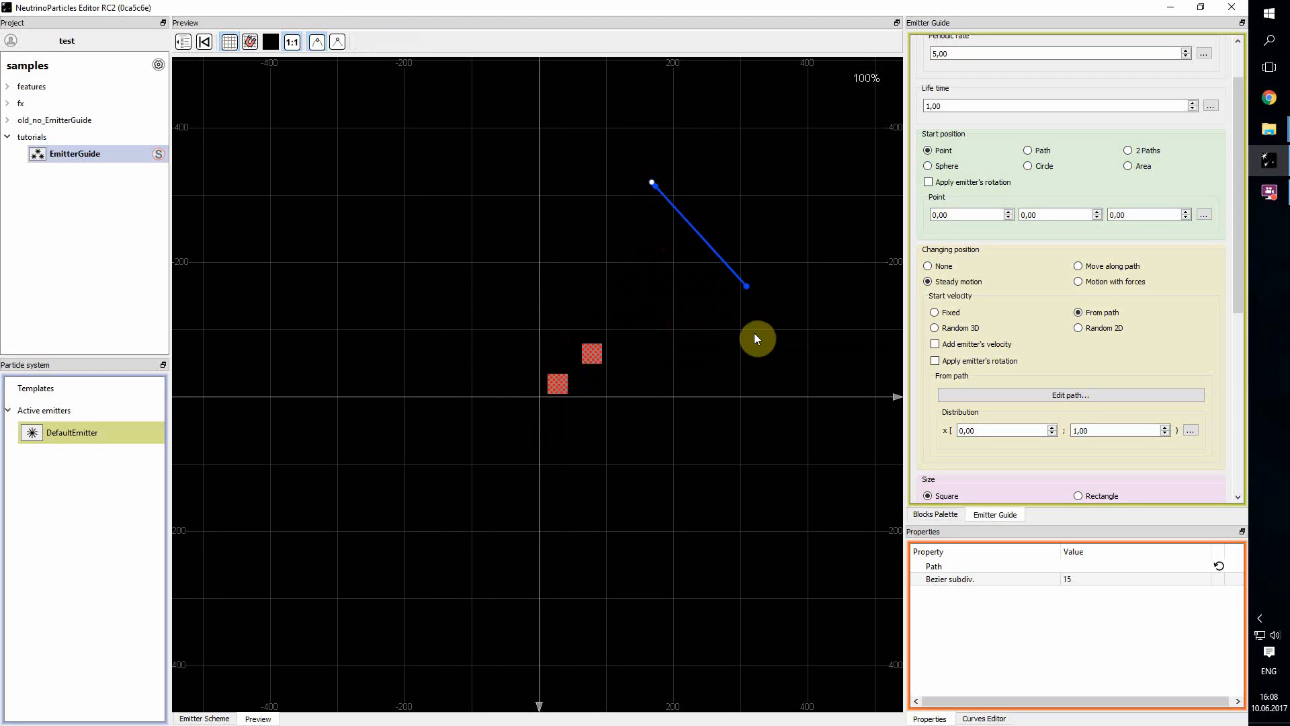
pyautogui.moveTo(743, 286); pyautogui.dragTo(774, 328)
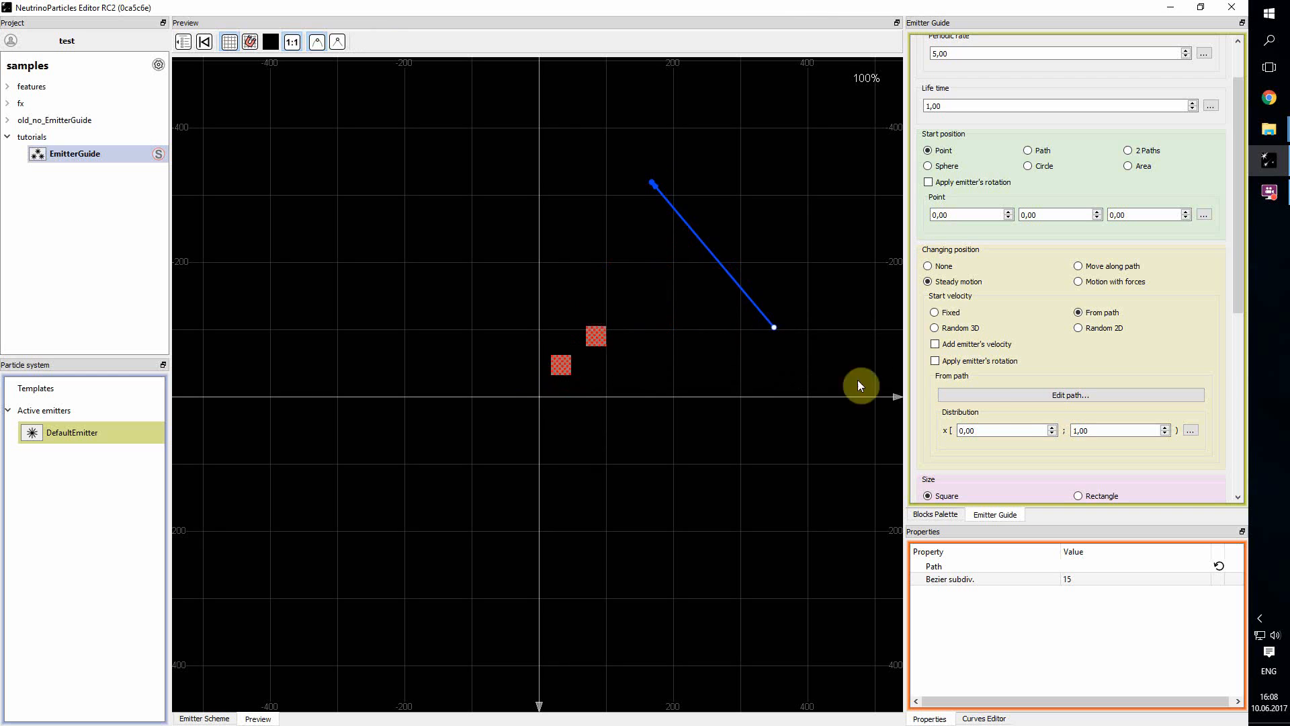
# Step: Change the path distribution to random on graph and bend its curve into an S shape, with handles at about (0.58, 0) and (0.42, 1)
pyautogui.click(1192, 431)
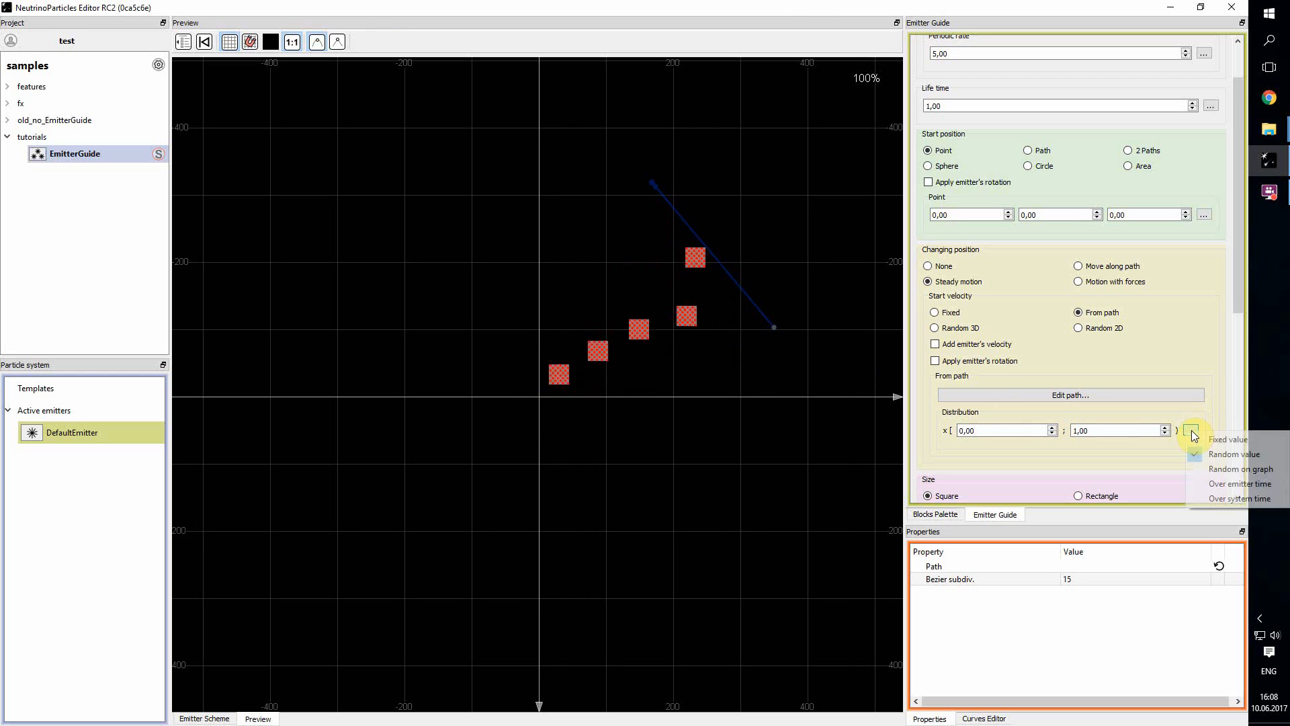
pyautogui.click(1250, 471)
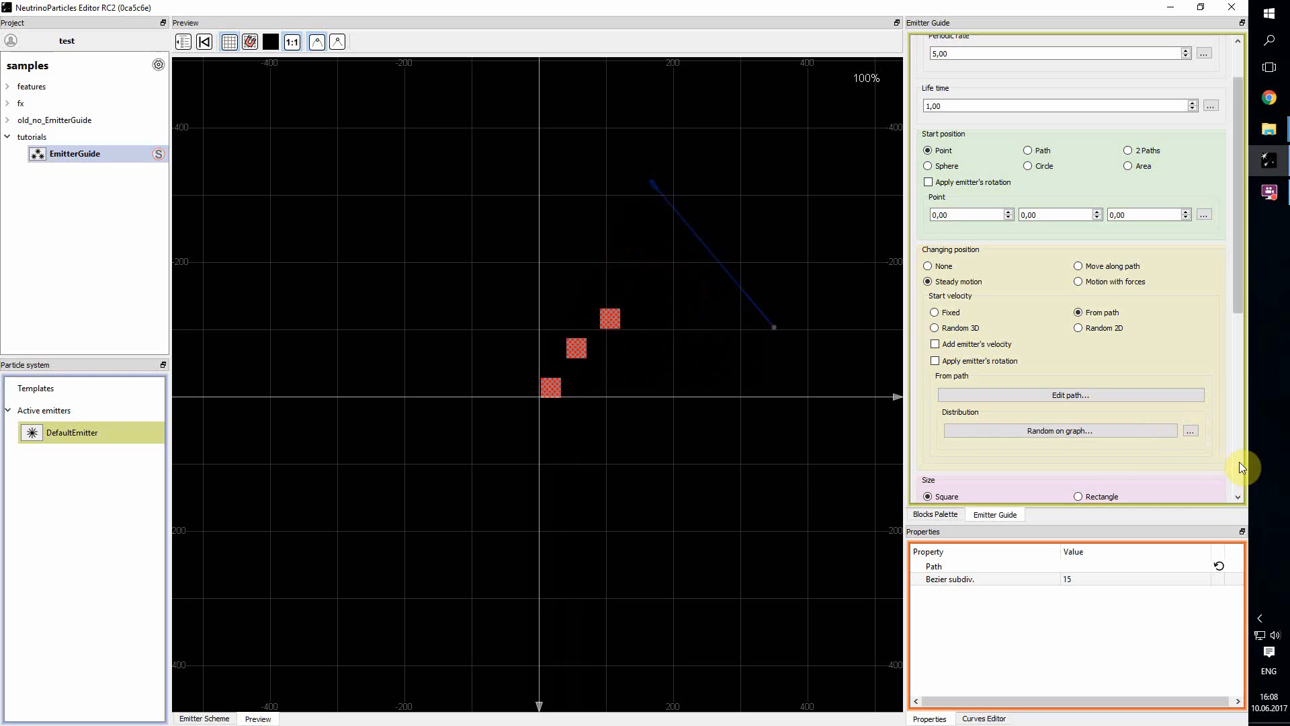
pyautogui.click(1086, 432)
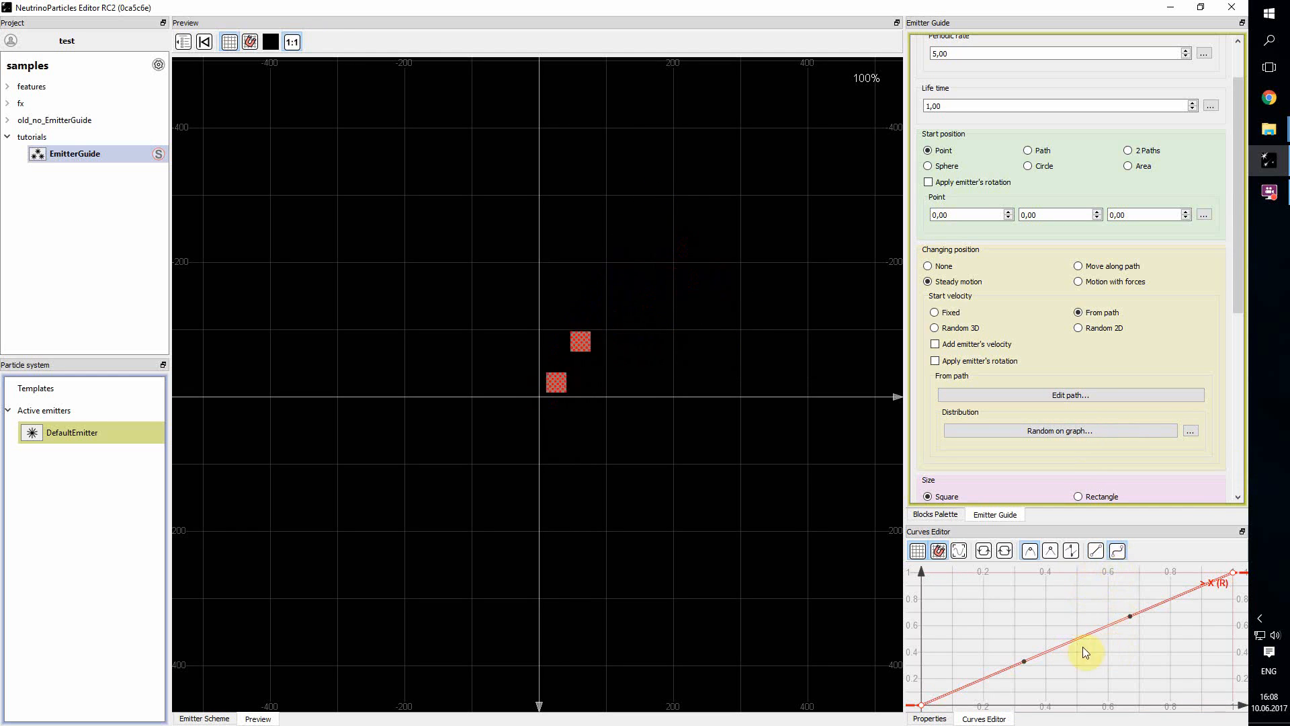
pyautogui.moveTo(1027, 670); pyautogui.dragTo(1049, 707)
pyautogui.moveTo(1132, 619); pyautogui.dragTo(1054, 573)
pyautogui.moveTo(1053, 706); pyautogui.dragTo(1090, 707)
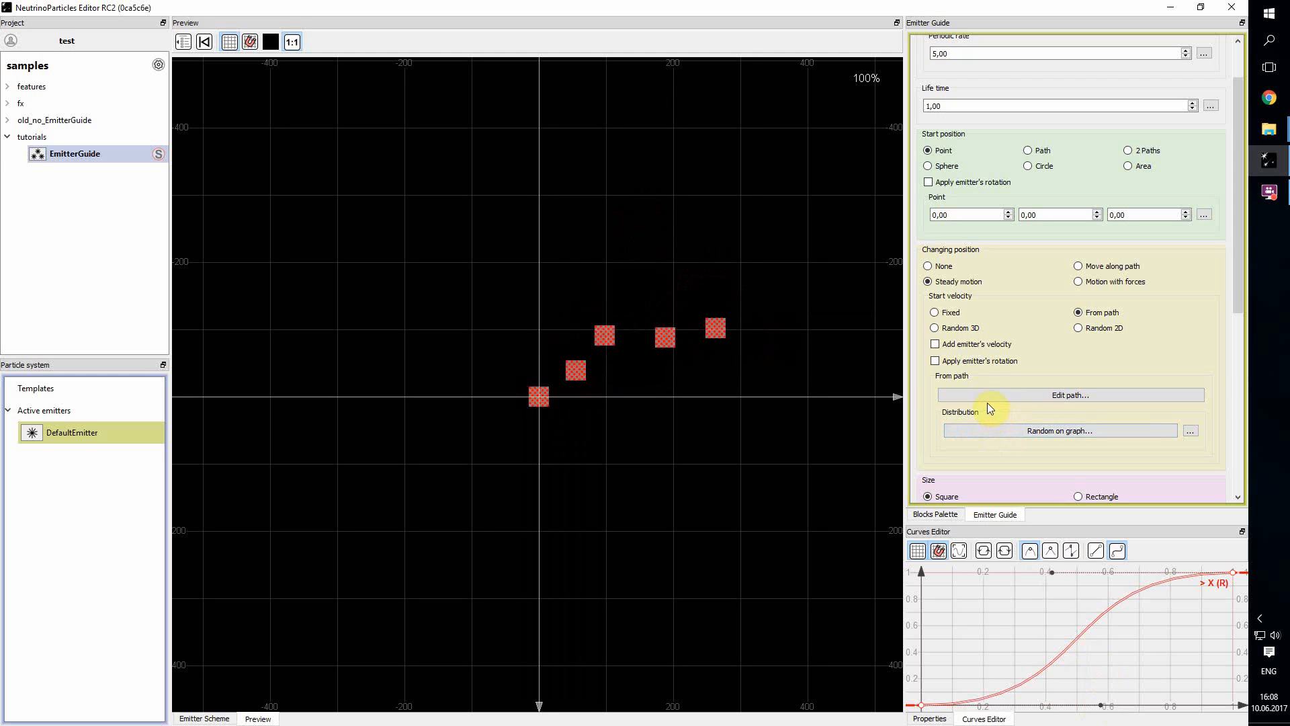
# Step: Set the emitter's periodic rate to 25 and the particles' start size to 10
pyautogui.moveTo(1237, 226); pyautogui.dragTo(1176, 147)
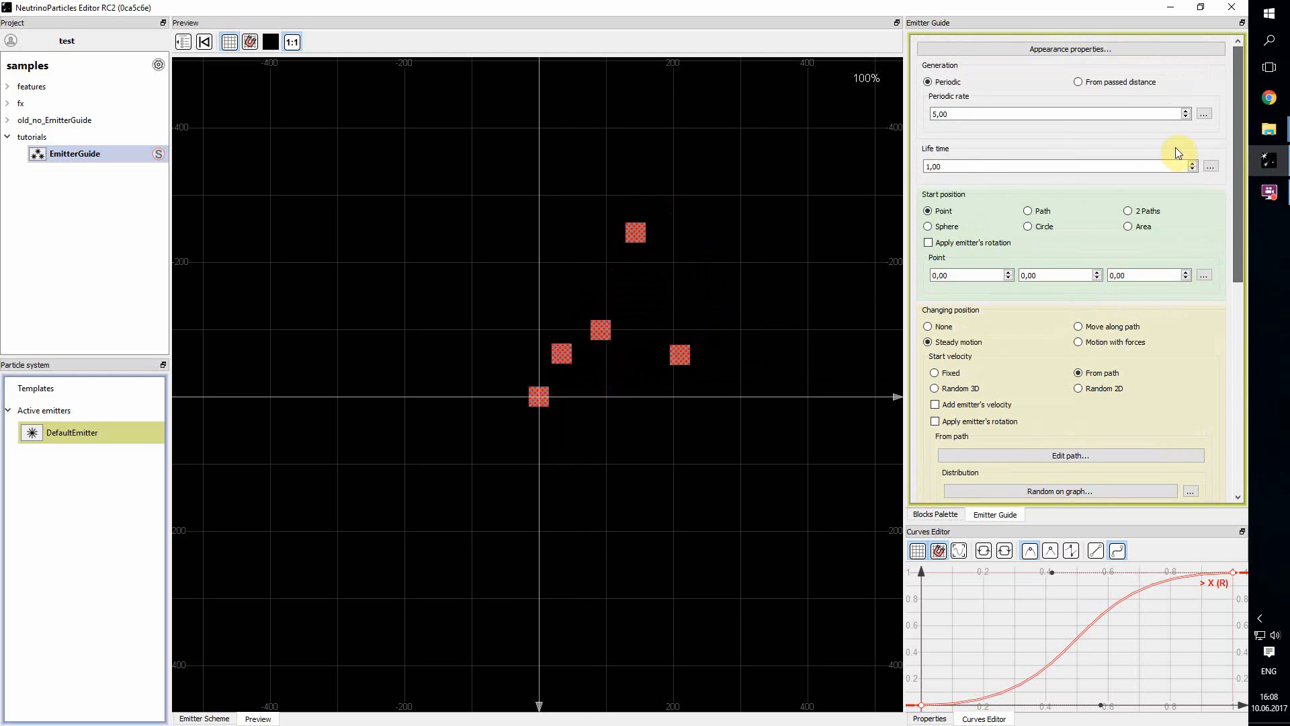
pyautogui.click(935, 114)
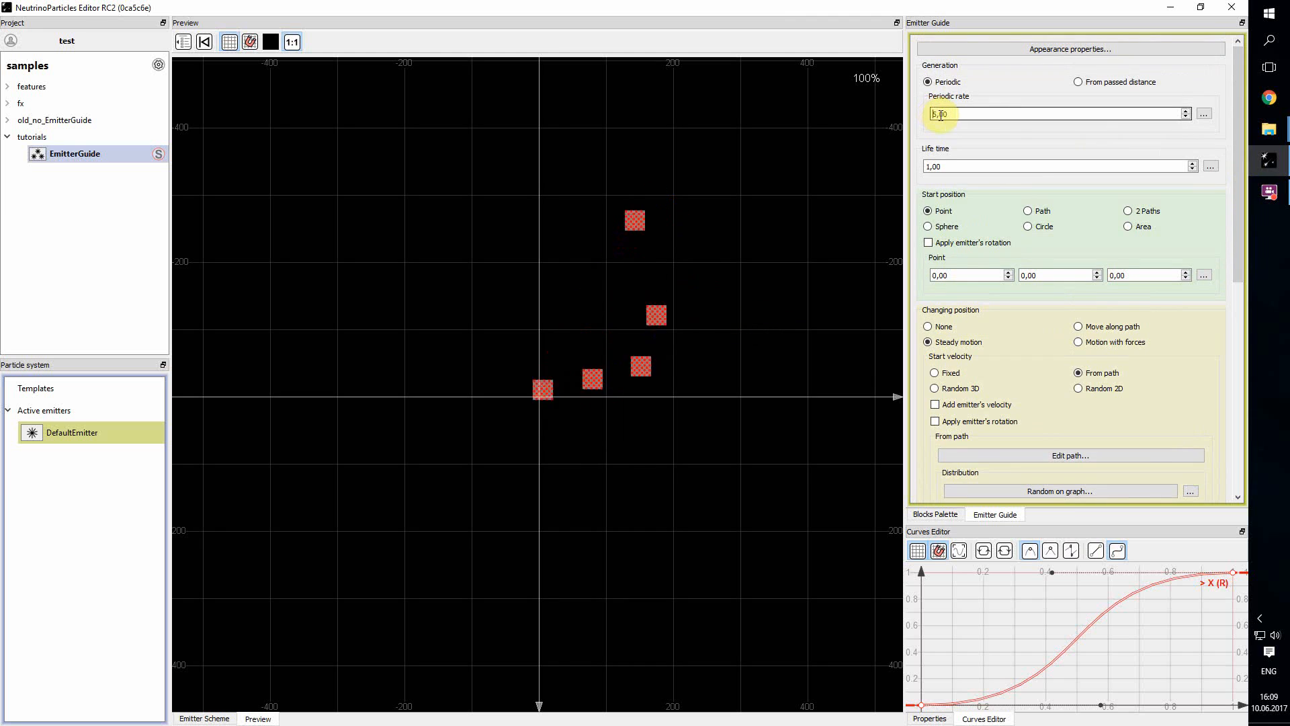
pyautogui.write('2')
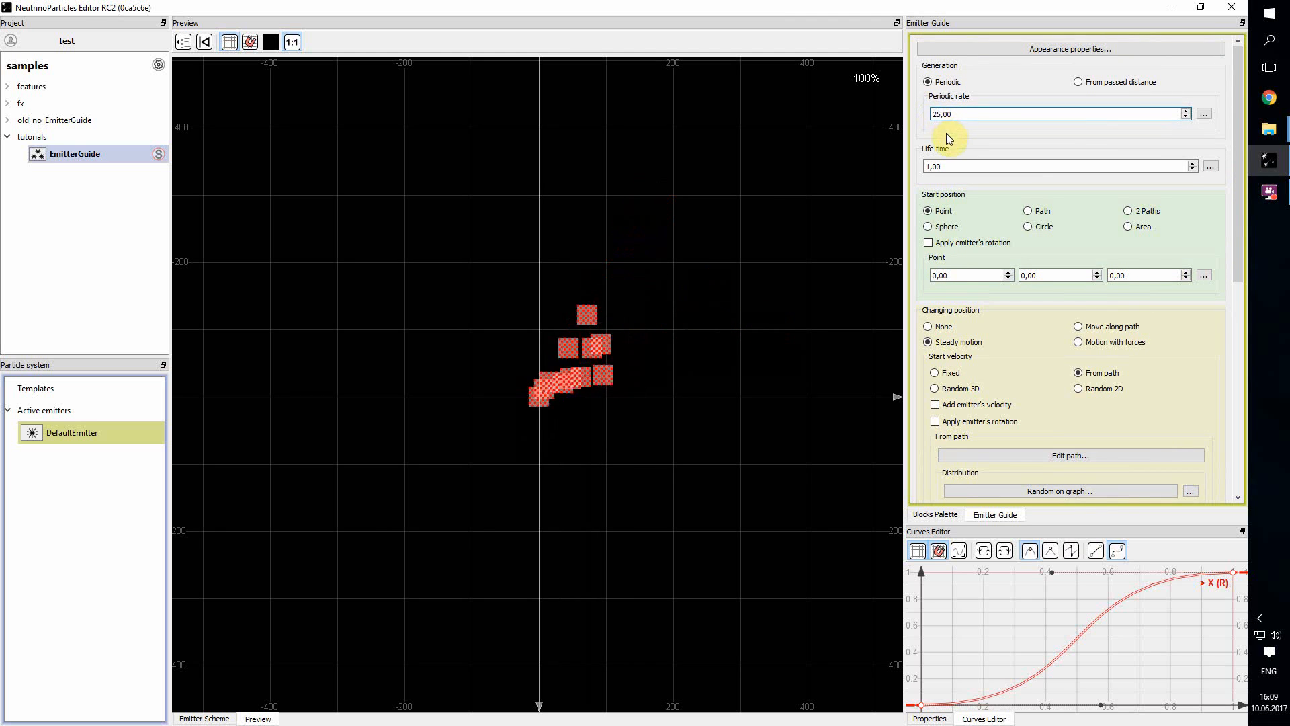
pyautogui.scroll(-5, 961, 292)
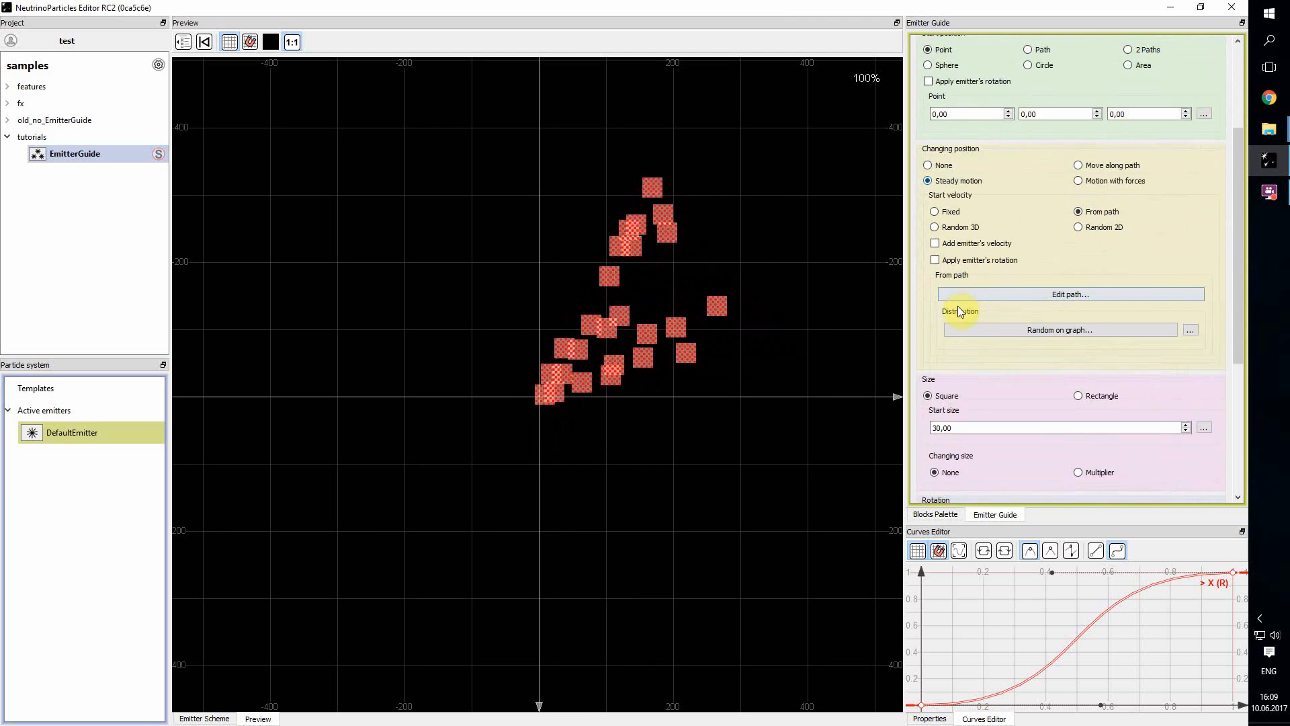
pyautogui.click(938, 387)
pyautogui.press('BackSpace')
pyautogui.write('1')
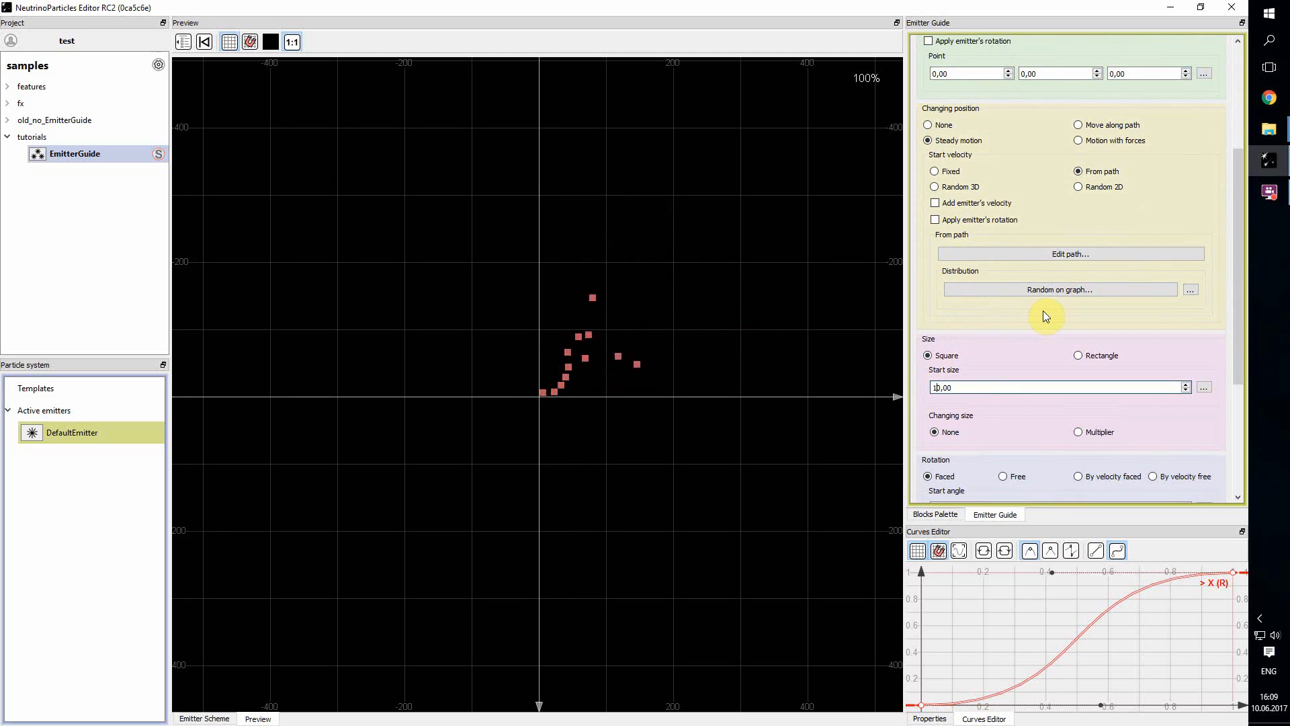
pyautogui.scroll(5, 1033, 301)
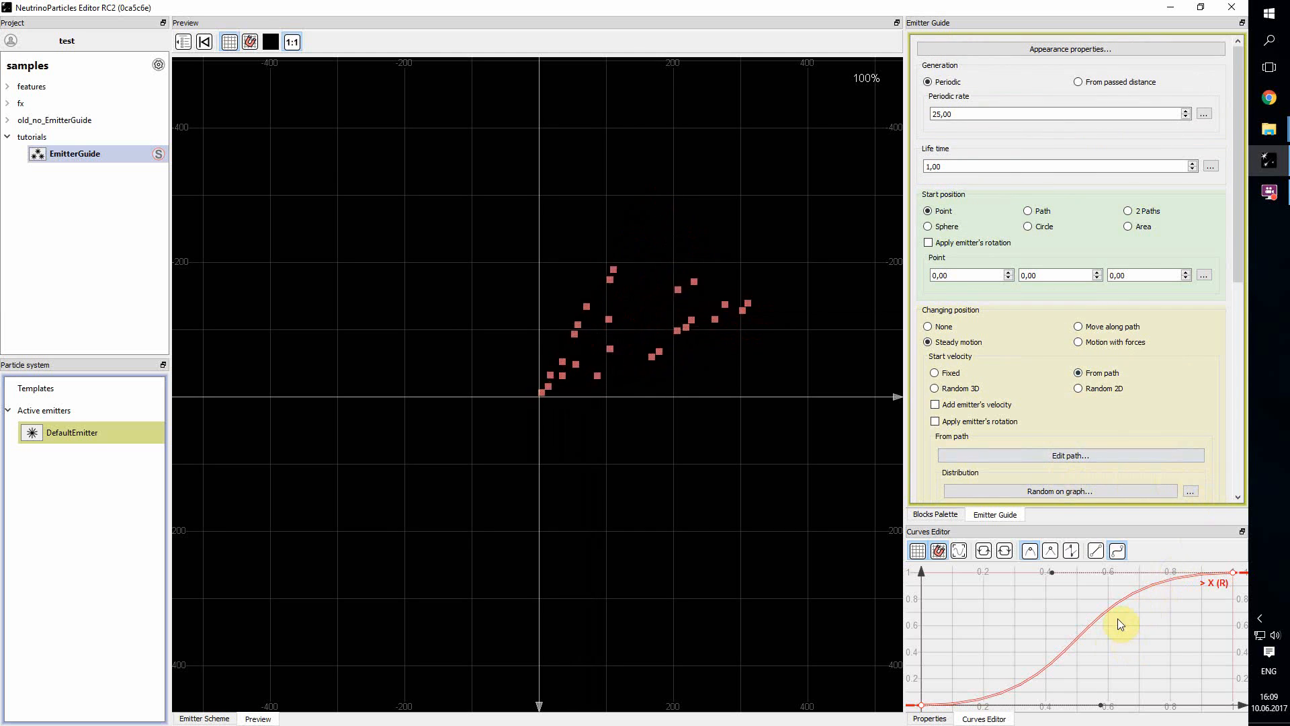
# Step: Review the distribution curve and display the velocity path over the emitted particles
pyautogui.scroll(-1, 1236, 278)
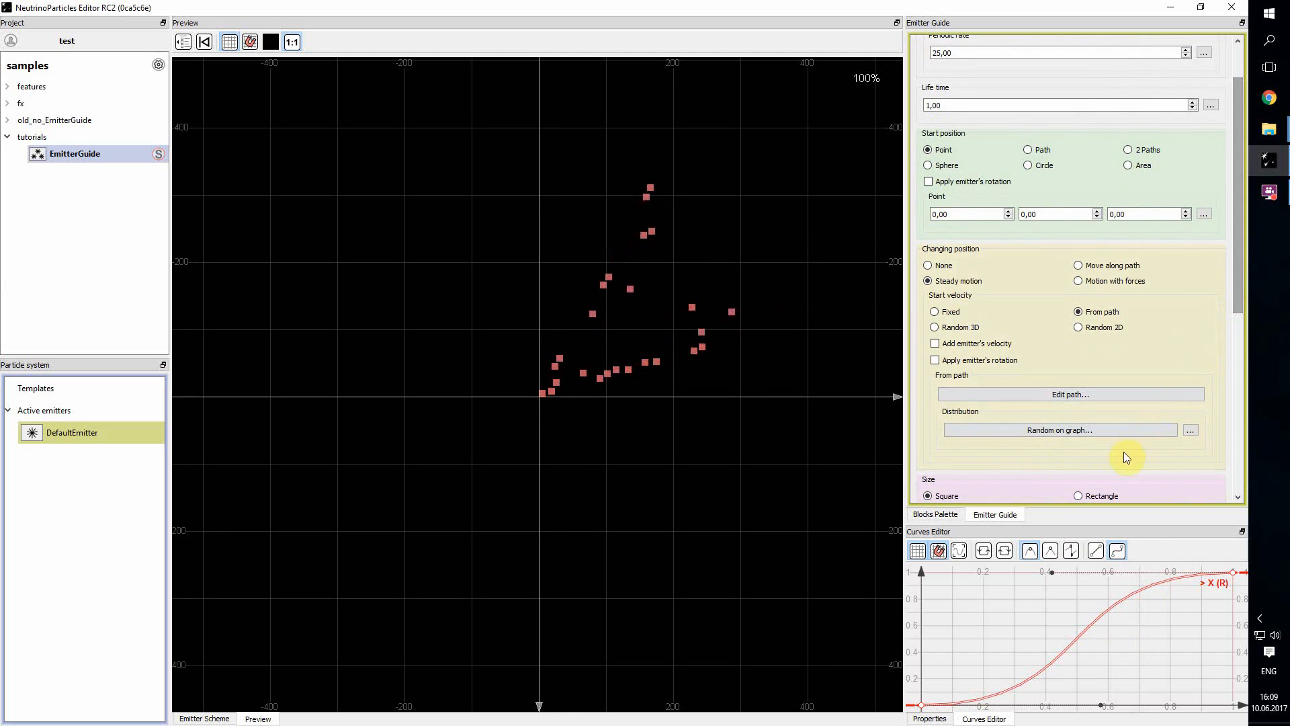
pyautogui.click(1110, 433)
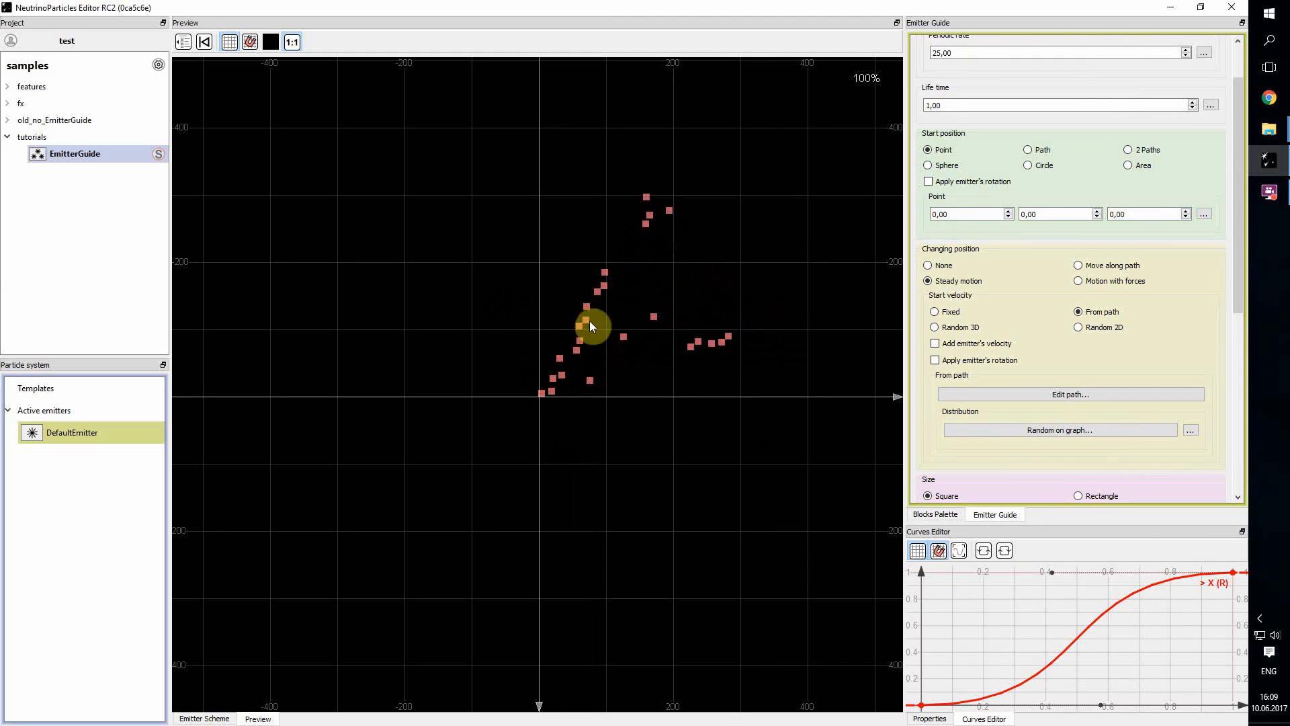
pyautogui.click(1086, 396)
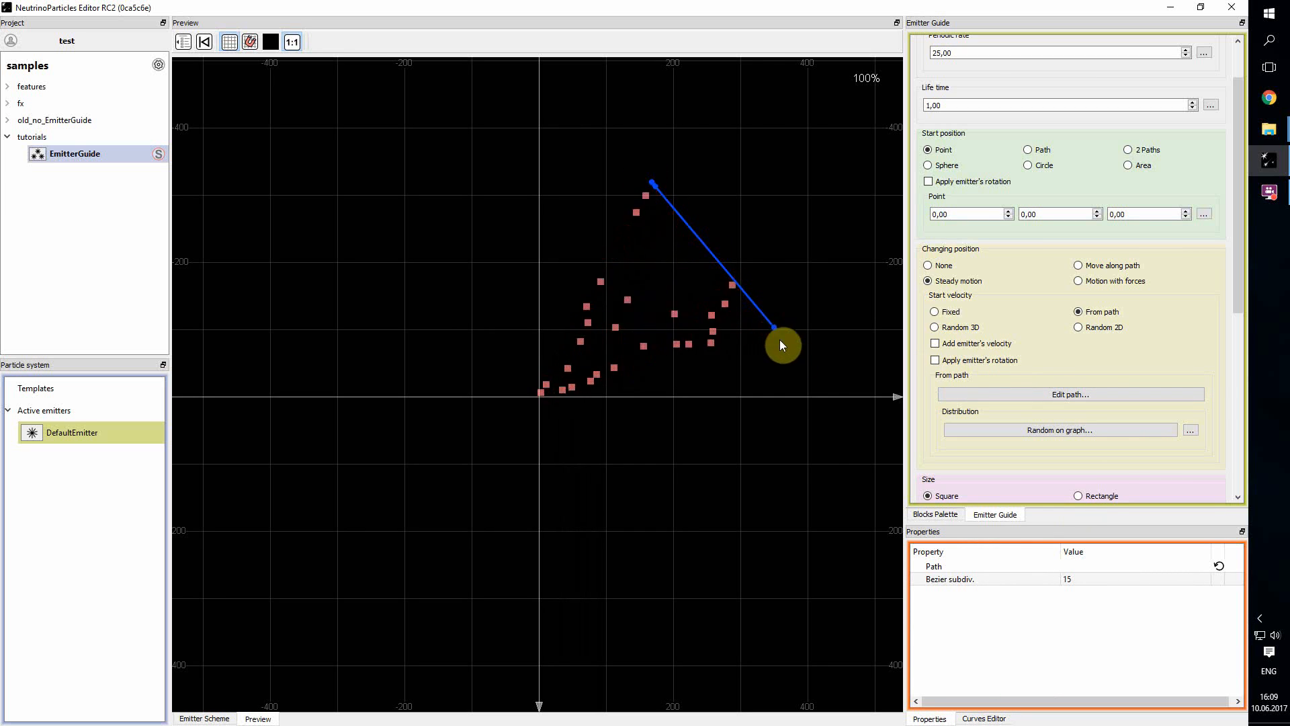
# Step: Flatten the middle of the distribution curve by moving its handles to about (0.11, 0.82) and (0.88, 0.17)
pyautogui.click(1059, 430)
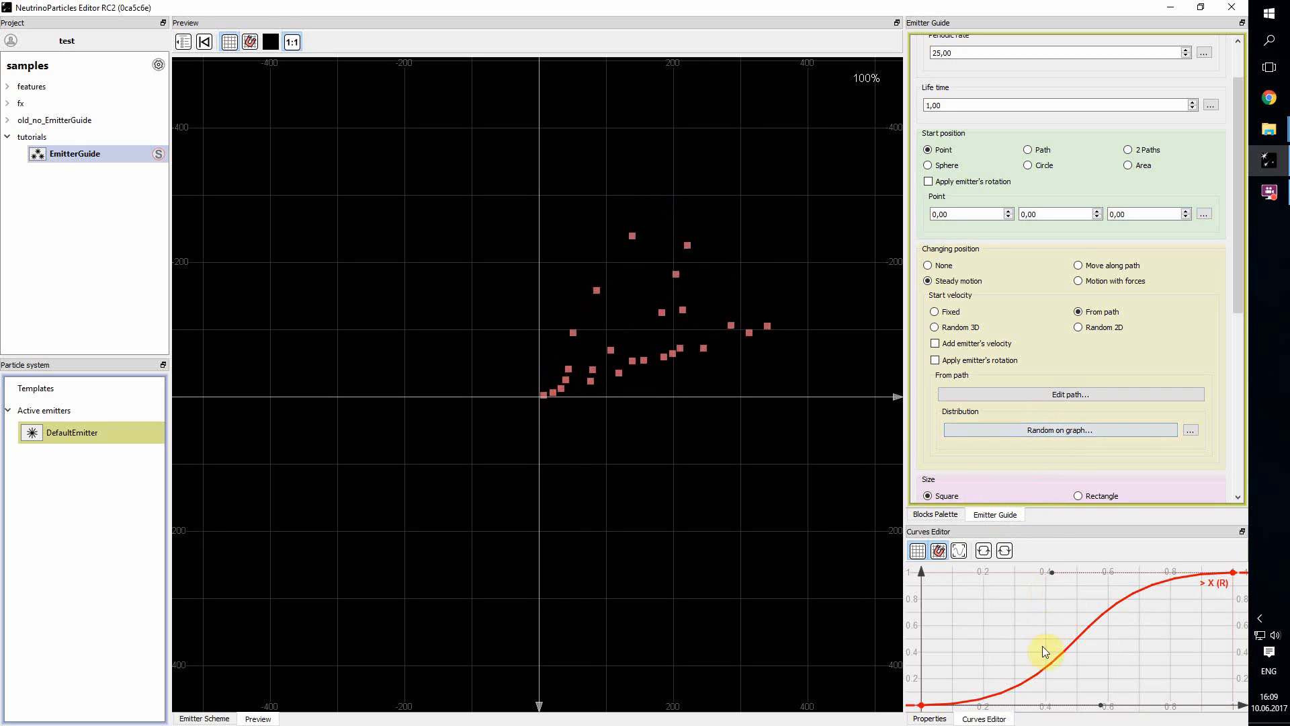
pyautogui.moveTo(1101, 707); pyautogui.dragTo(956, 597)
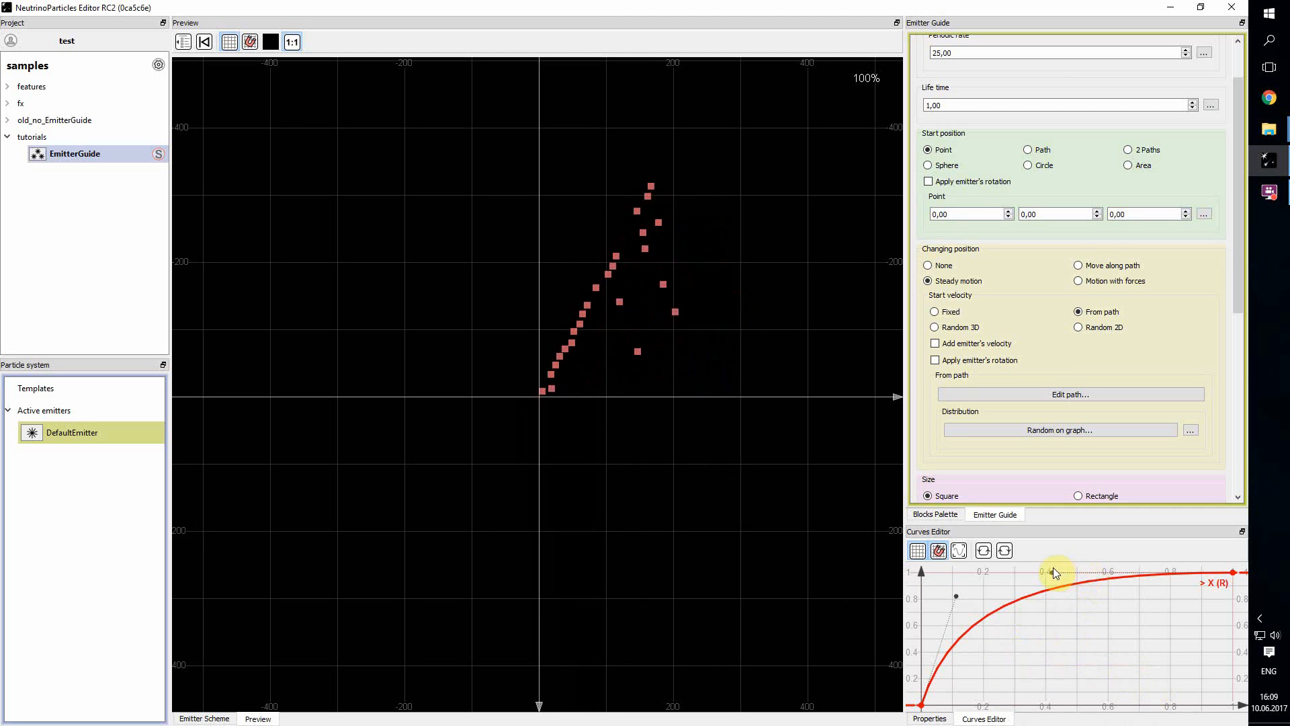
pyautogui.moveTo(1054, 572); pyautogui.dragTo(1197, 686)
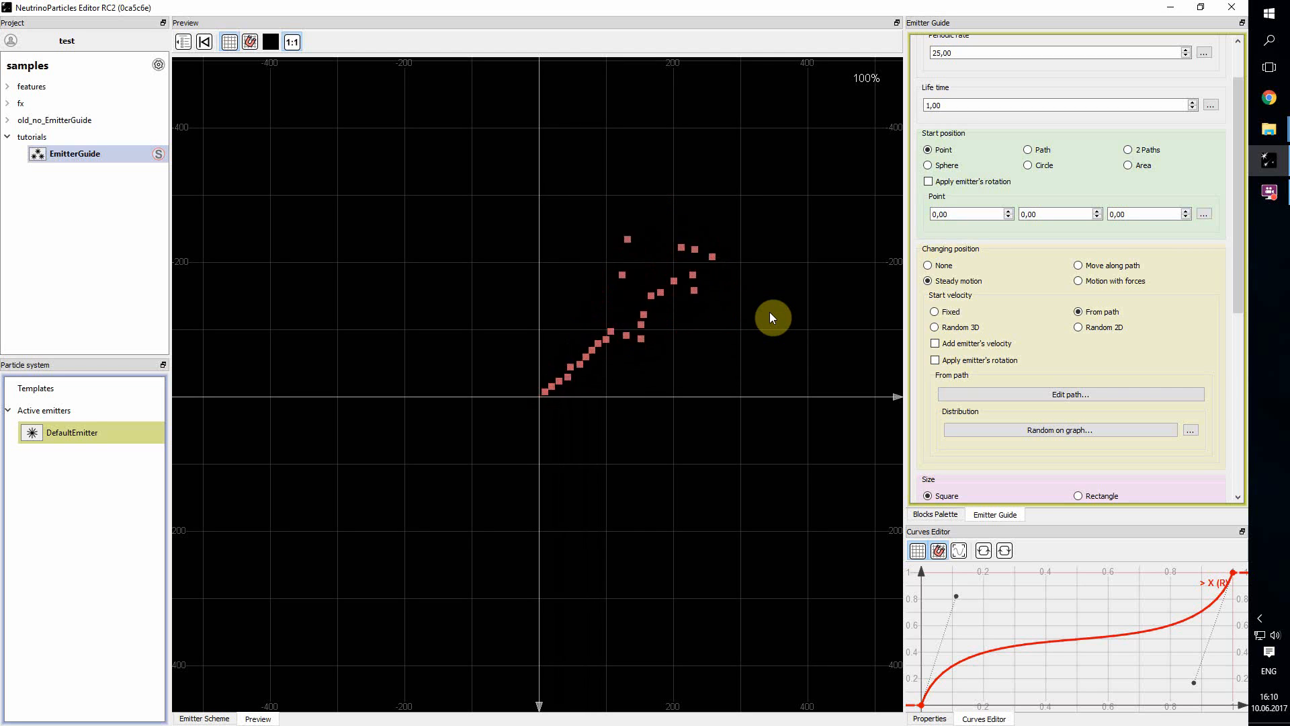
# Step: Change the path distribution to over emitter time and extend its curve with a point at time 2 and value 0
pyautogui.click(1191, 429)
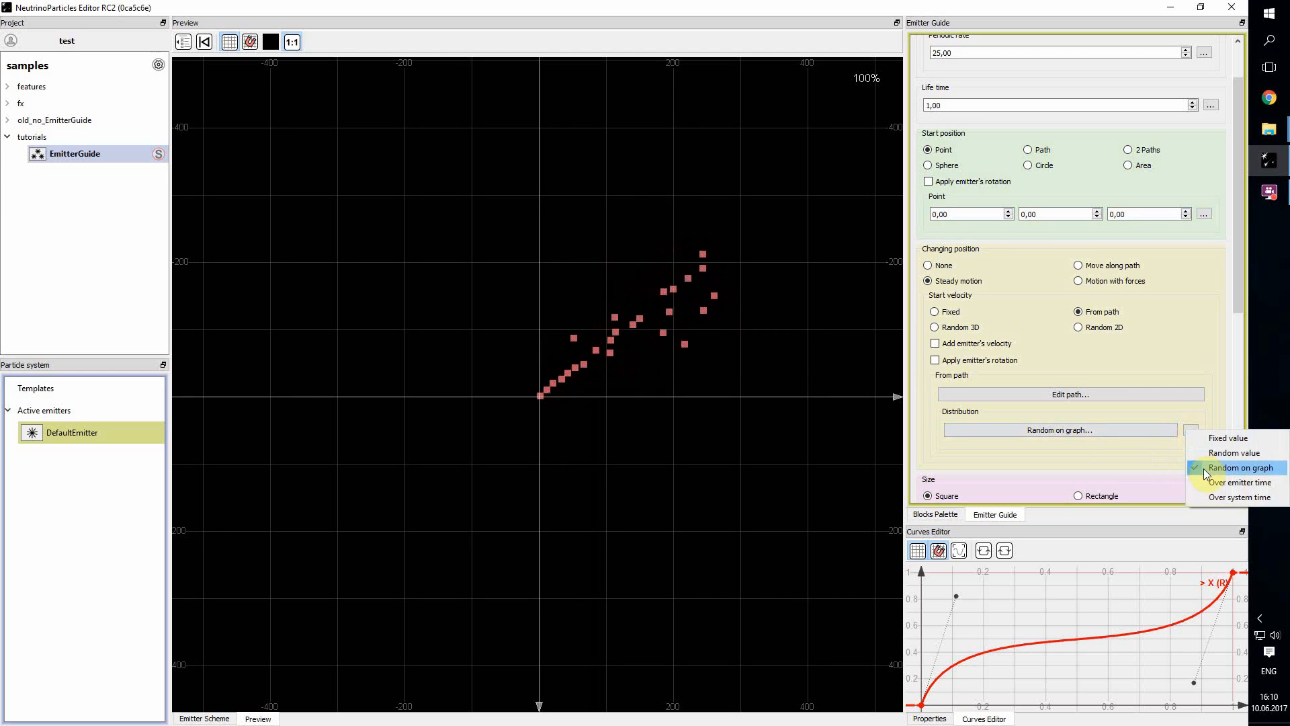
pyautogui.click(1240, 482)
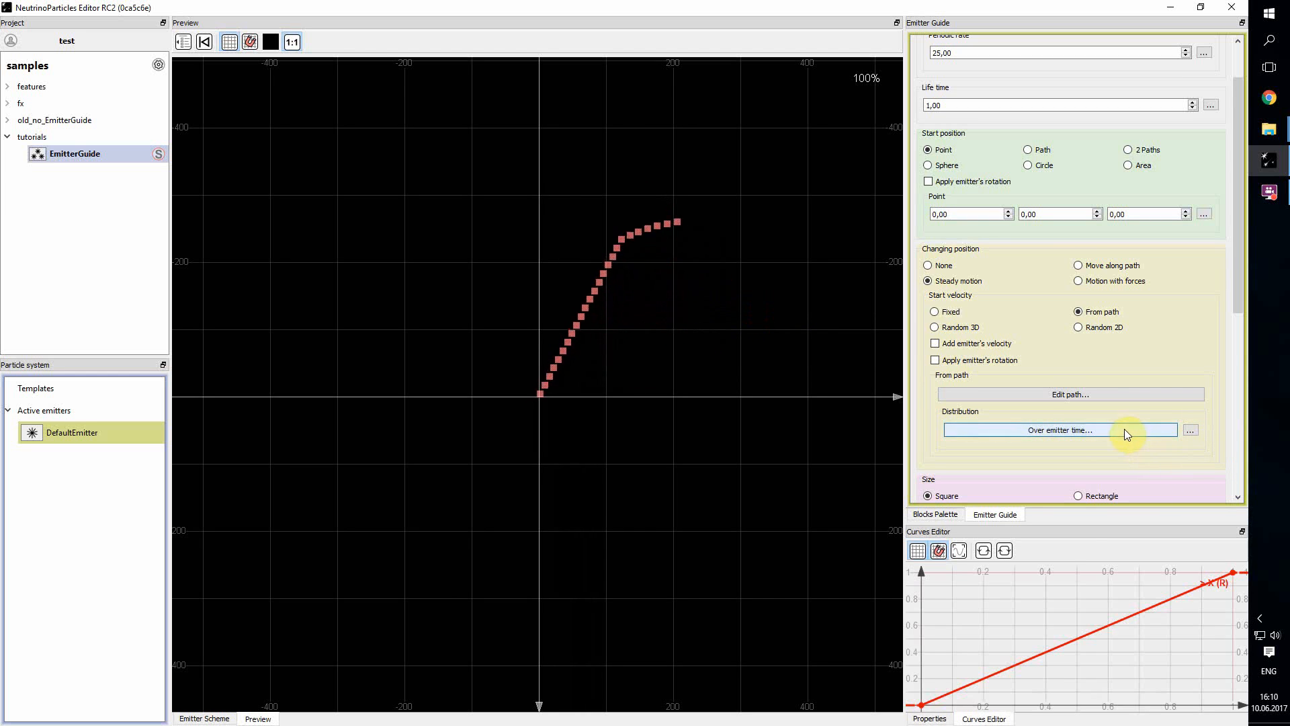
pyautogui.scroll(-5, 1110, 634)
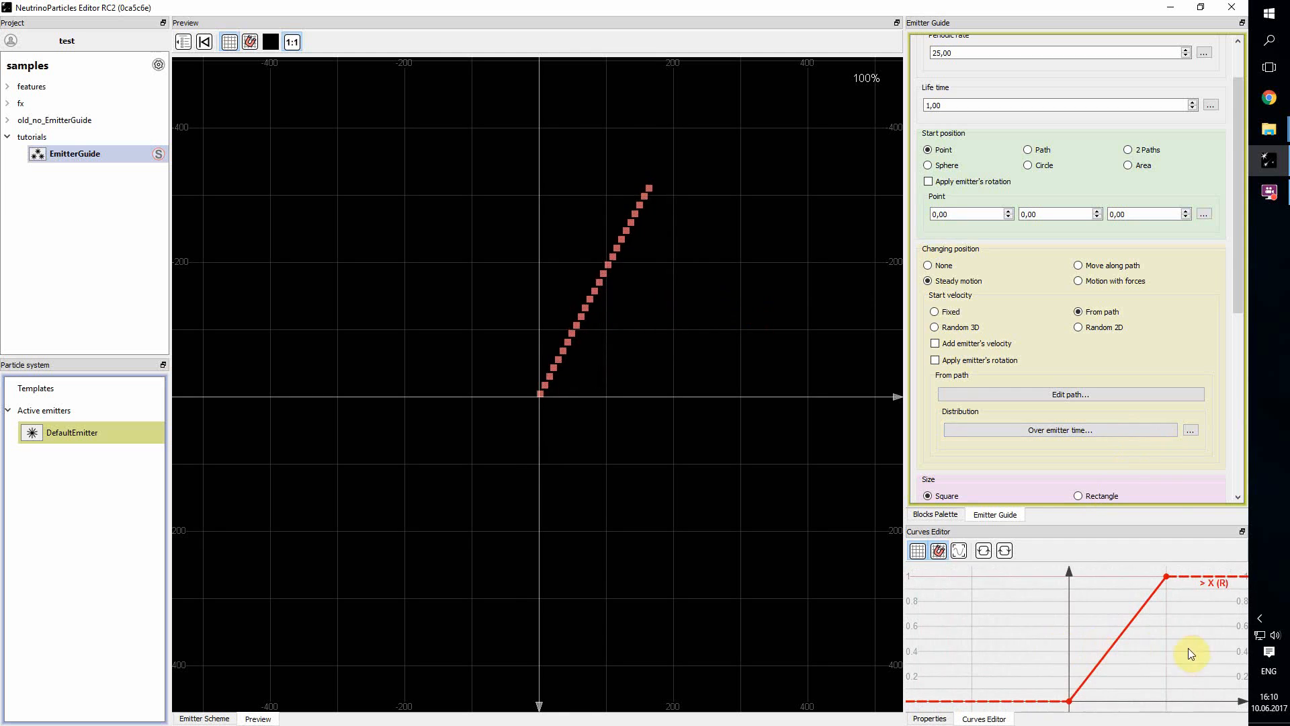
pyautogui.scroll(-3, 1105, 648)
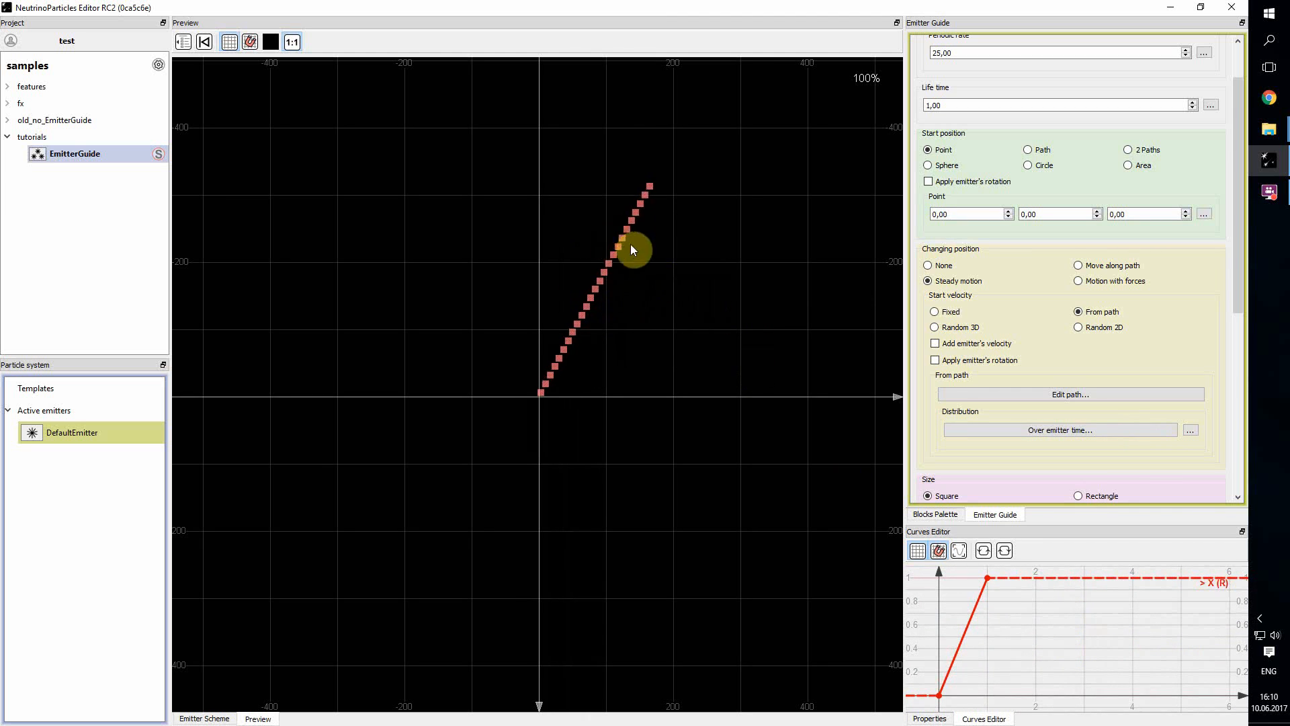
pyautogui.click(990, 584)
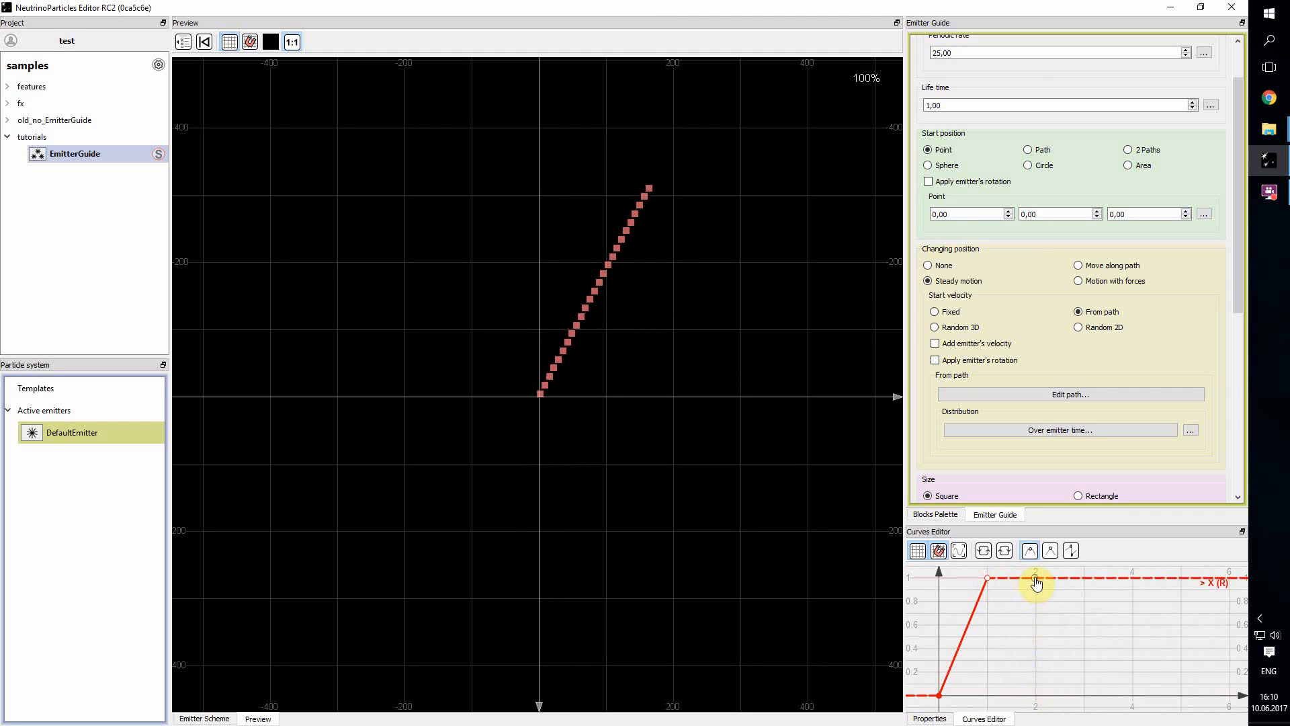
pyautogui.moveTo(1037, 582); pyautogui.dragTo(1035, 692)
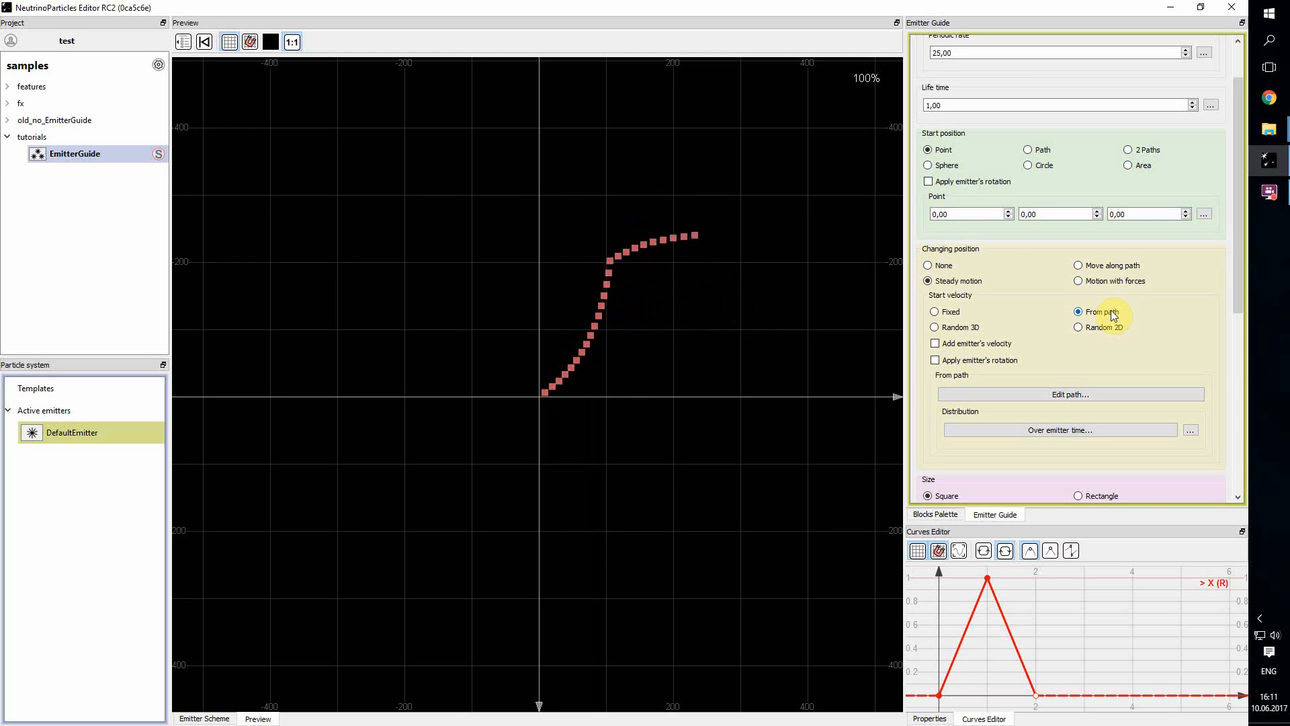
# Step: Switch the start velocity to random 3D and give its length a random value between 0 and 350
pyautogui.click(948, 328)
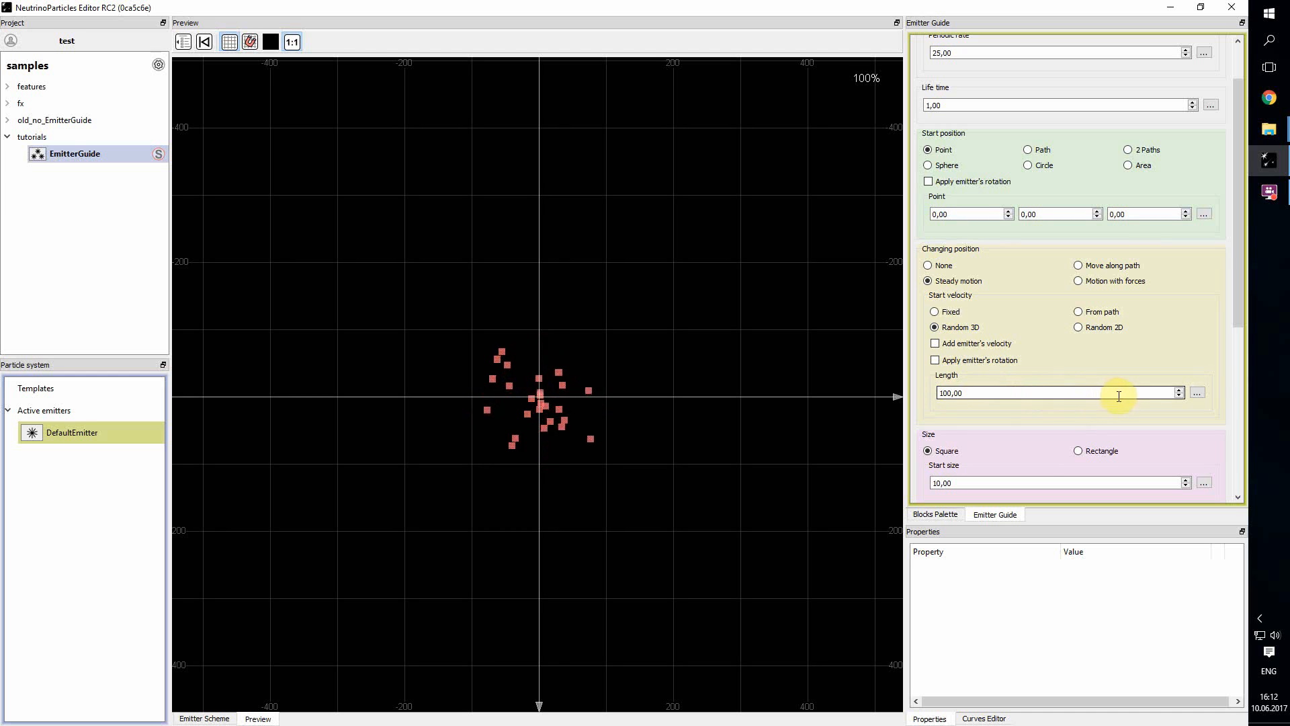
pyautogui.click(1198, 393)
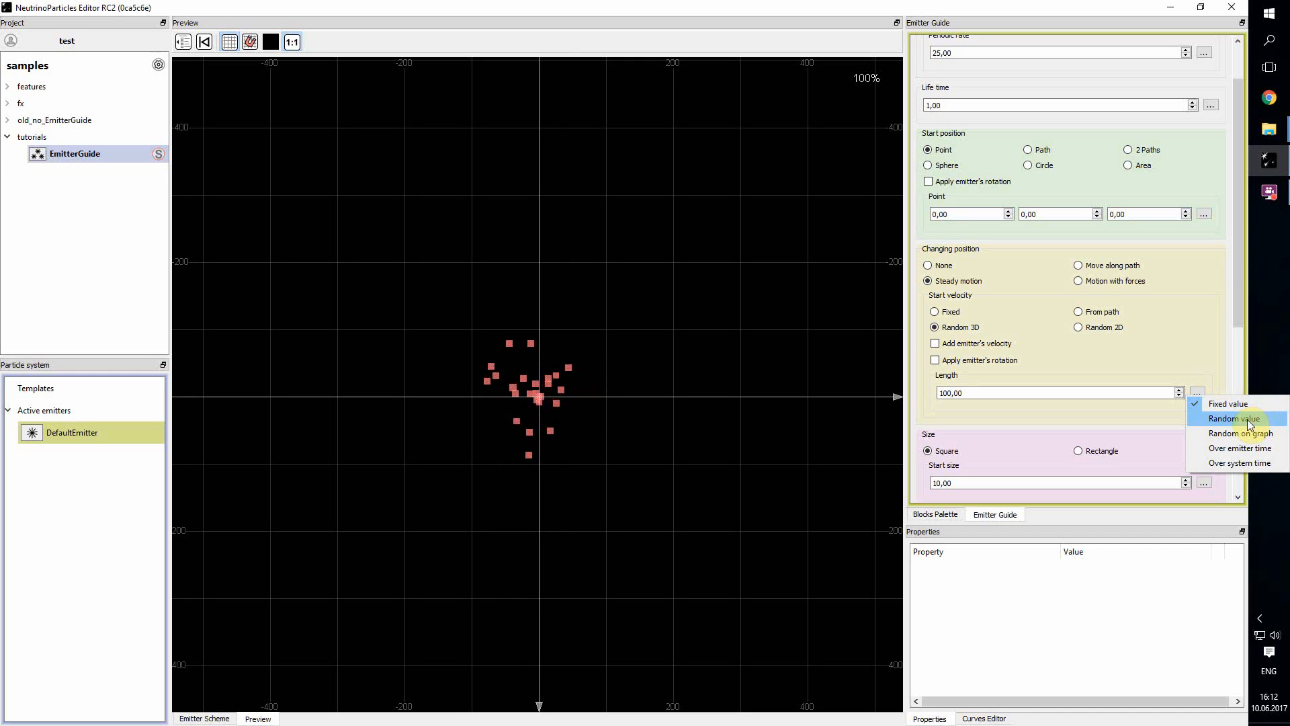
pyautogui.click(1225, 418)
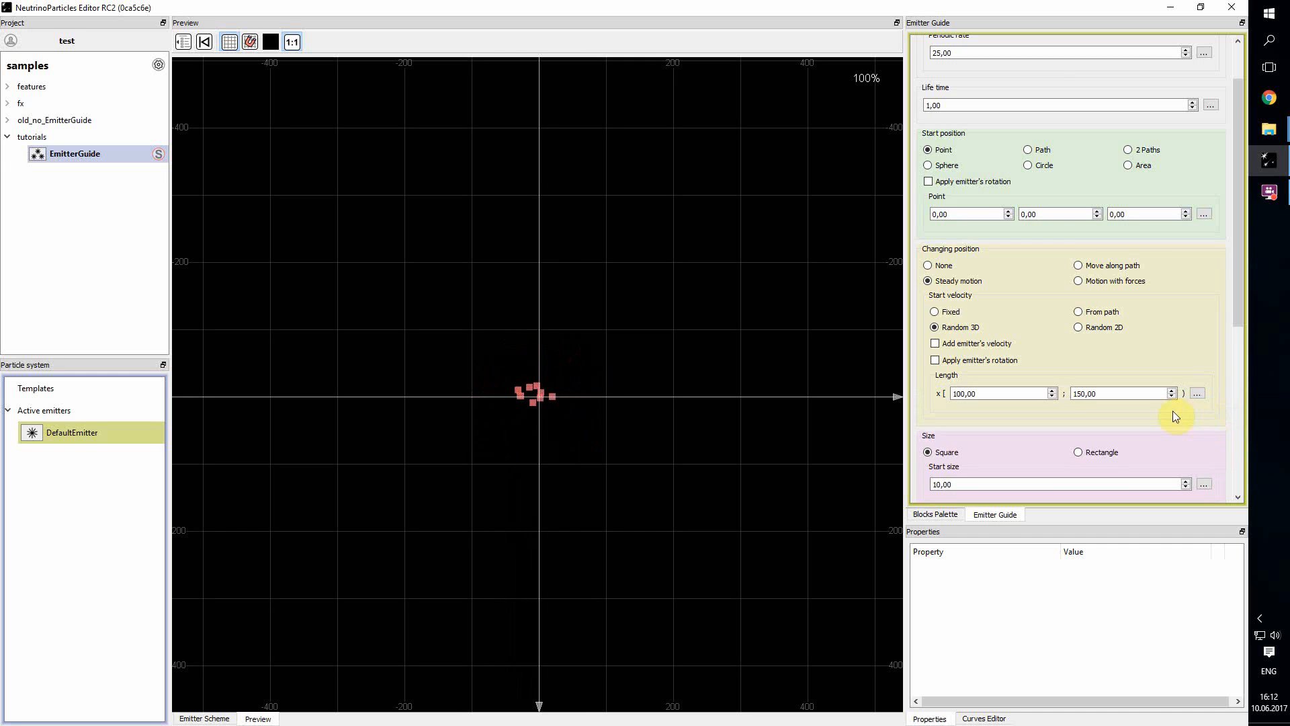
pyautogui.click(966, 394)
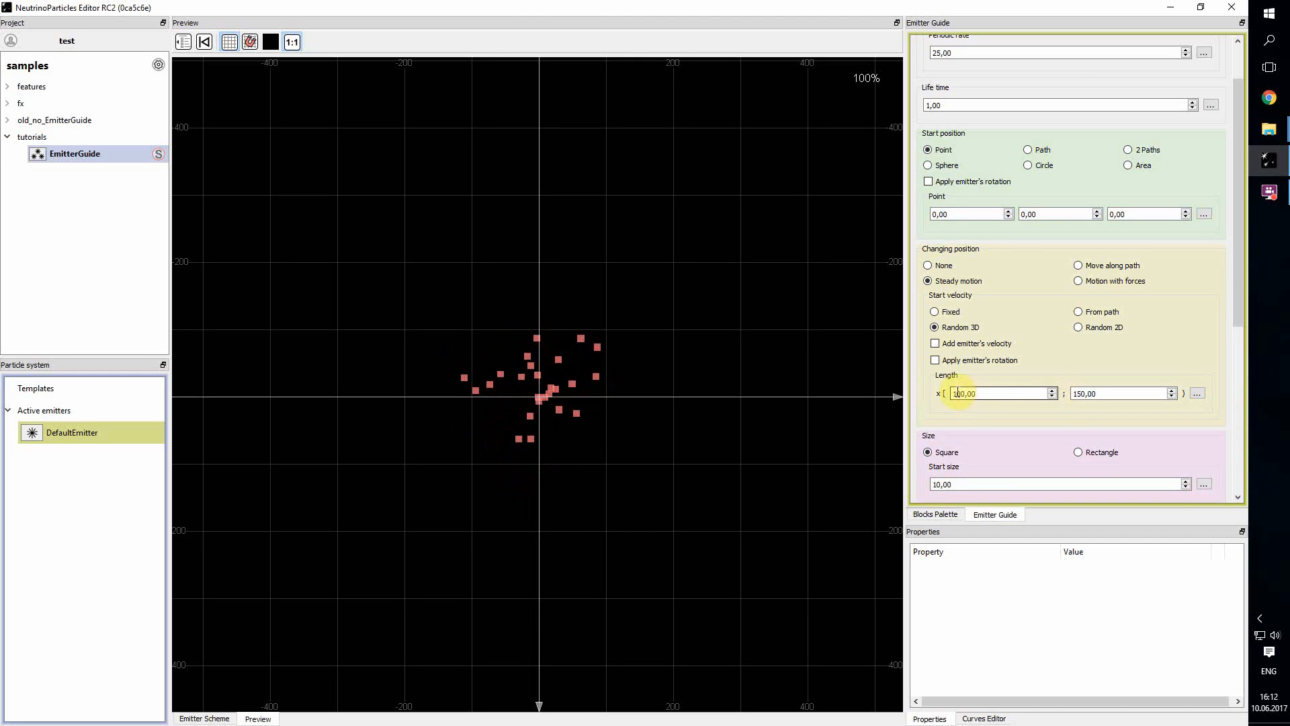
pyautogui.press('BackSpace')
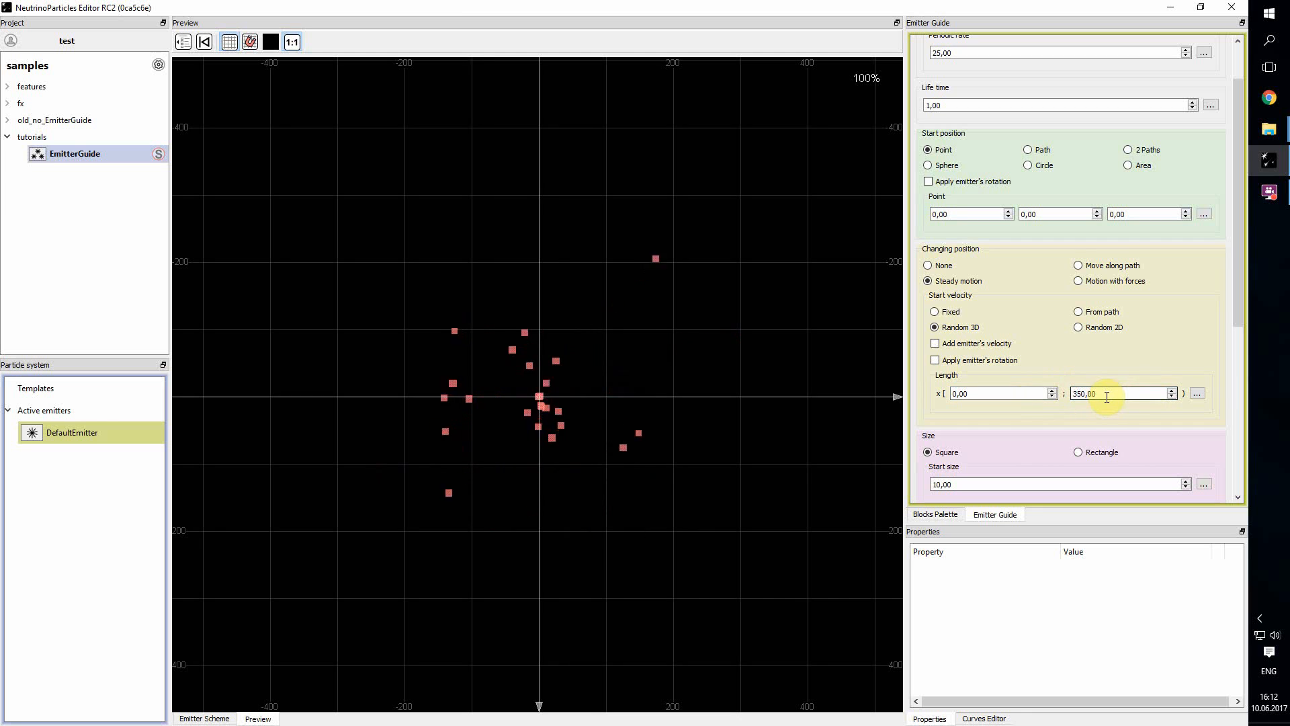
# Step: Change the random 3D velocity length to random on graph and open its curve for editing
pyautogui.click(1198, 395)
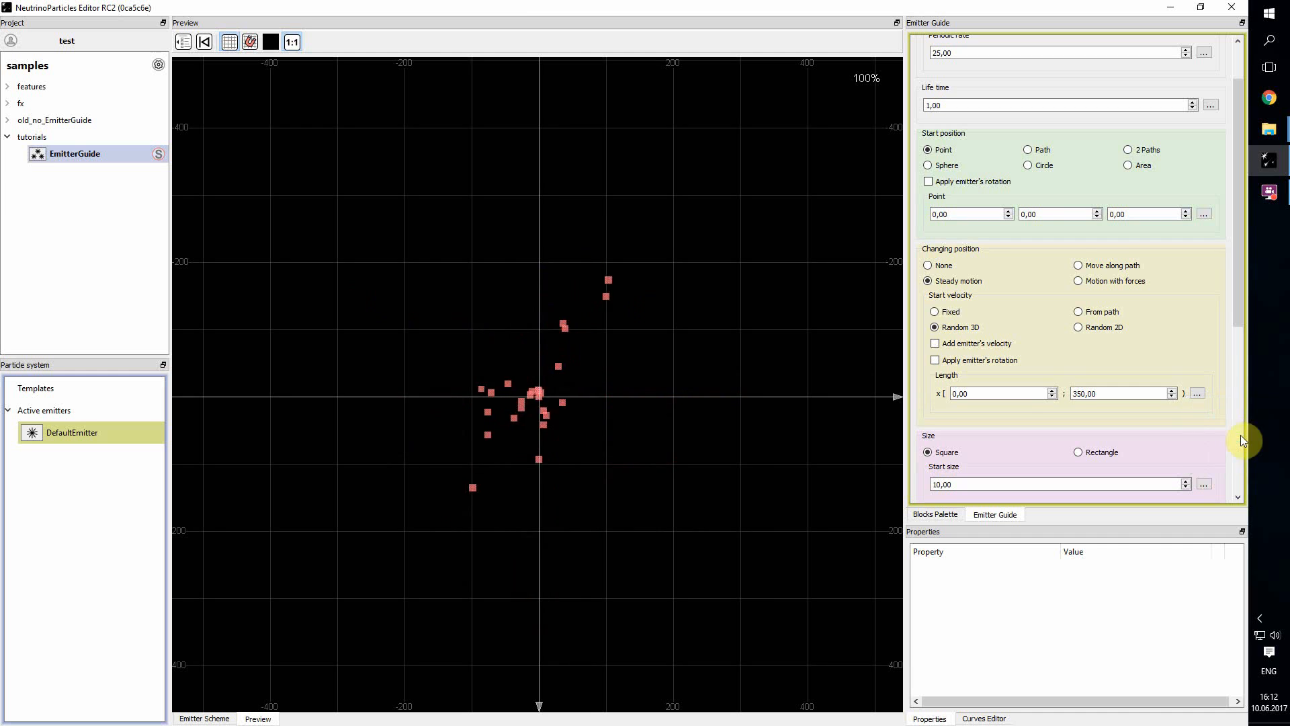
pyautogui.click(1240, 435)
pyautogui.click(1033, 395)
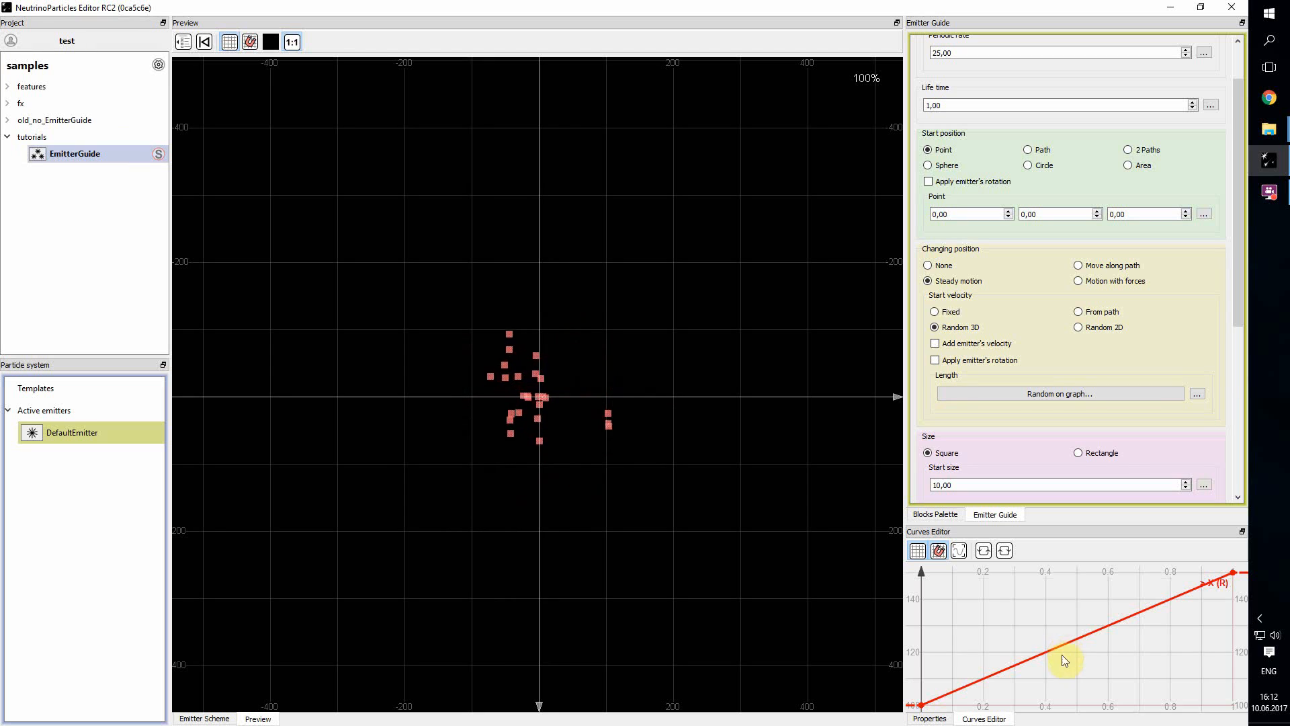
pyautogui.moveTo(1062, 650)
pyautogui.mouseDown()
pyautogui.moveTo(1062, 680)
pyautogui.moveTo(1051, 635)
pyautogui.moveTo(1039, 695)
pyautogui.moveTo(1043, 655)
pyautogui.mouseUp()
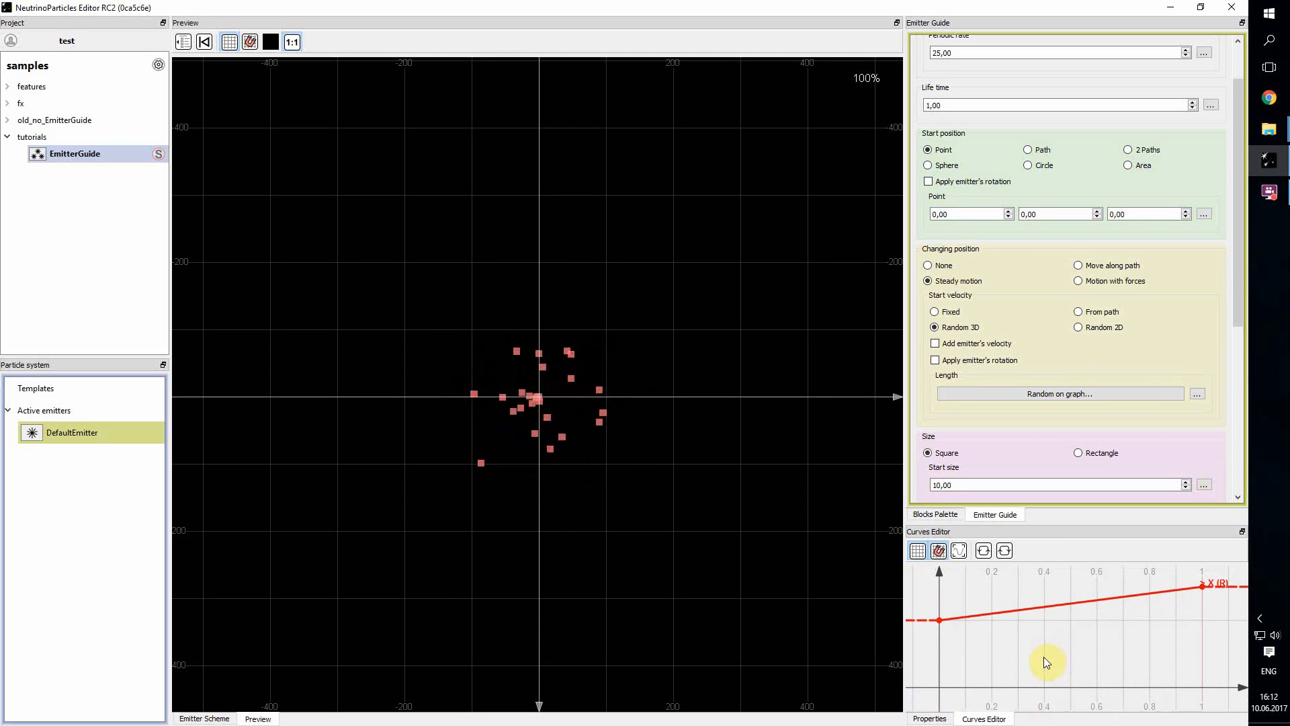
# Step: Lower the velocity length curve's start point to zero and bend the curve downward with its handles at about 0.38 and 0.82 horizontally
pyautogui.moveTo(942, 625); pyautogui.dragTo(942, 683)
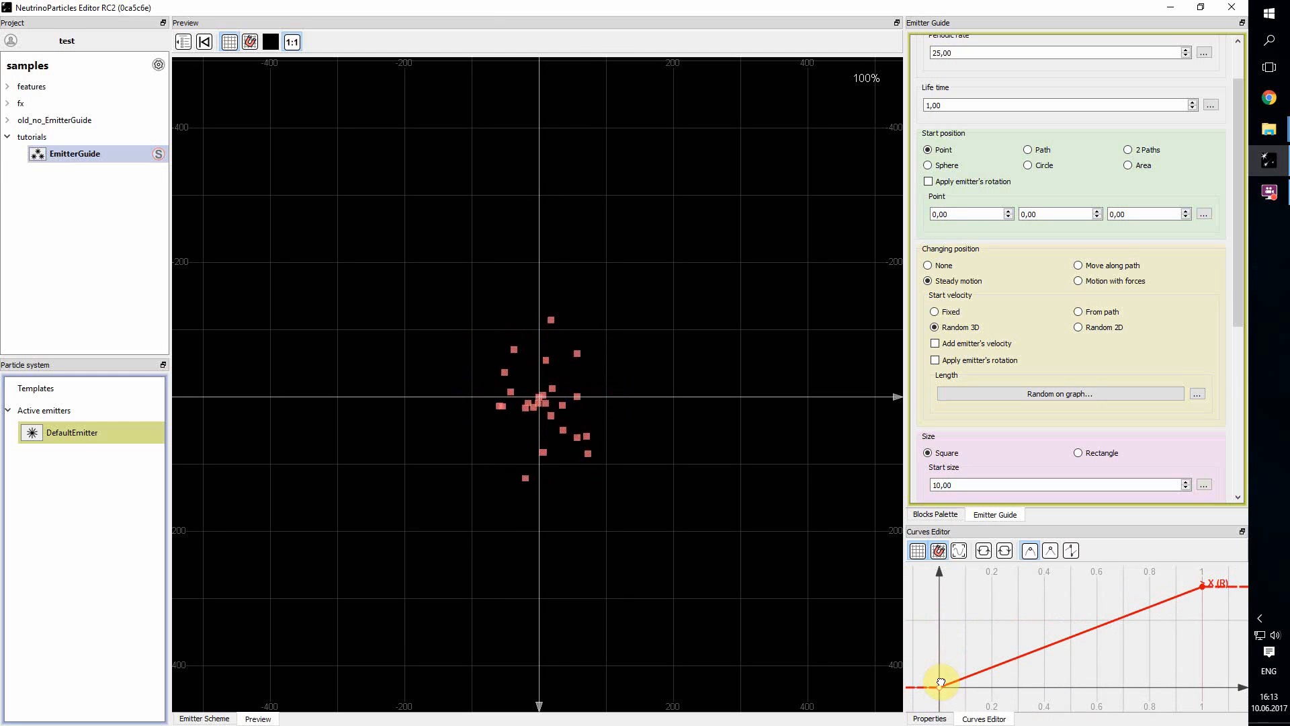
pyautogui.click(1061, 649)
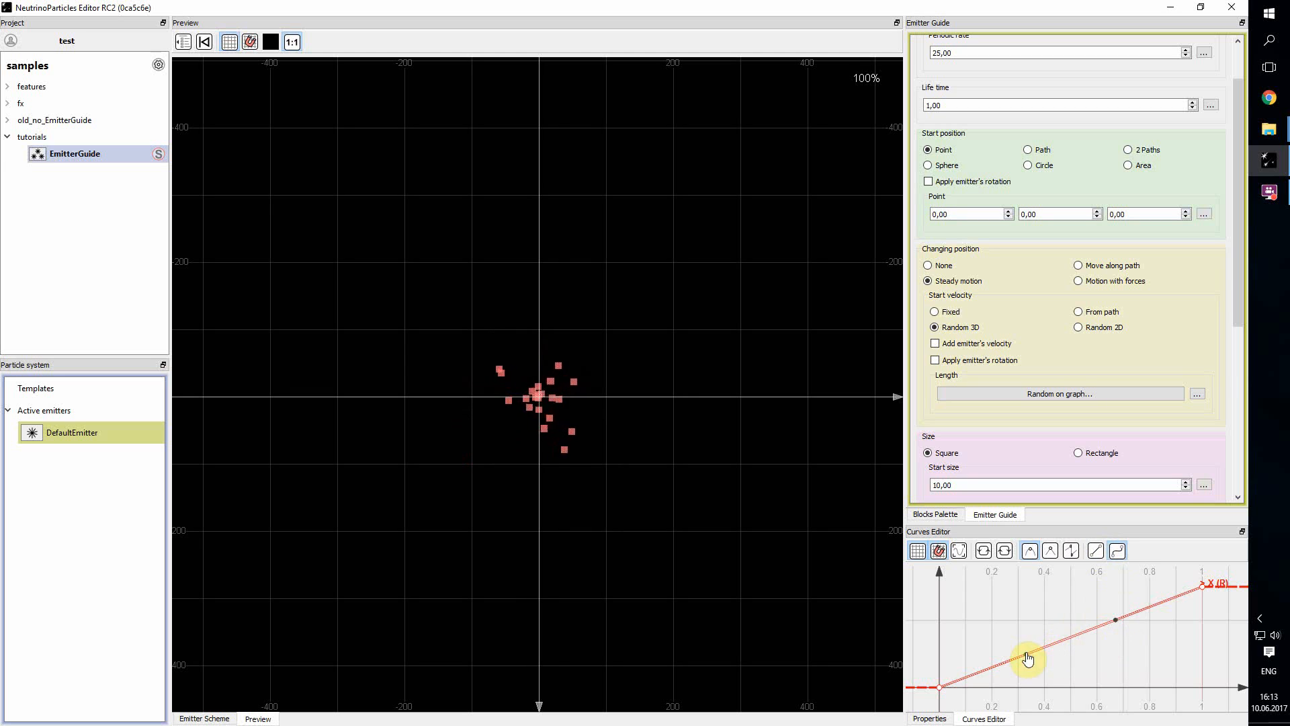
pyautogui.moveTo(1028, 659); pyautogui.dragTo(1040, 686)
pyautogui.moveTo(1116, 625); pyautogui.dragTo(1155, 651)
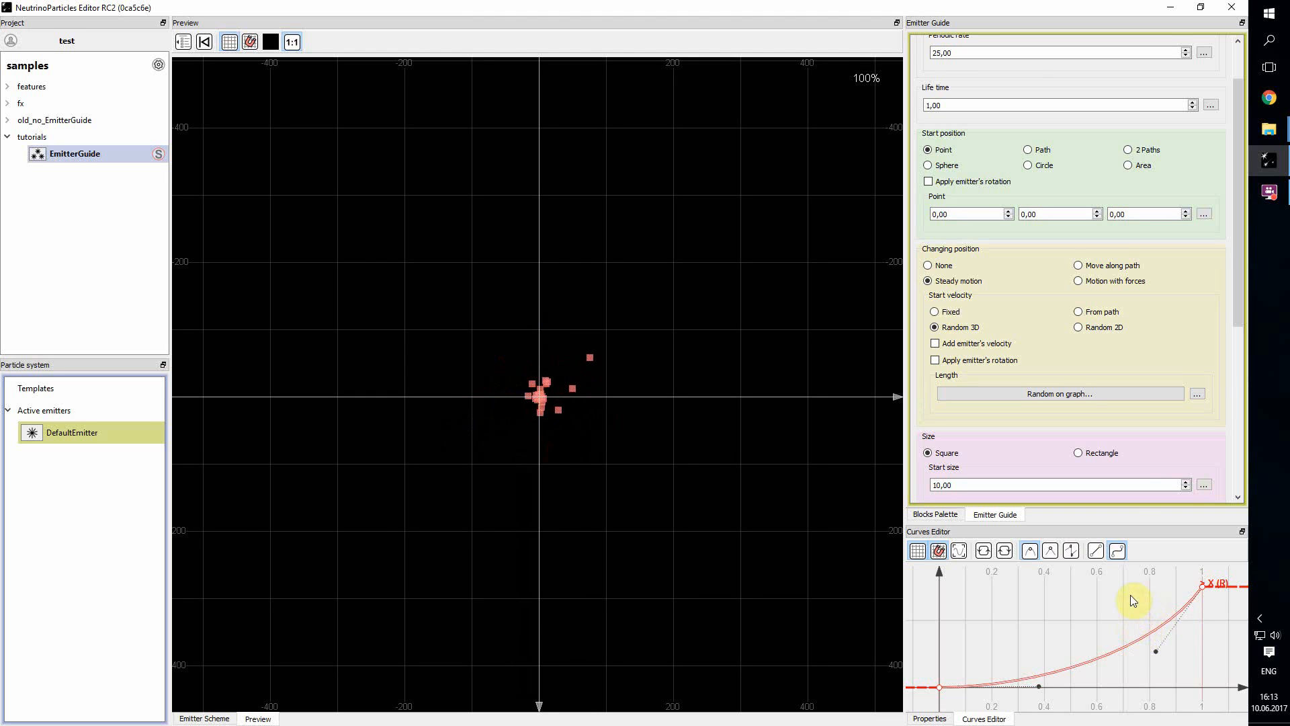
# Step: Switch the start velocity to random 2D and review the value types offered for its length
pyautogui.click(1198, 394)
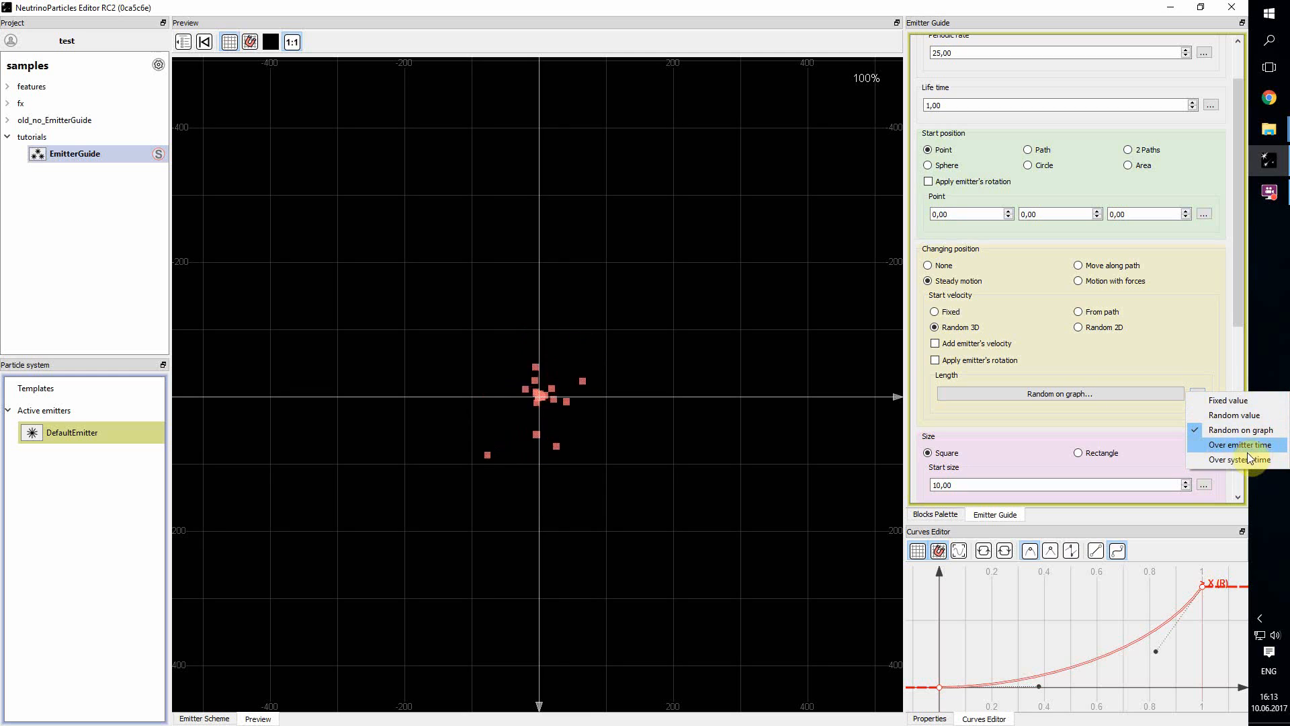
pyautogui.click(1208, 391)
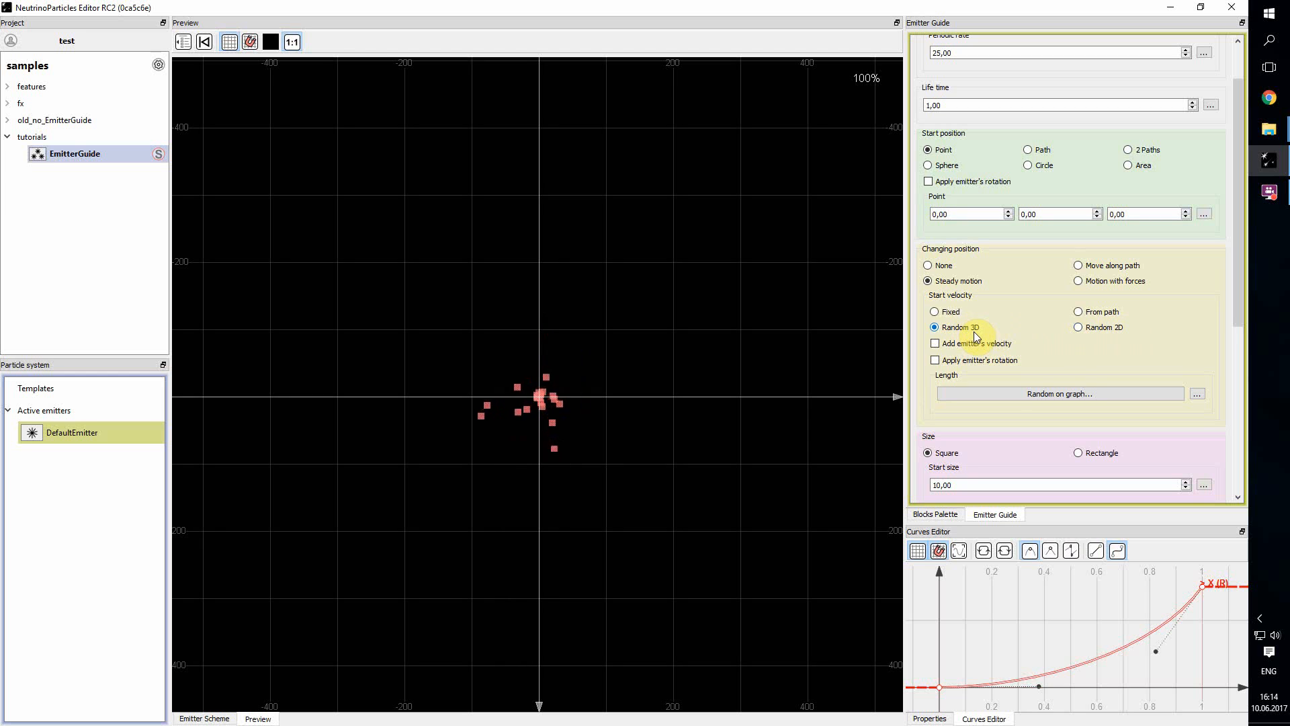
pyautogui.click(1092, 331)
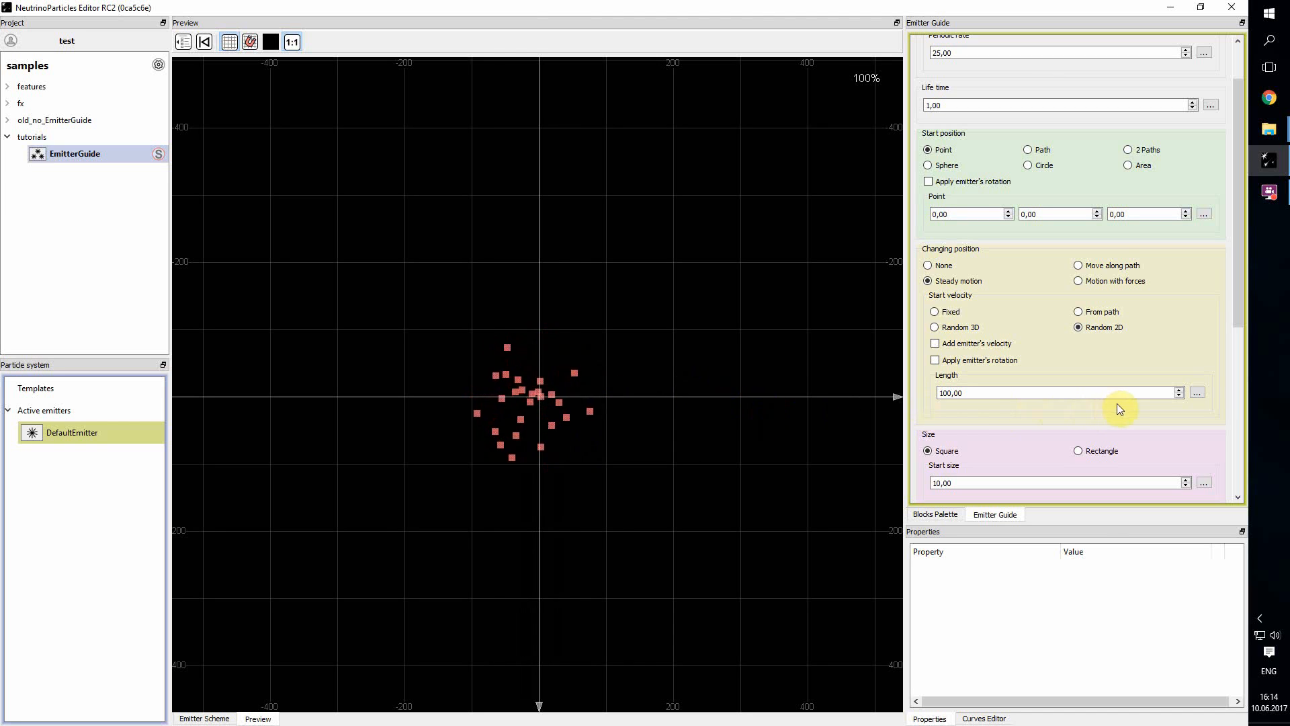
pyautogui.click(1199, 393)
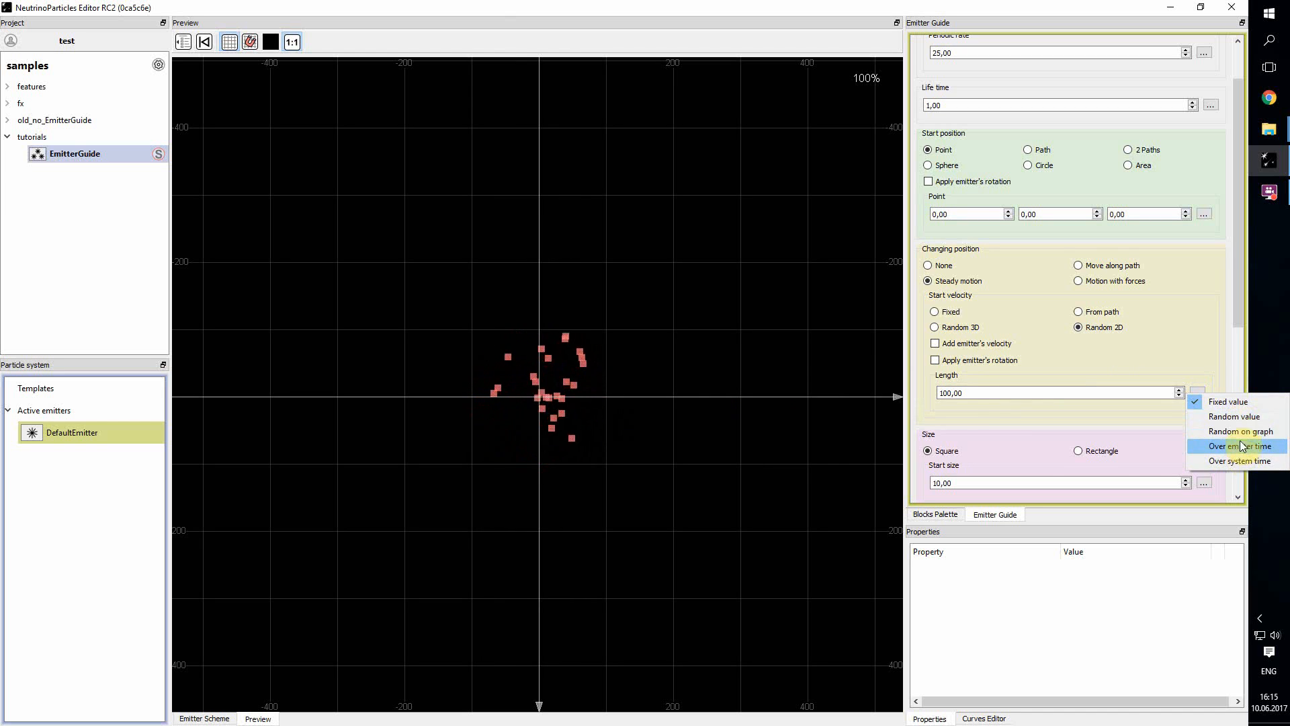
pyautogui.click(1022, 375)
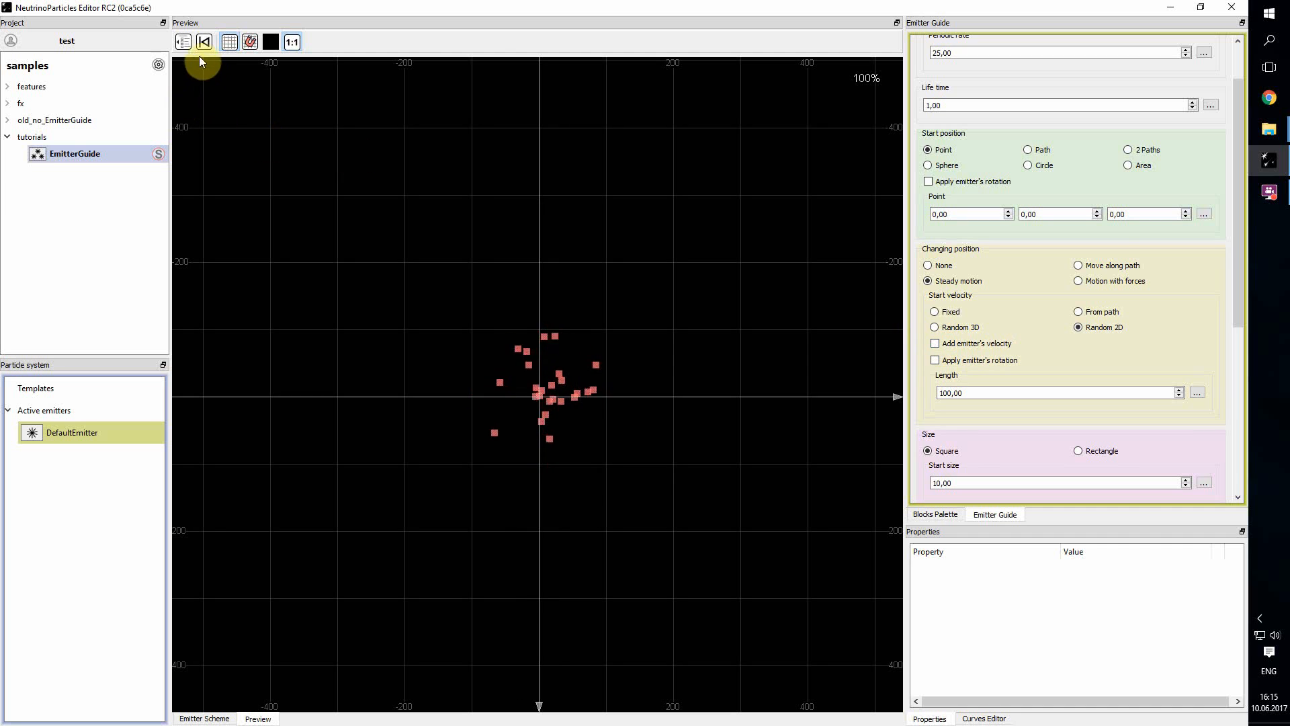
# Step: Show the scene objects, select the current particles and move the emitter to about (-3, 1)
pyautogui.click(182, 42)
pyautogui.click(235, 62)
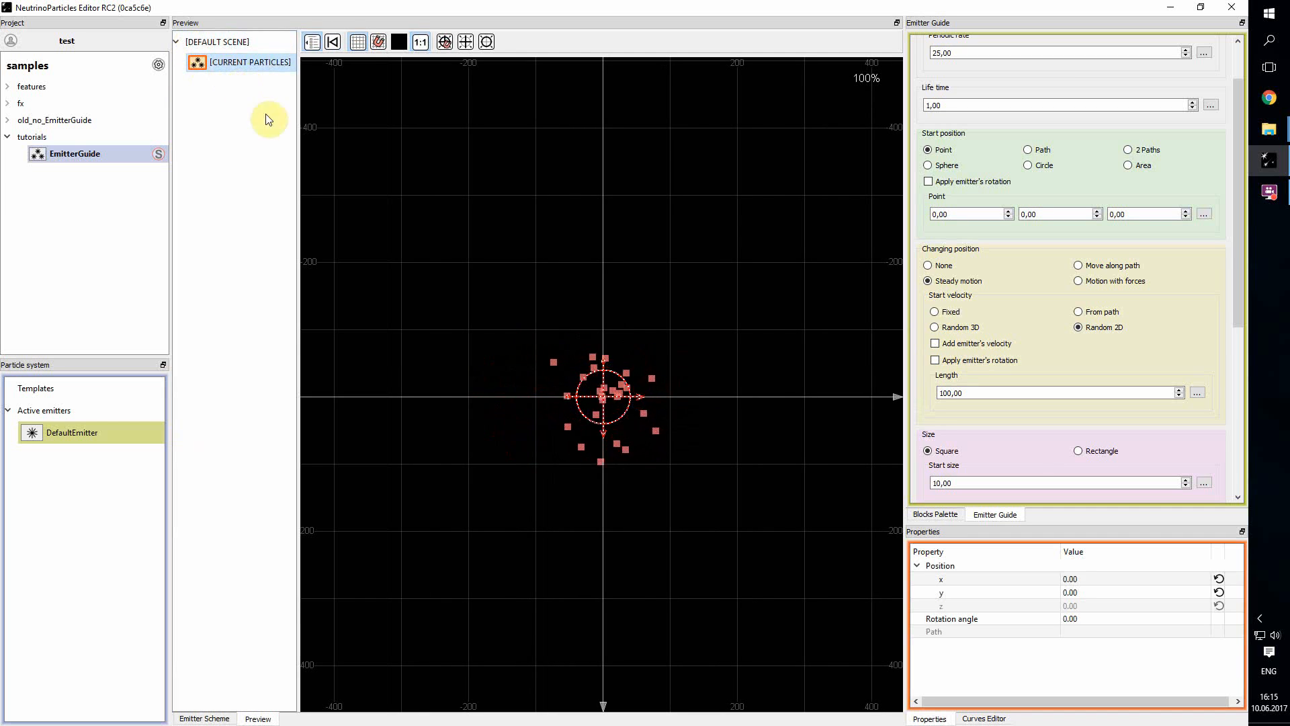
pyautogui.moveTo(608, 407)
pyautogui.mouseDown()
pyautogui.moveTo(625, 402)
pyautogui.moveTo(599, 383)
pyautogui.moveTo(620, 377)
pyautogui.moveTo(656, 320)
pyautogui.moveTo(682, 247)
pyautogui.moveTo(582, 222)
pyautogui.moveTo(461, 287)
pyautogui.moveTo(479, 431)
pyautogui.moveTo(656, 495)
pyautogui.moveTo(718, 331)
pyautogui.moveTo(686, 312)
pyautogui.moveTo(611, 401)
pyautogui.moveTo(547, 305)
pyautogui.moveTo(651, 299)
pyautogui.moveTo(643, 435)
pyautogui.moveTo(498, 352)
pyautogui.moveTo(585, 228)
pyautogui.moveTo(634, 328)
pyautogui.moveTo(557, 395)
pyautogui.moveTo(680, 461)
pyautogui.moveTo(683, 362)
pyautogui.moveTo(607, 430)
pyautogui.moveTo(589, 308)
pyautogui.moveTo(672, 331)
pyautogui.moveTo(677, 237)
pyautogui.moveTo(613, 363)
pyautogui.moveTo(601, 460)
pyautogui.moveTo(633, 343)
pyautogui.moveTo(584, 291)
pyautogui.moveTo(602, 396)
pyautogui.mouseUp()
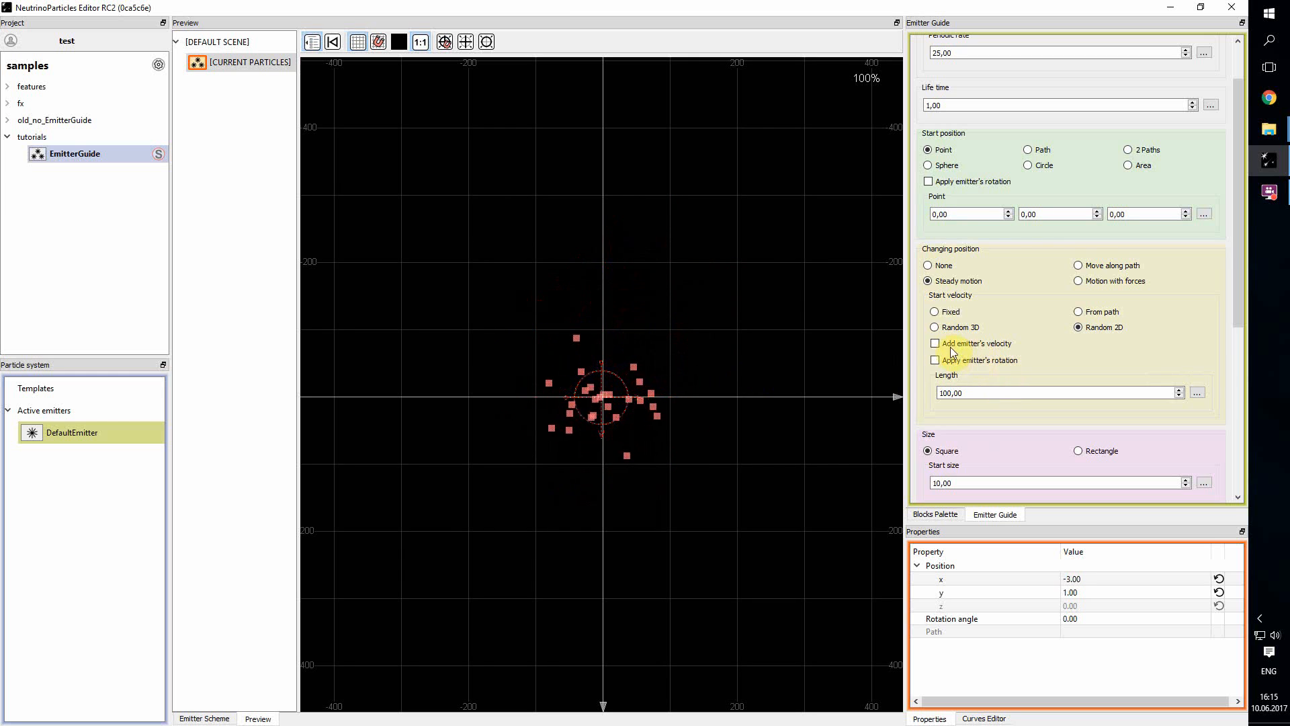
# Step: Test adding the emitter's velocity by moving the emitter to about (-59, -178) and (-21, -108), and disable the option
pyautogui.click(934, 343)
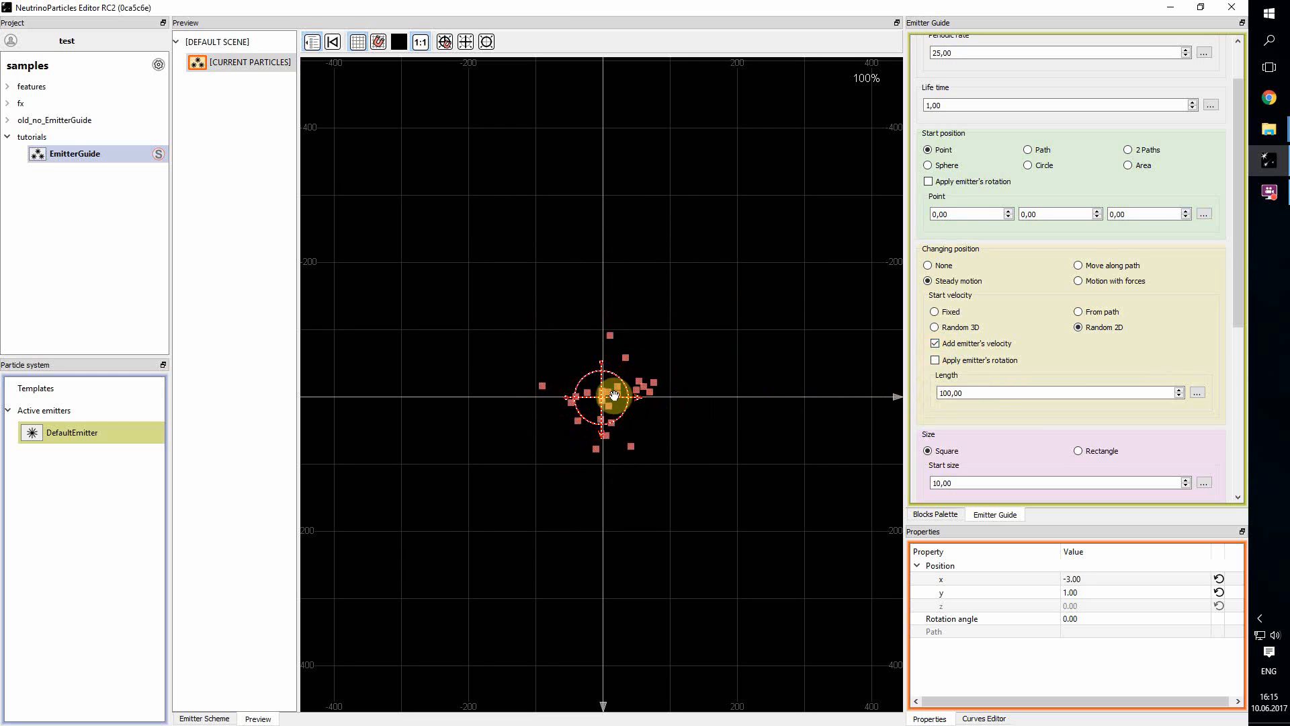
pyautogui.moveTo(604, 395); pyautogui.dragTo(565, 277)
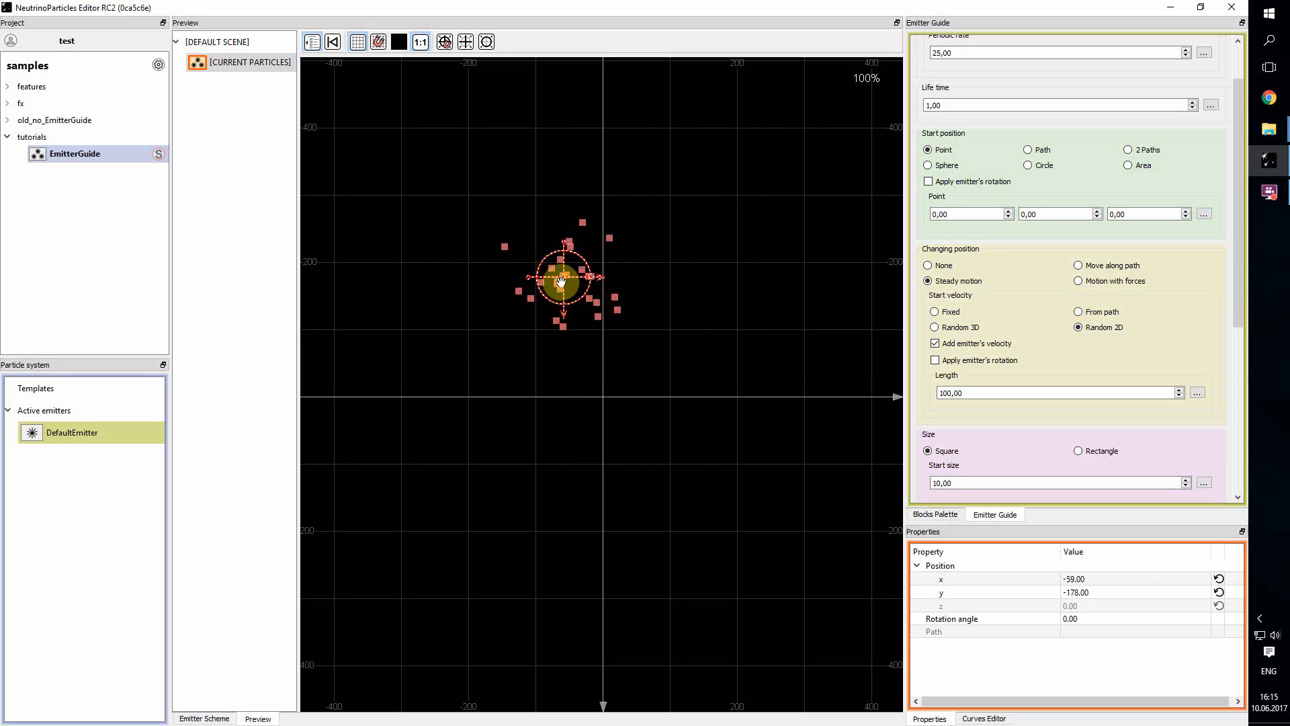
pyautogui.moveTo(563, 277); pyautogui.dragTo(590, 325)
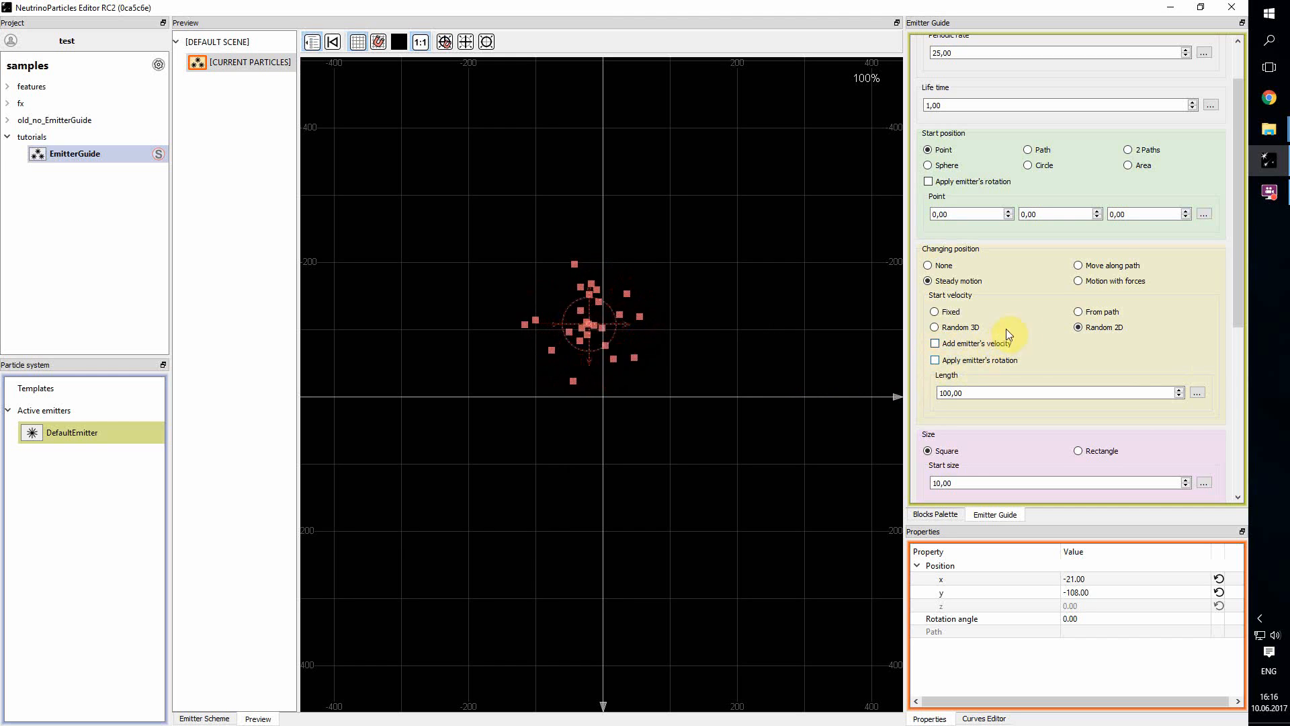
# Step: Switch the start velocity to from path and return the emitter to the origin
pyautogui.click(1079, 311)
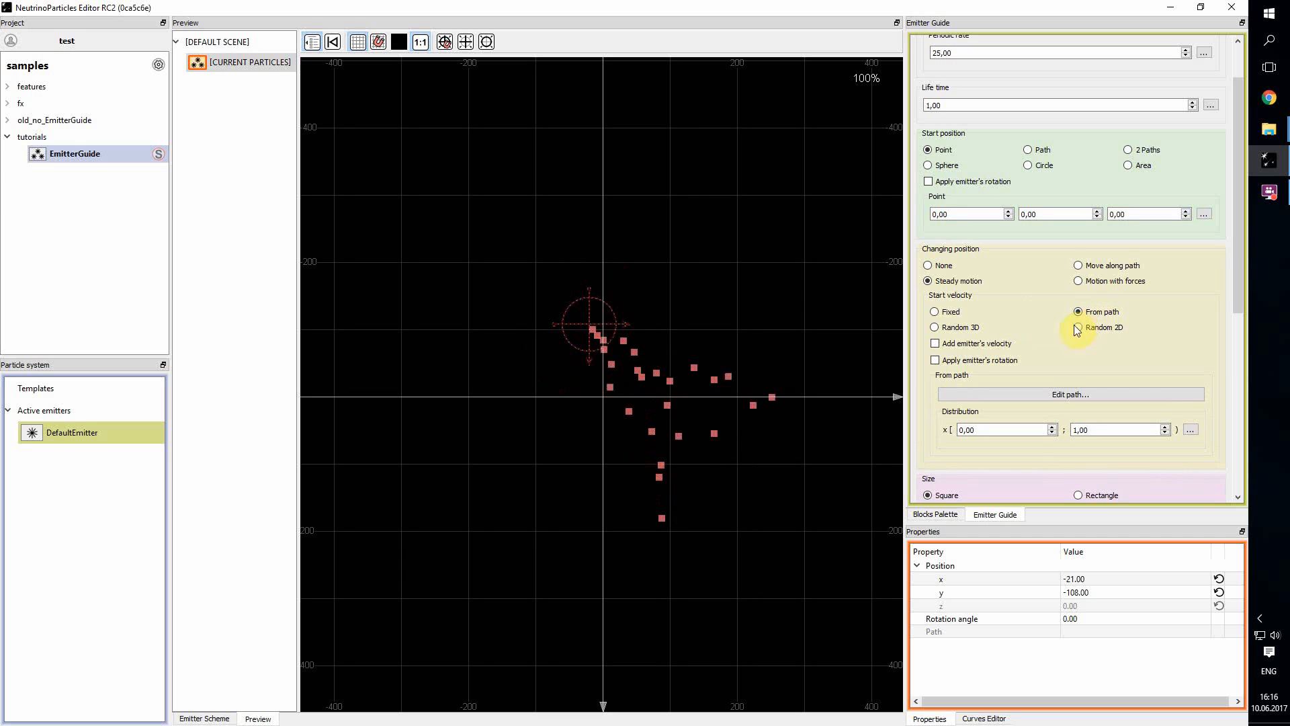
pyautogui.click(466, 41)
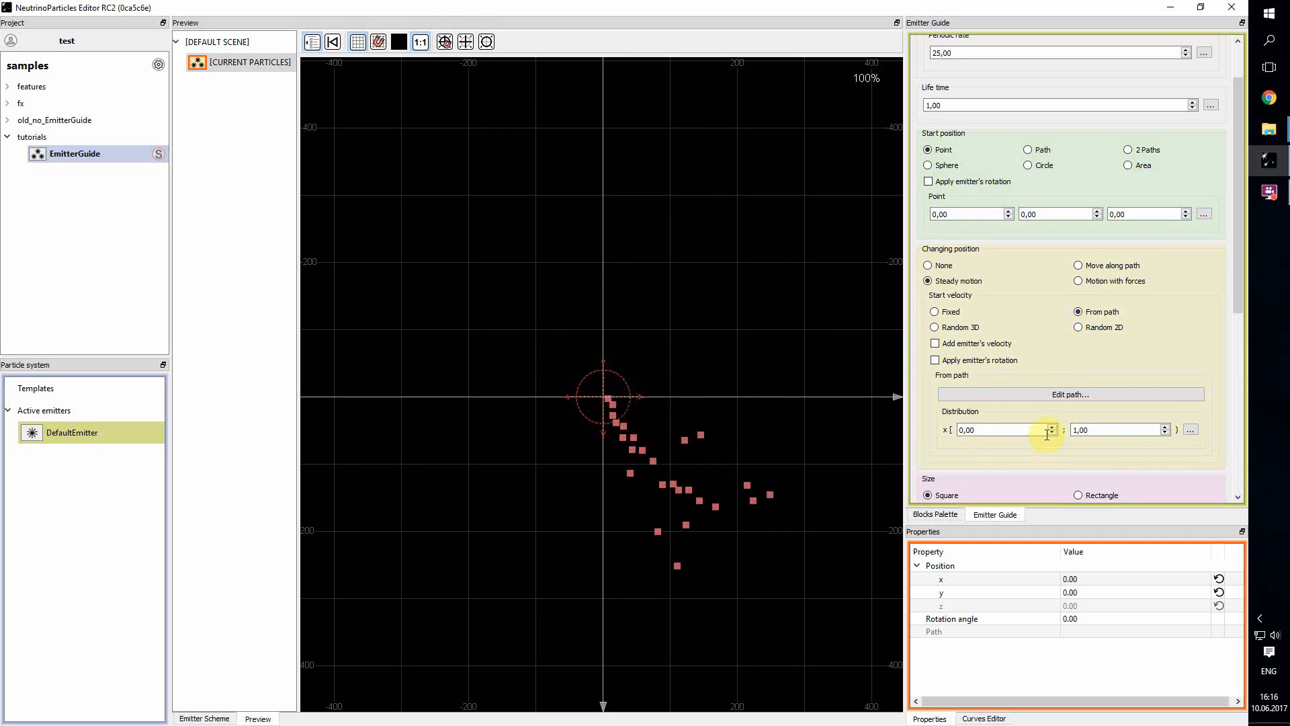
# Step: Reshape the velocity path into a short vertical line from about (255, -40) to (258, 41) and finish editing it
pyautogui.click(1066, 395)
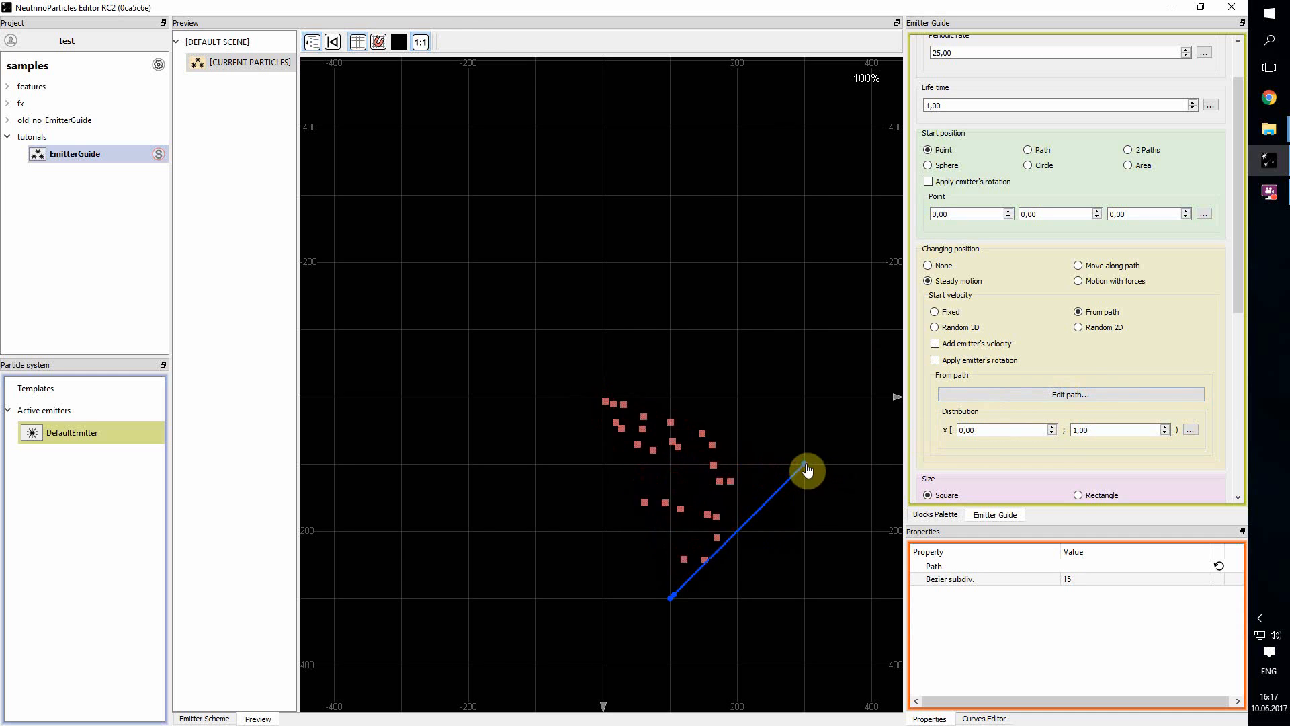
pyautogui.moveTo(806, 471); pyautogui.dragTo(777, 372)
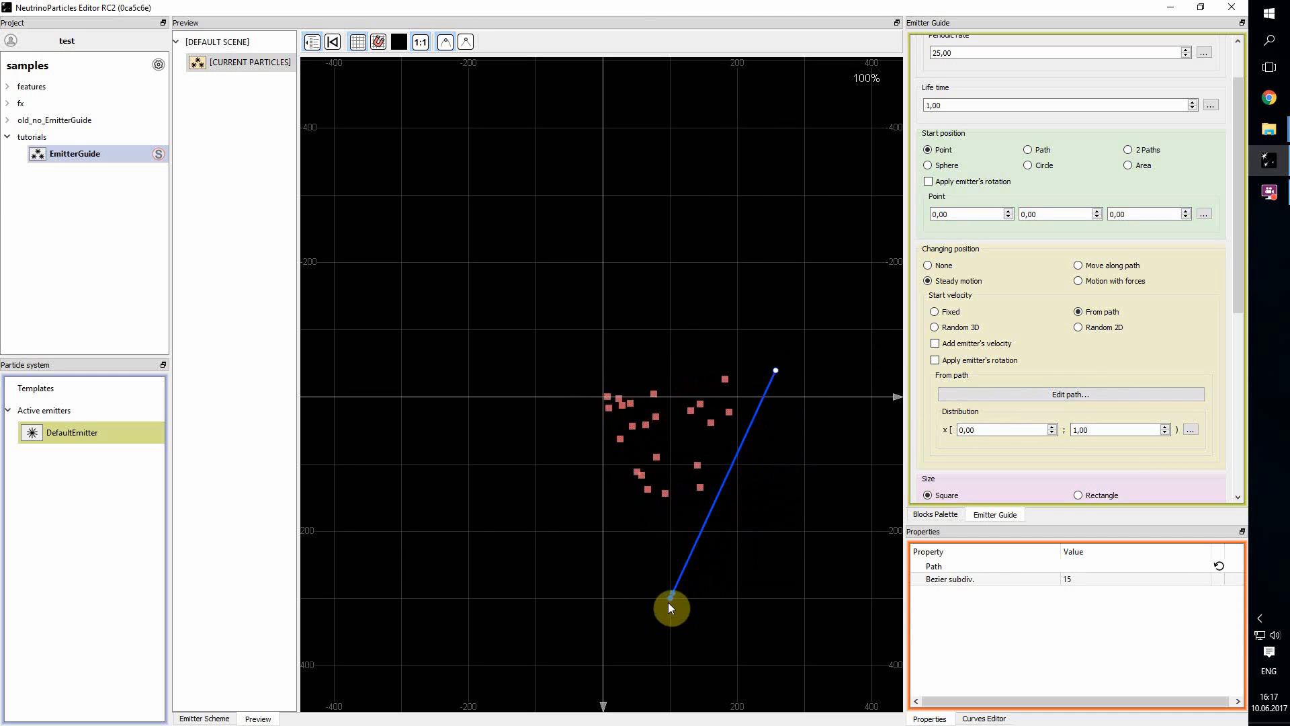
pyautogui.moveTo(670, 600); pyautogui.dragTo(775, 428)
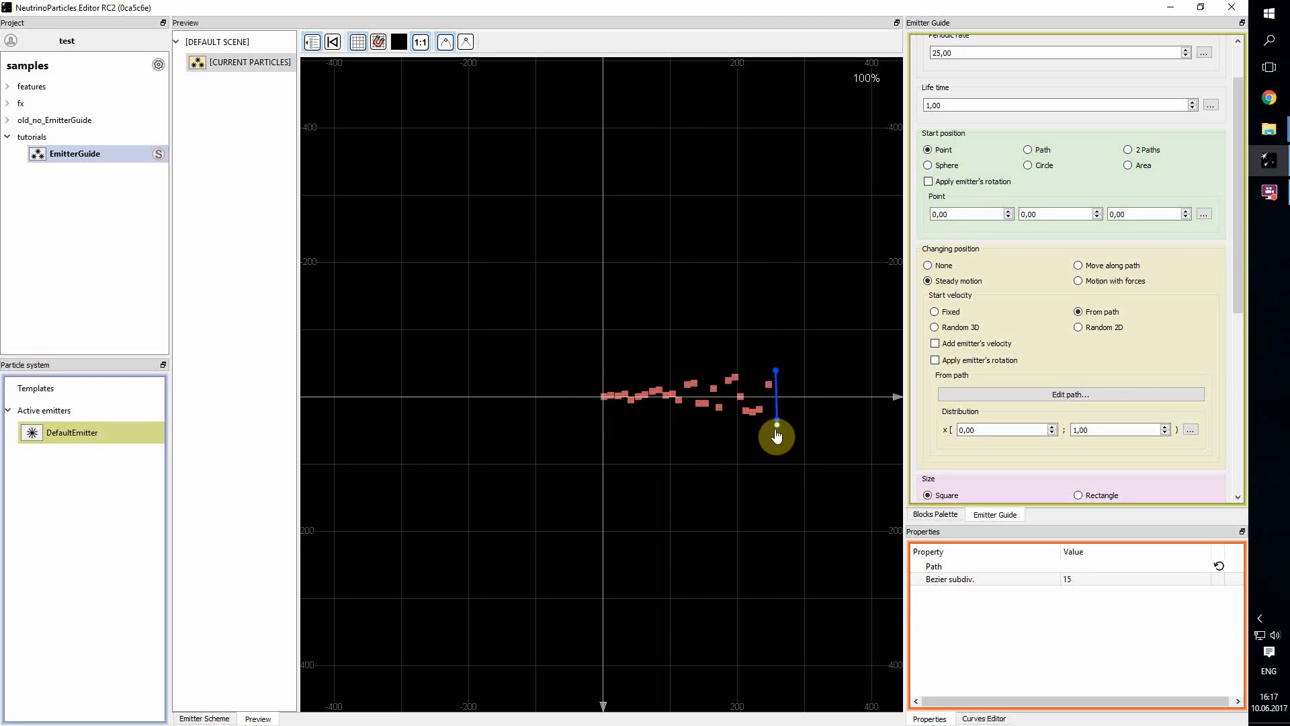
pyautogui.click(1073, 394)
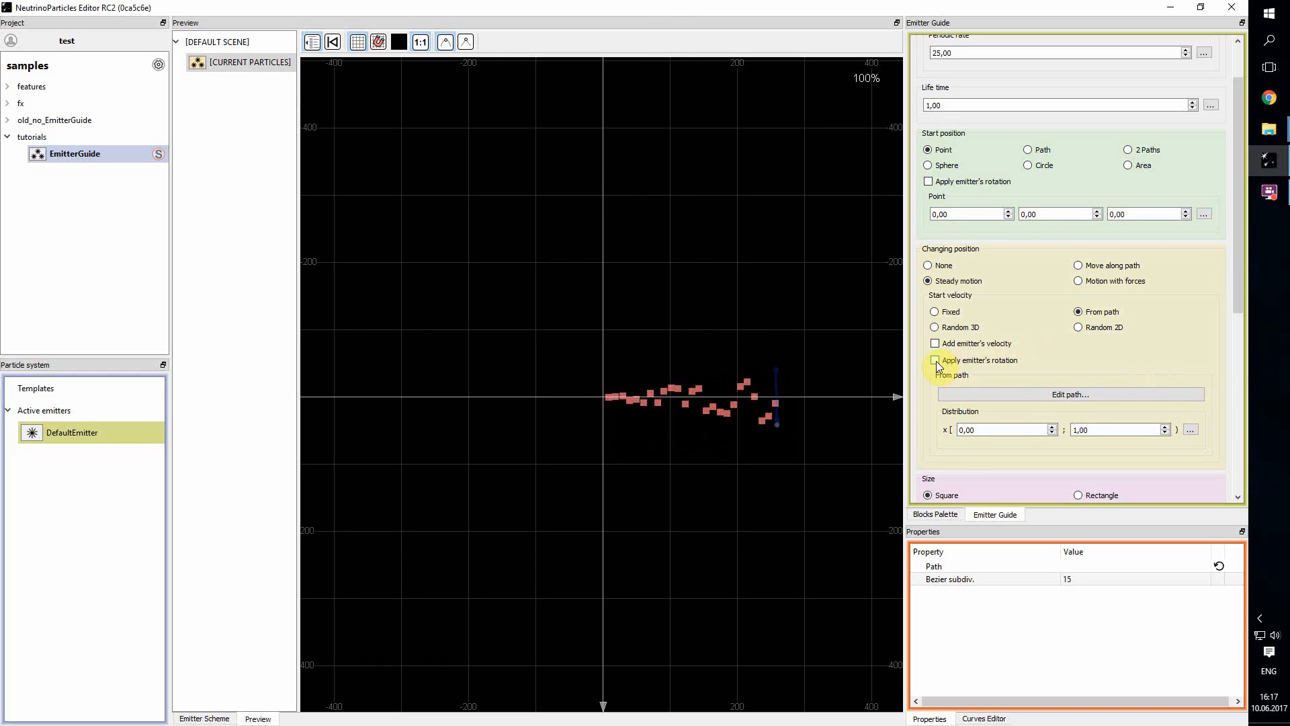
# Step: Test applying the emitter's rotation to the start velocity by moving and rotating the emitter with the option off and on, and reset both
pyautogui.click(229, 67)
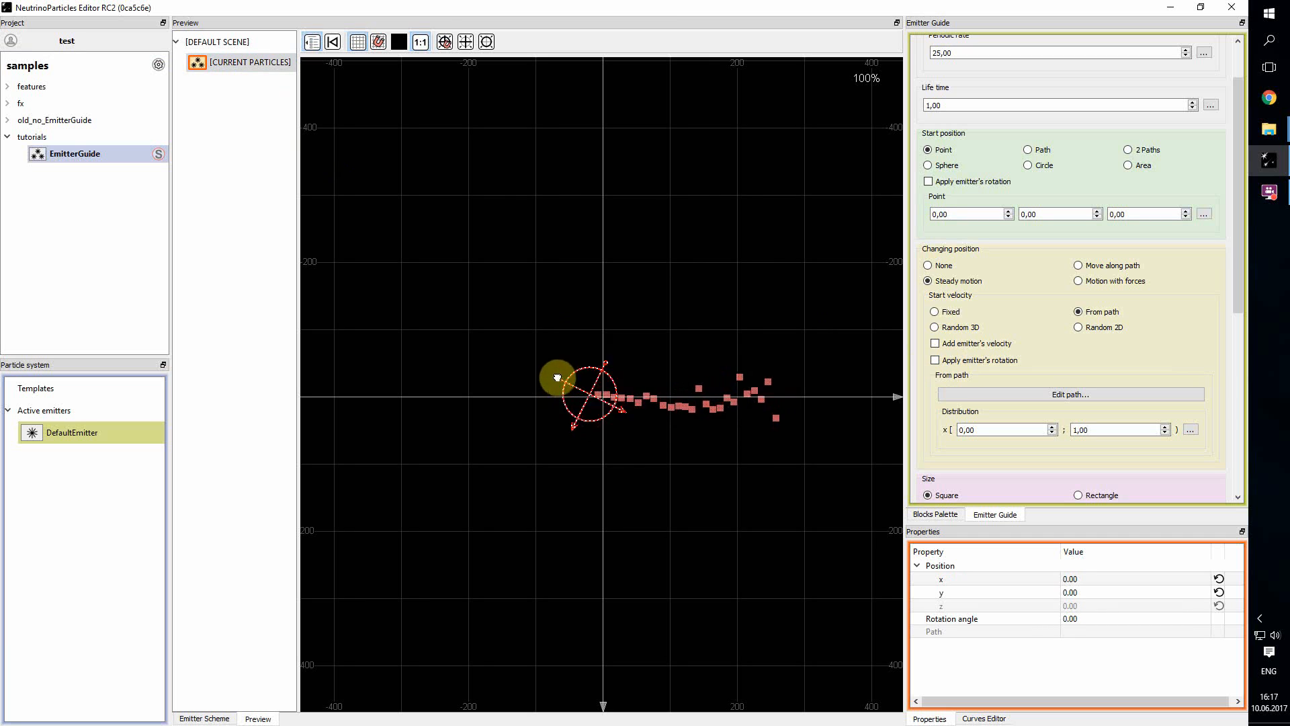
pyautogui.moveTo(557, 378); pyautogui.dragTo(605, 343)
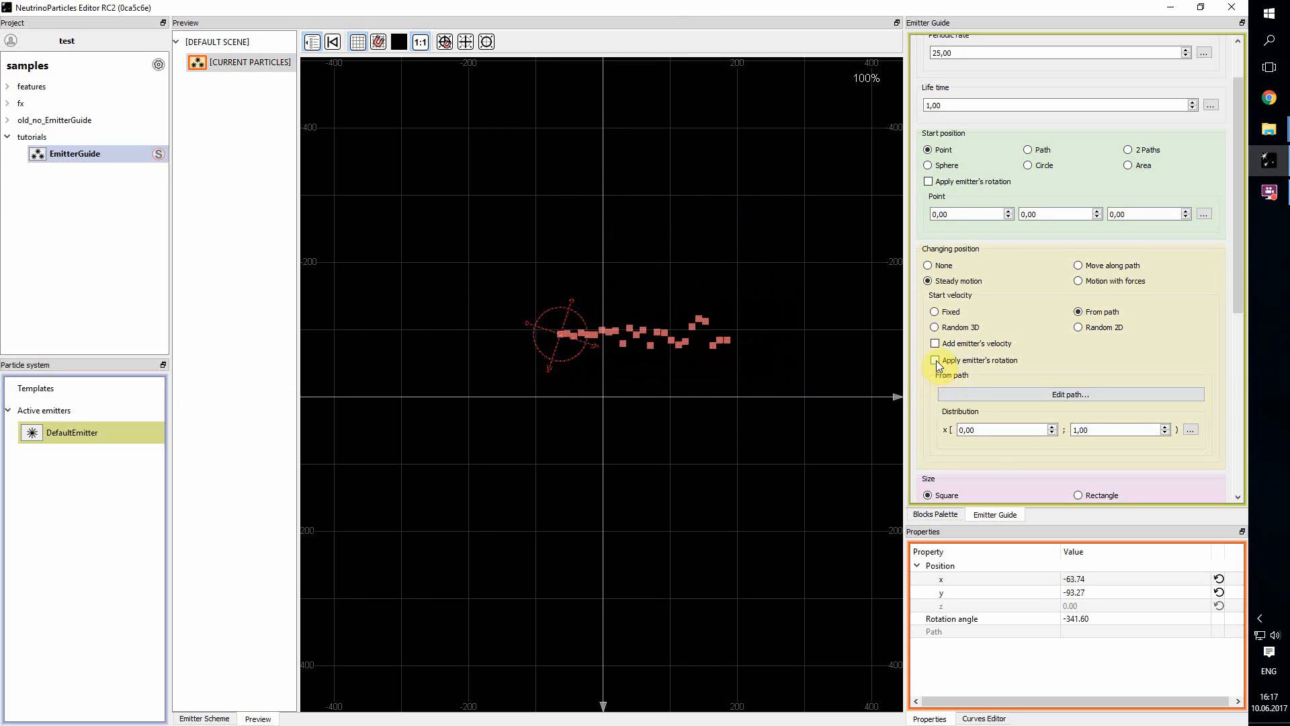
pyautogui.moveTo(527, 325); pyautogui.dragTo(665, 437)
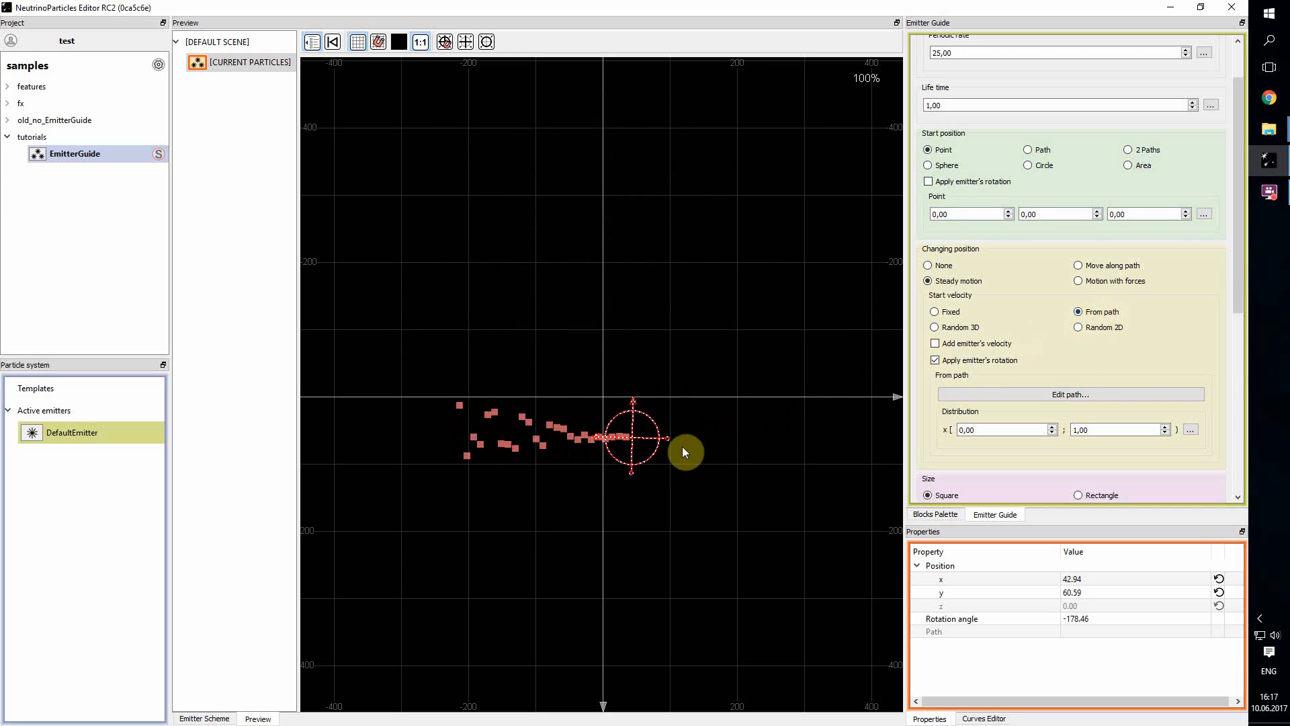
pyautogui.moveTo(667, 440); pyautogui.dragTo(563, 398)
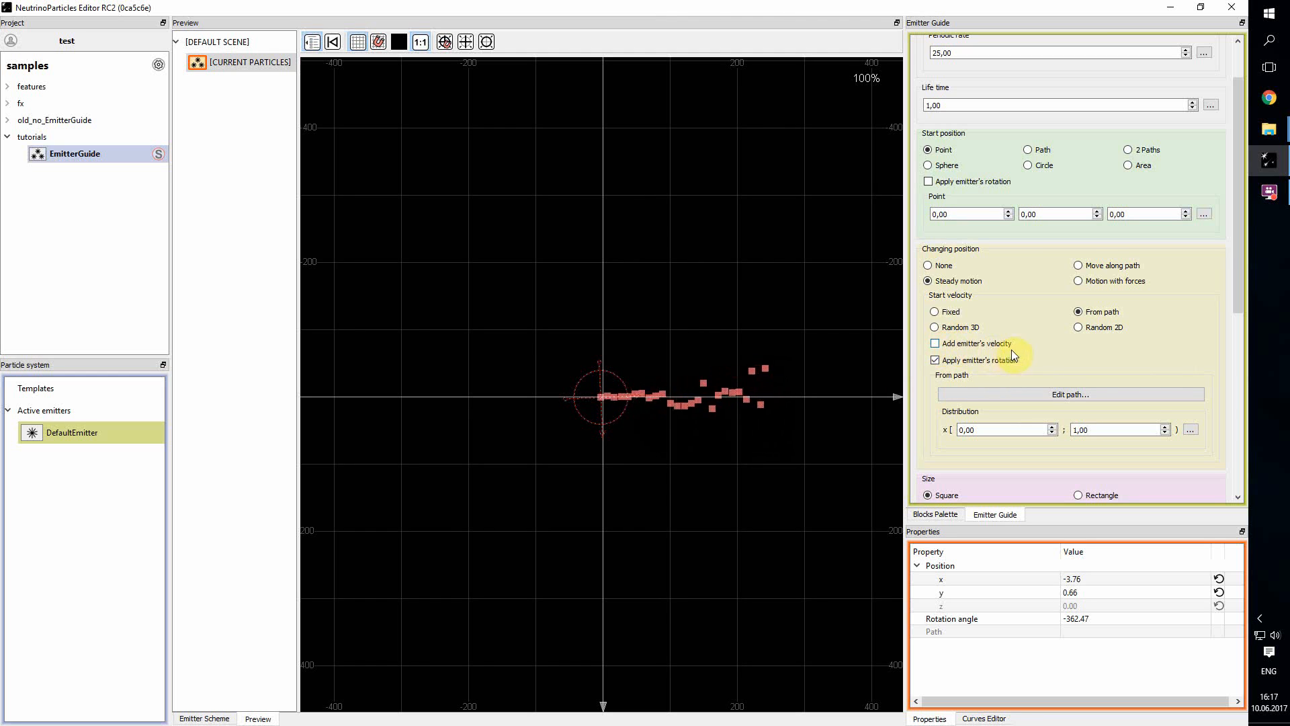
pyautogui.click(936, 361)
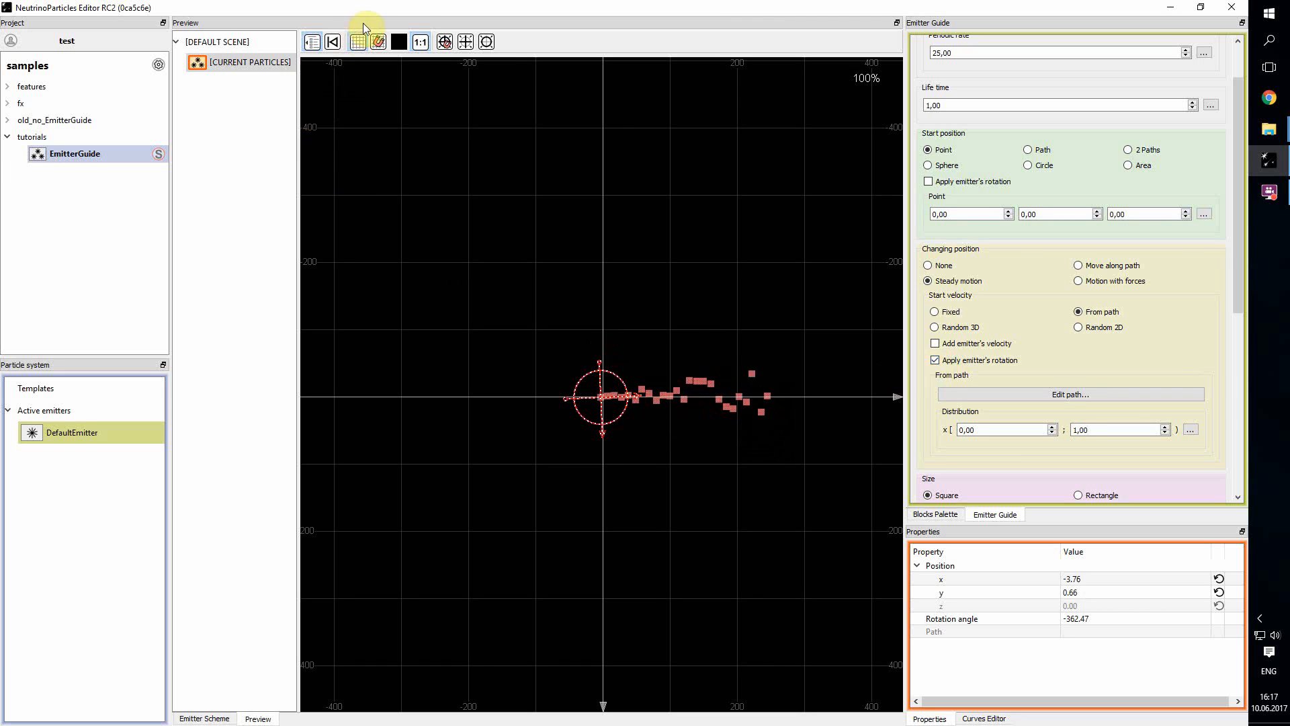
pyautogui.click(486, 42)
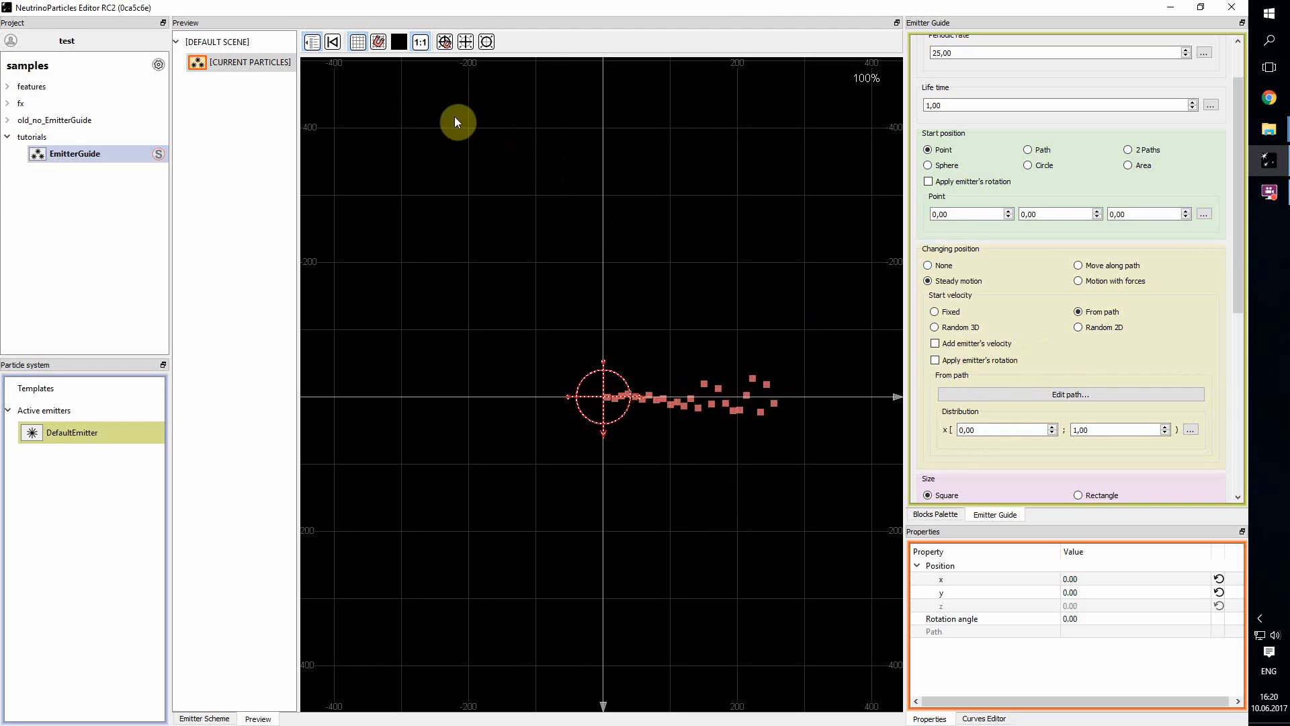
# Step: Hide the scene objects and change the particles' changing position to motion with forces
pyautogui.click(312, 42)
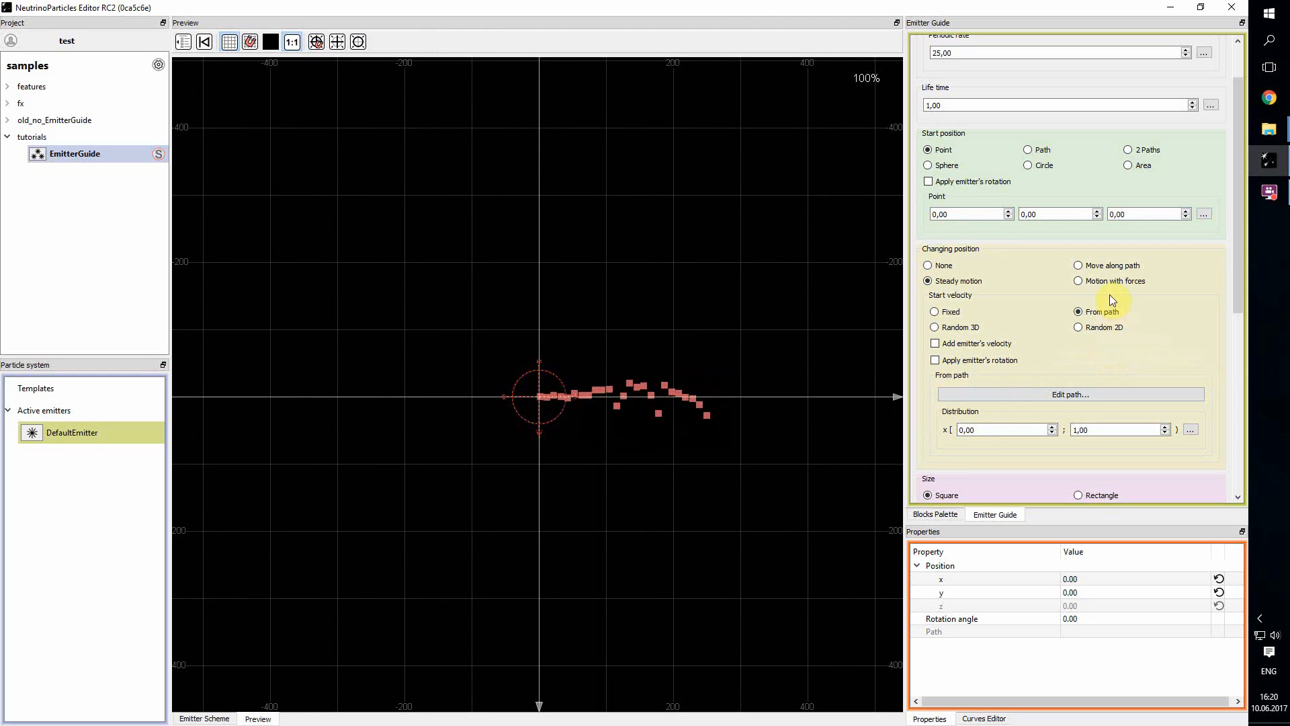
pyautogui.click(1079, 281)
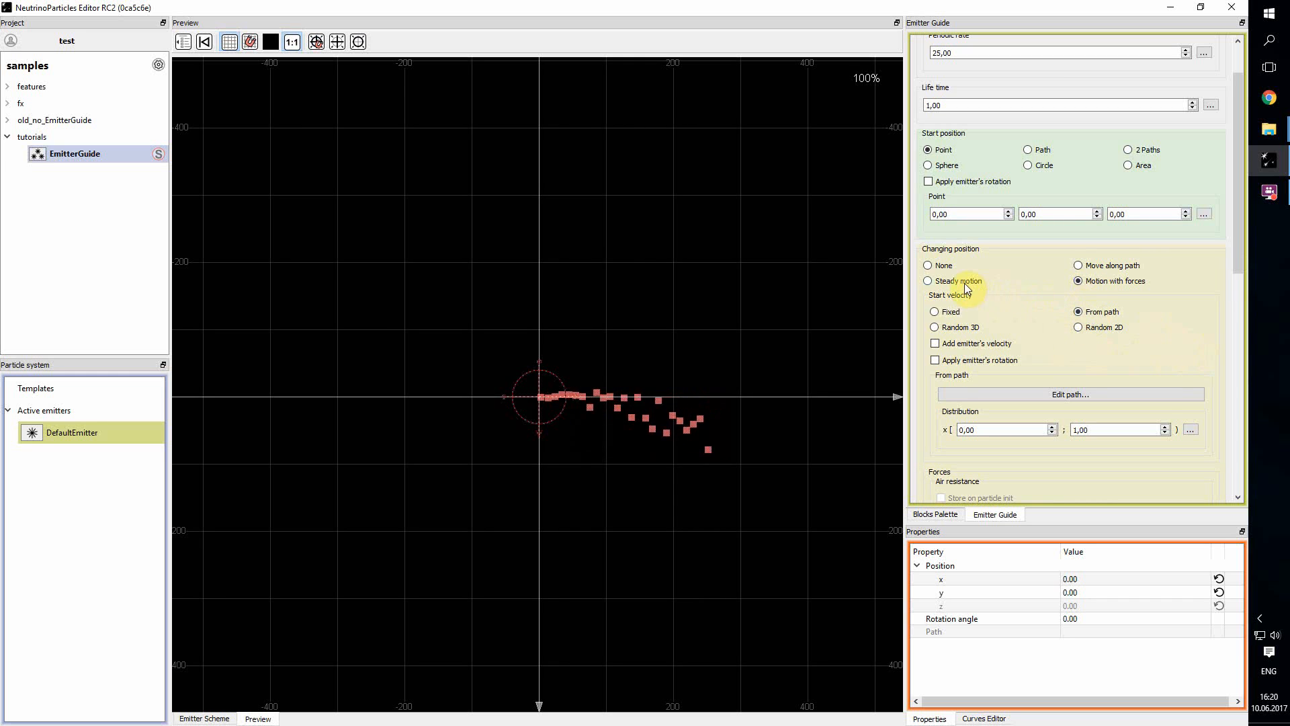
# Step: Set the air resistance force to 1
pyautogui.scroll(-1, 1195, 330)
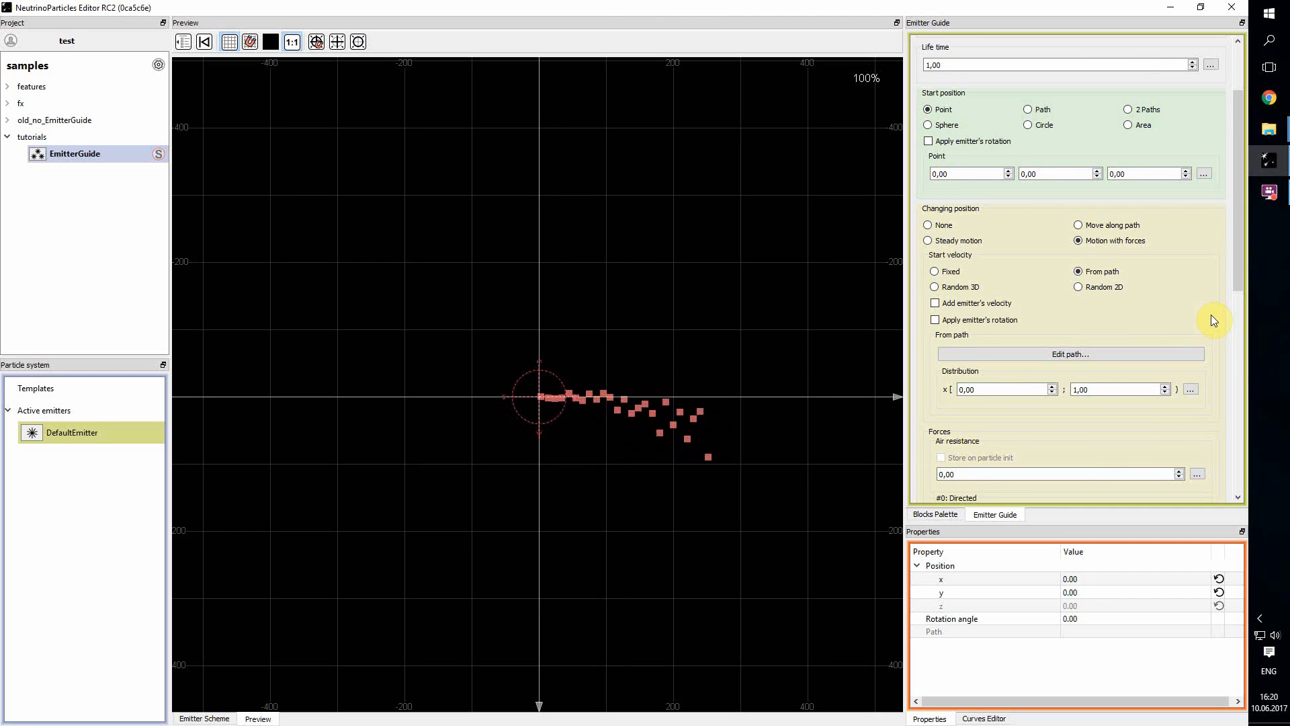
pyautogui.scroll(-1, 1216, 323)
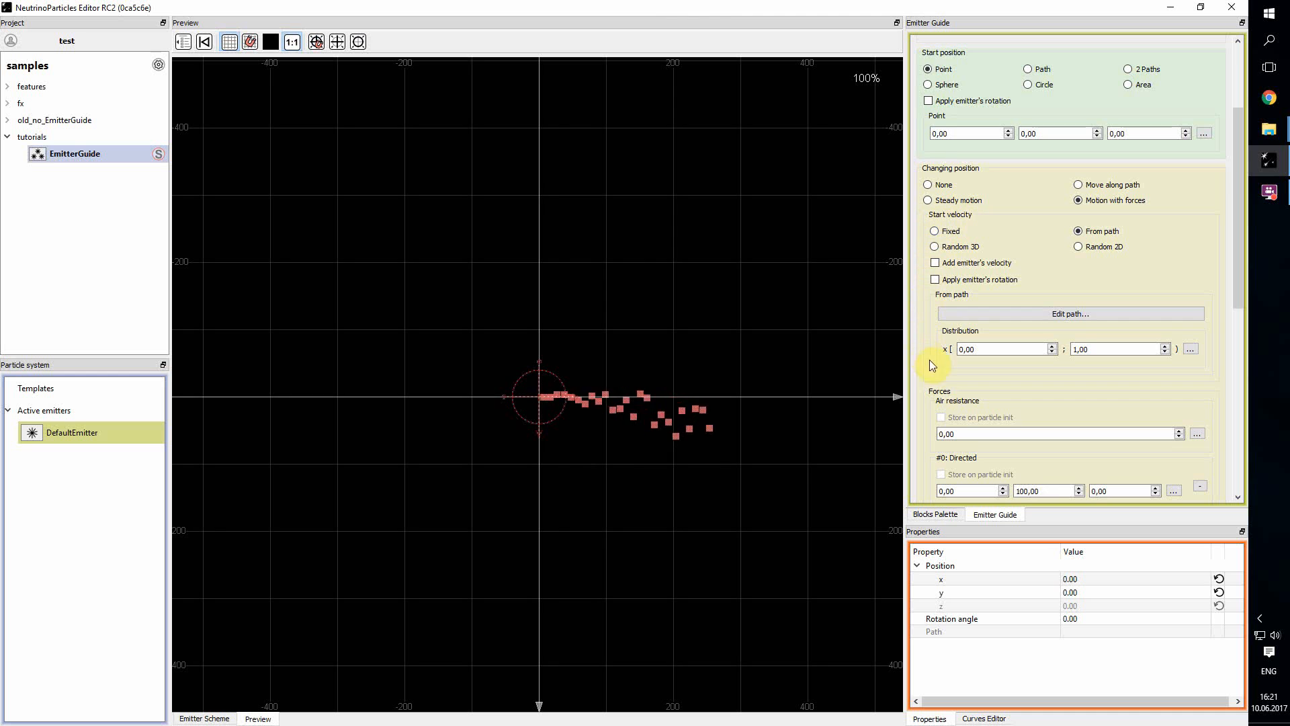
pyautogui.scroll(-1, 1164, 356)
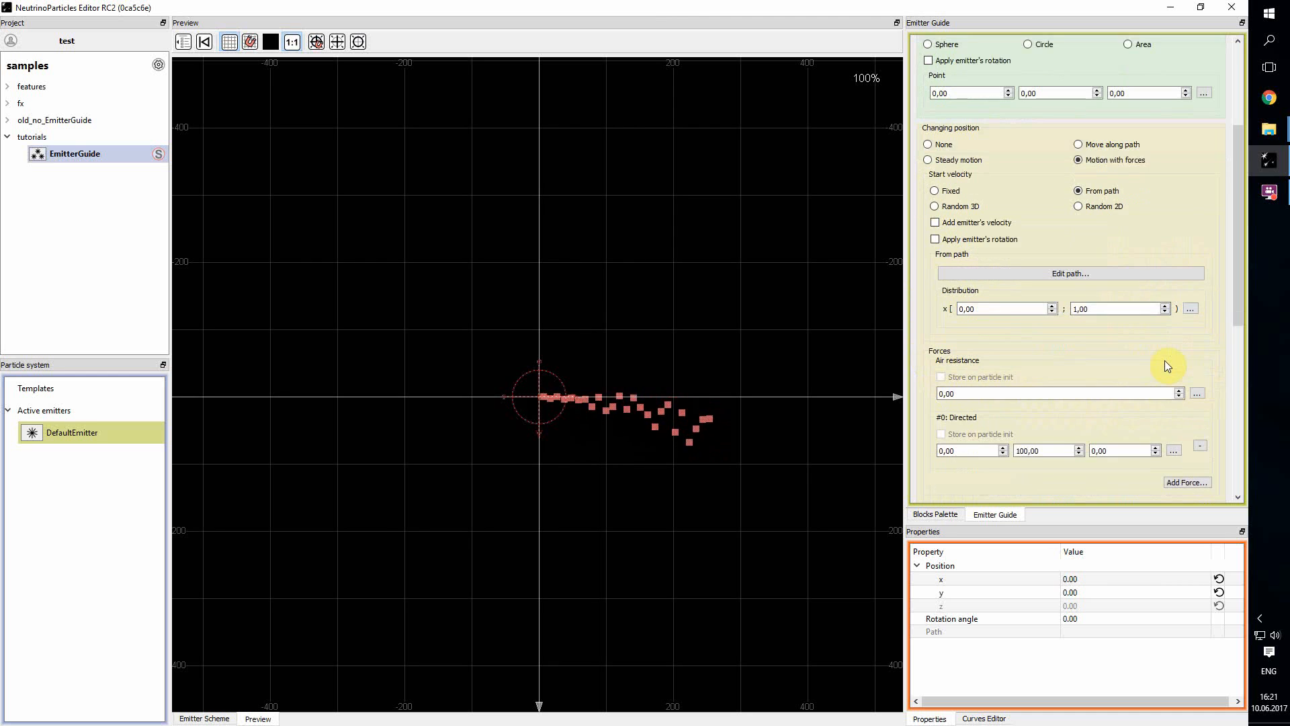
pyautogui.scroll(-1, 1170, 350)
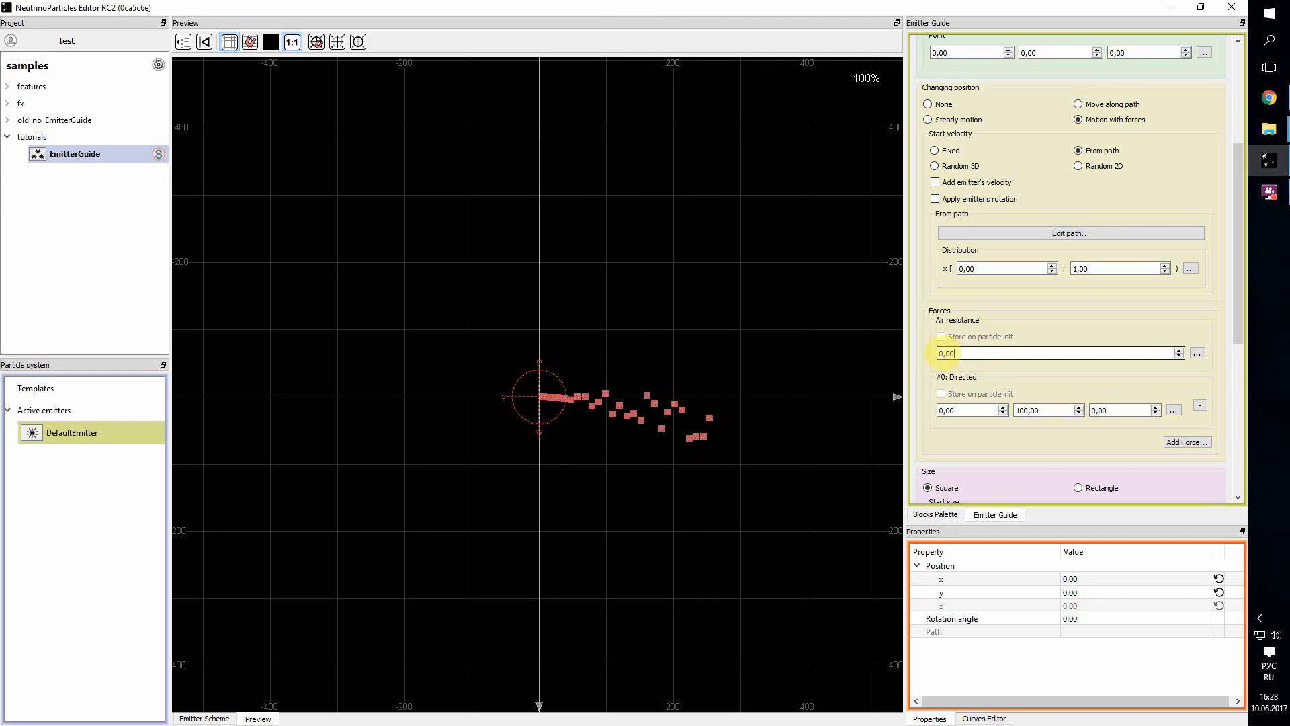
pyautogui.moveTo(943, 354); pyautogui.dragTo(924, 354)
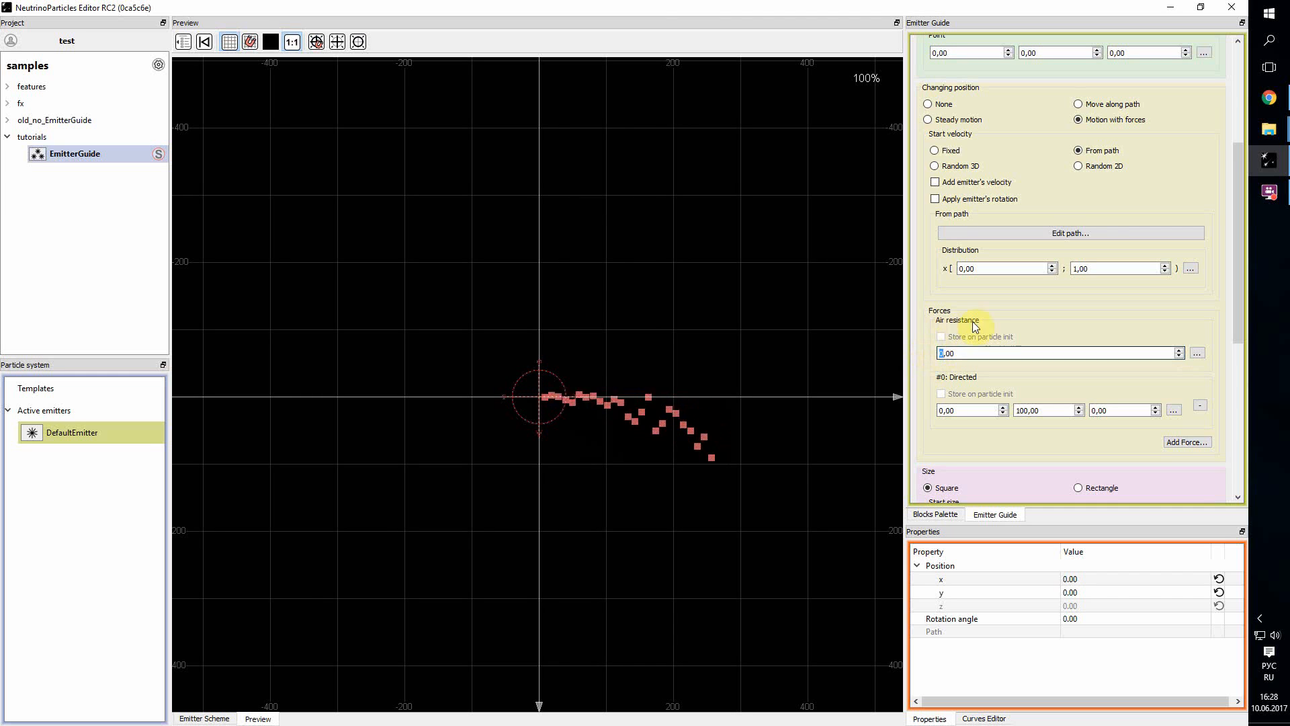
pyautogui.write('1')
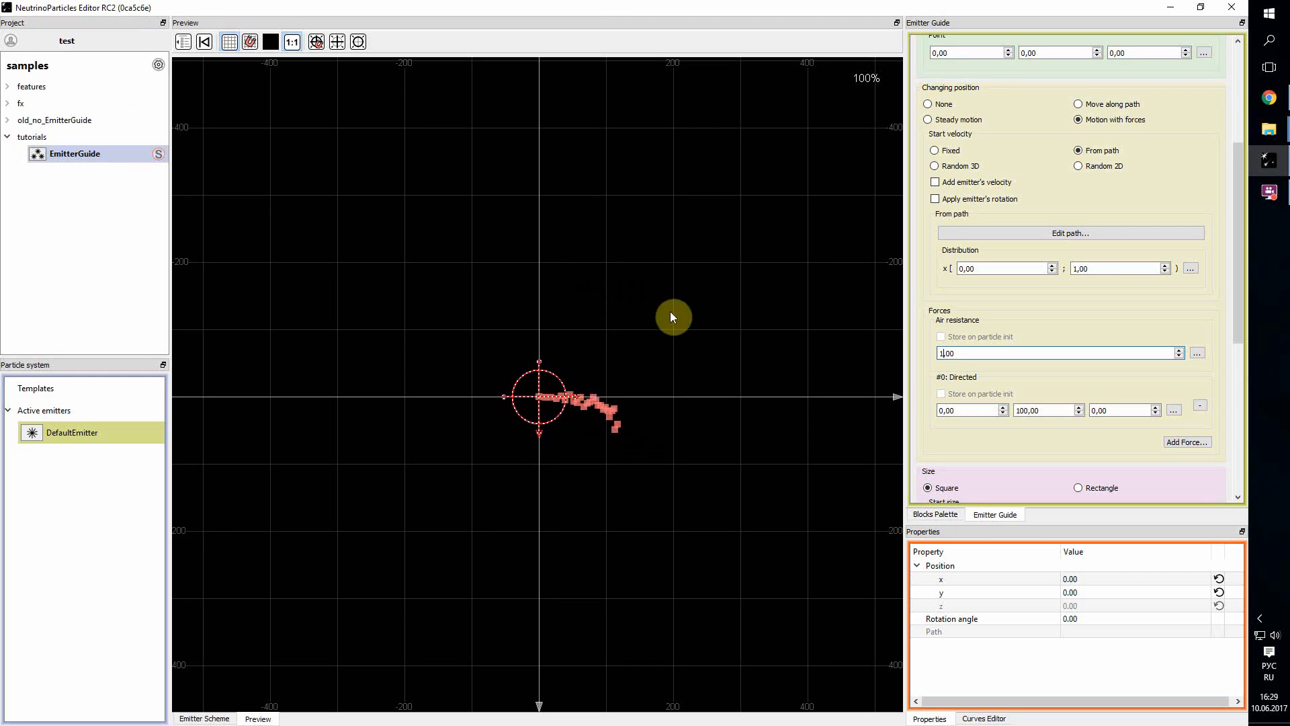
# Step: Switch the start velocity to Random 3D with a length of 500 and set the particle life time to 4
pyautogui.click(935, 166)
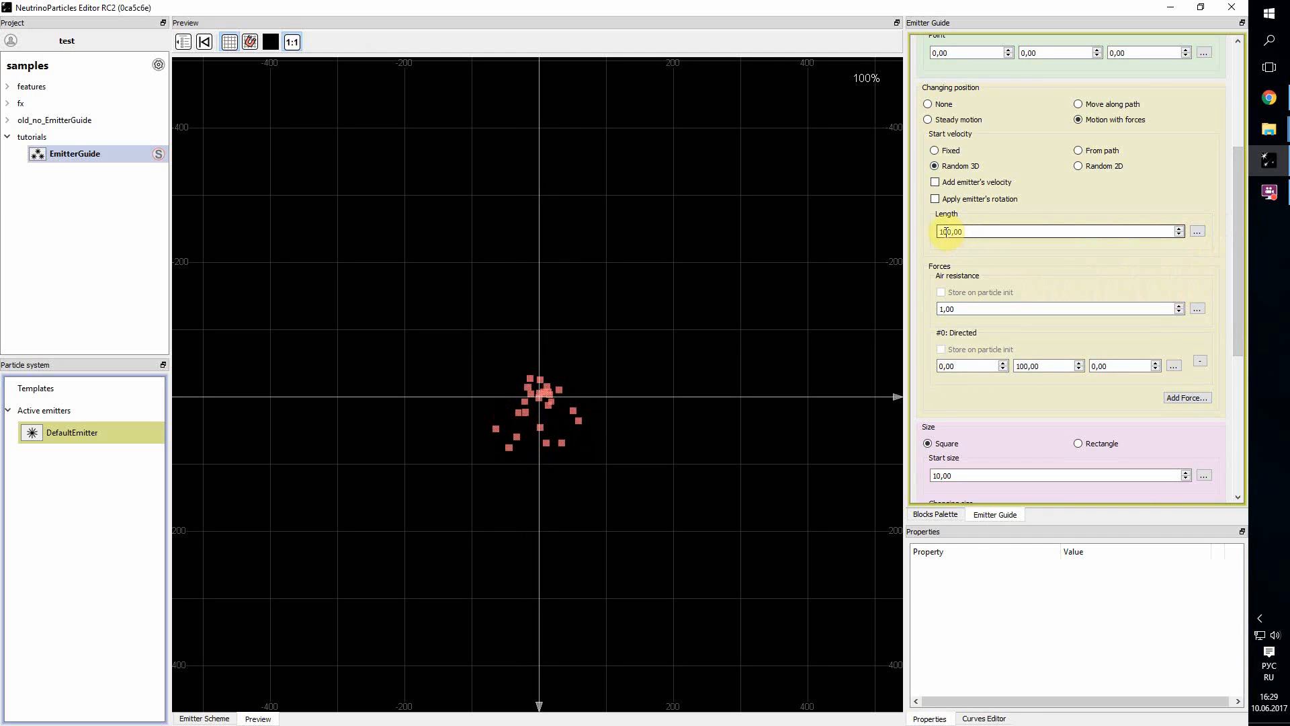
pyautogui.moveTo(944, 232); pyautogui.dragTo(934, 232)
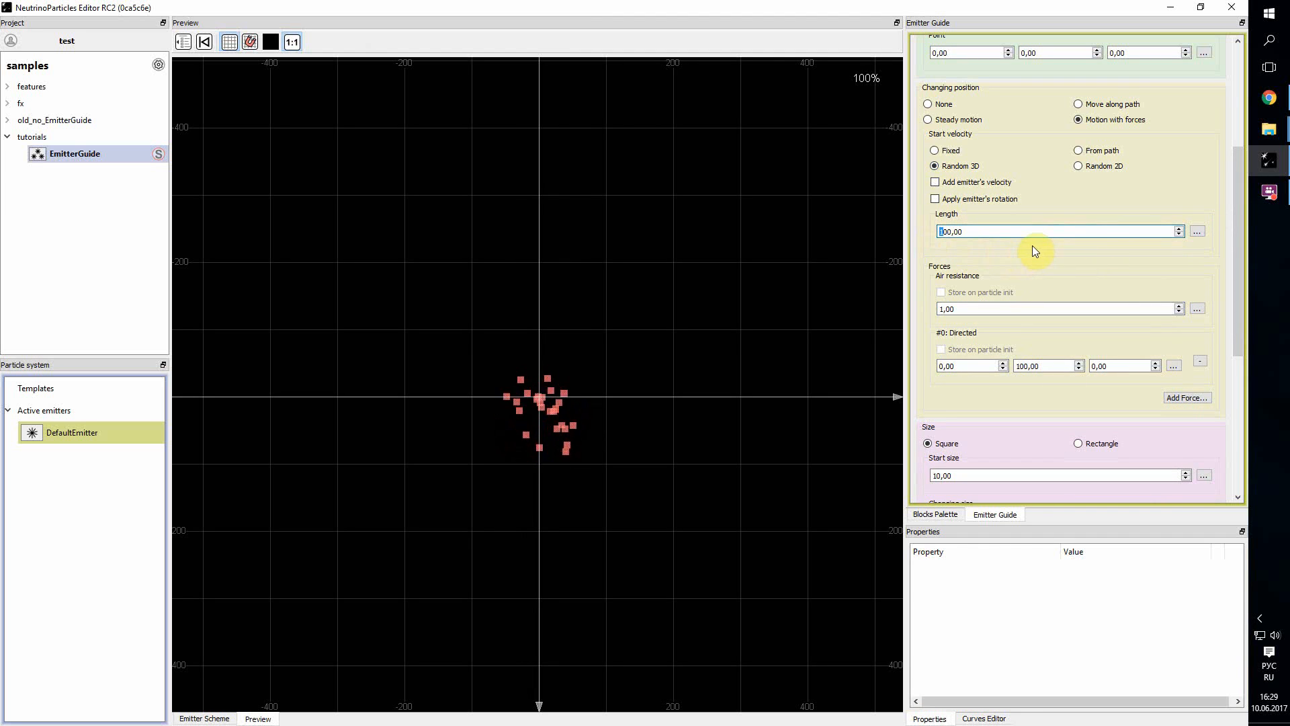
pyautogui.write('5')
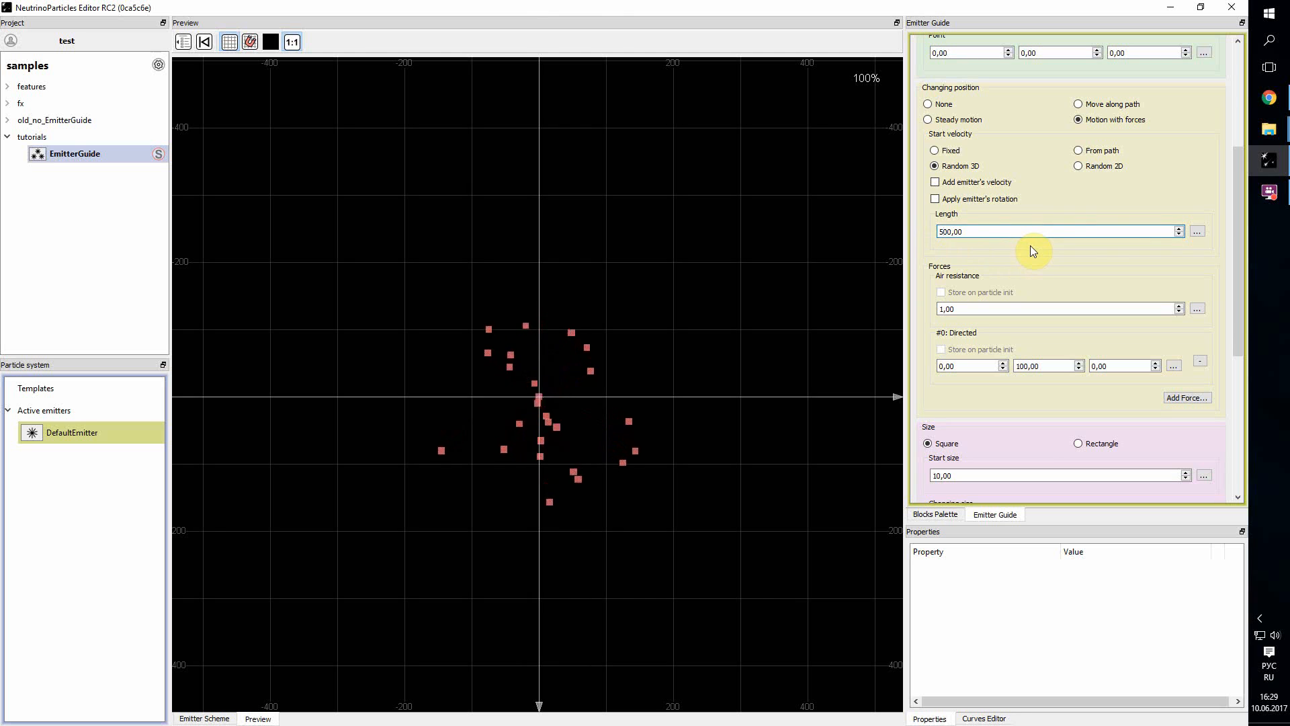
pyautogui.moveTo(1237, 264); pyautogui.dragTo(1238, 151)
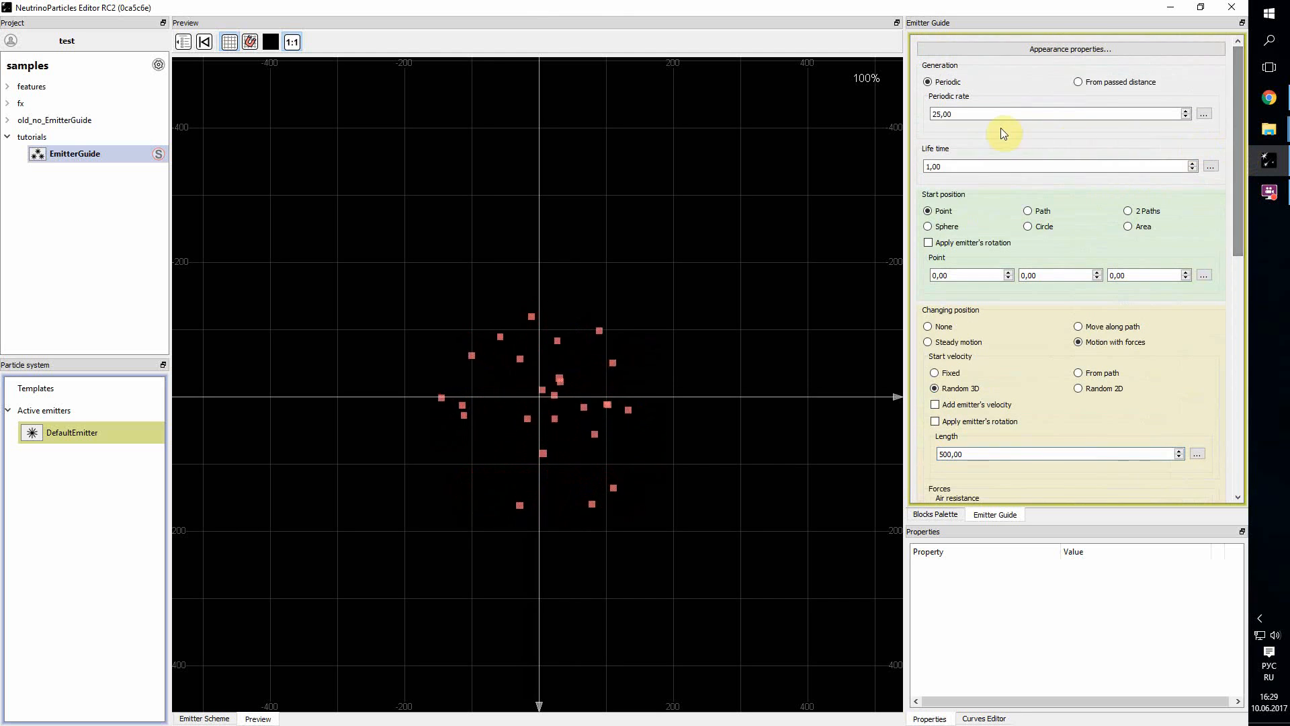
pyautogui.click(929, 166)
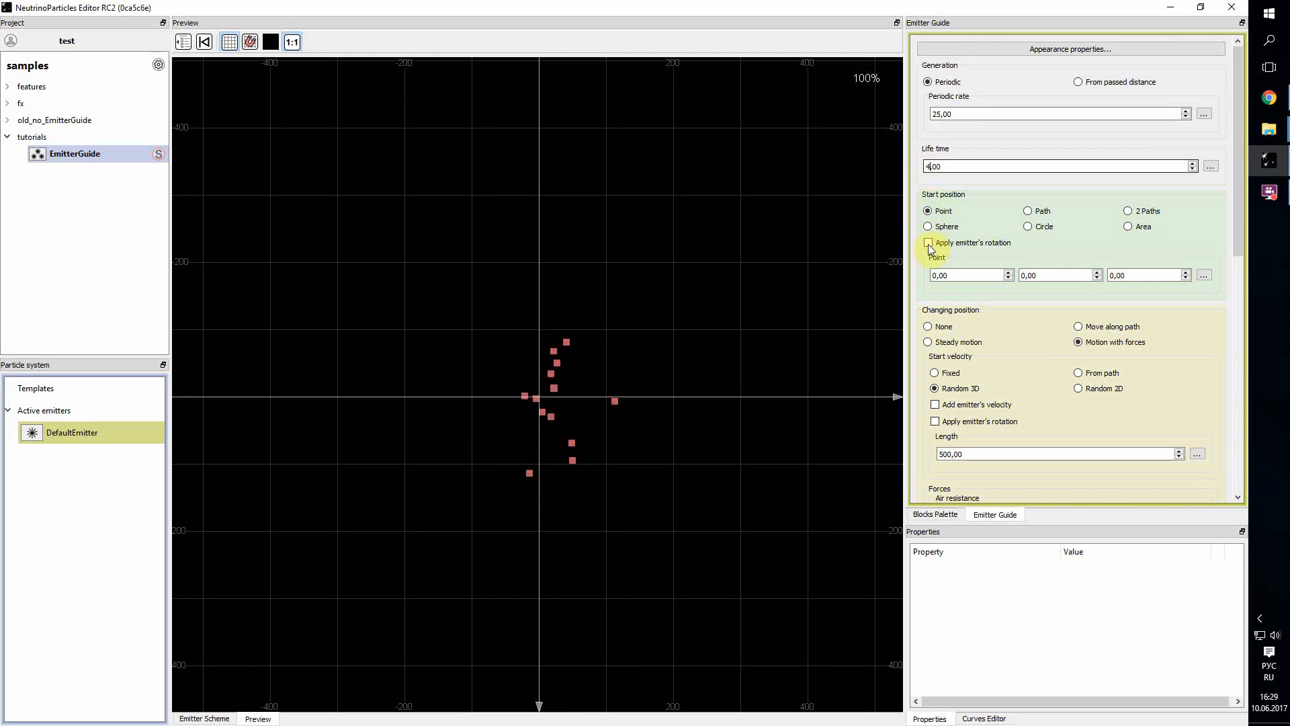
# Step: Remove the directed force from the motion forces and add a new directed force in its place
pyautogui.scroll(-5, 1098, 317)
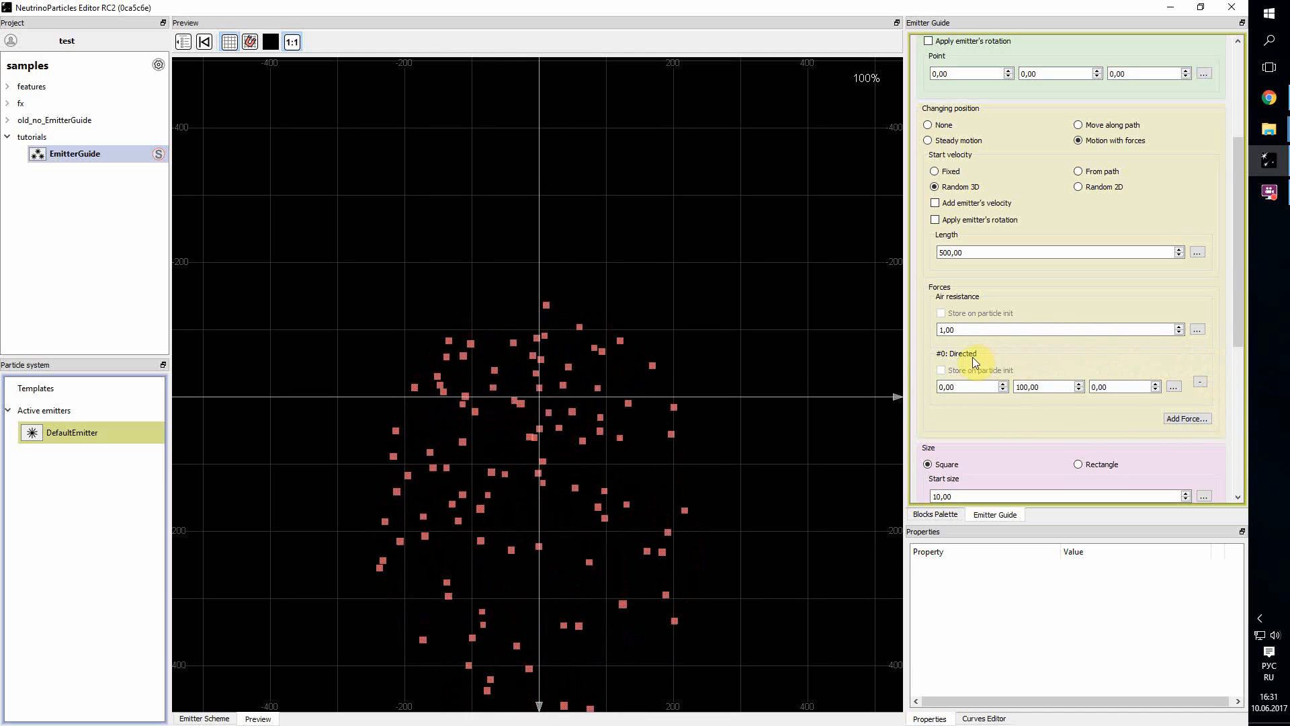
pyautogui.click(1201, 384)
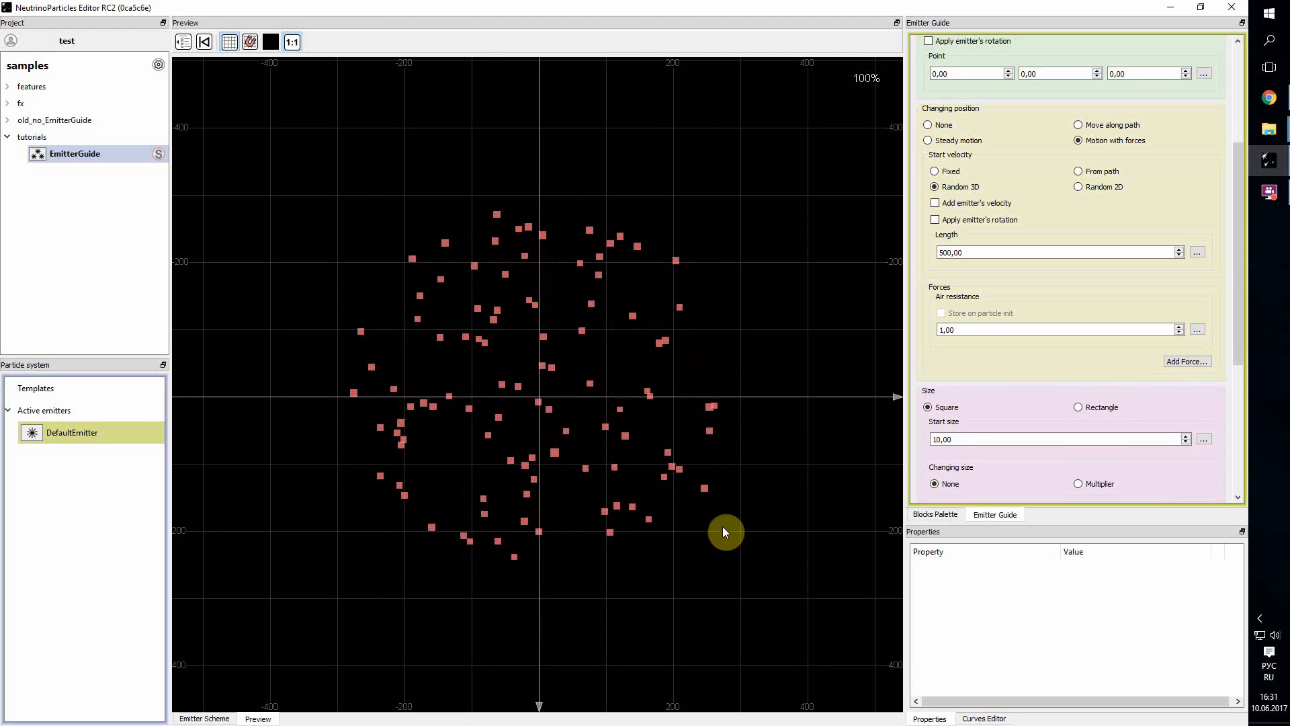
pyautogui.click(1187, 363)
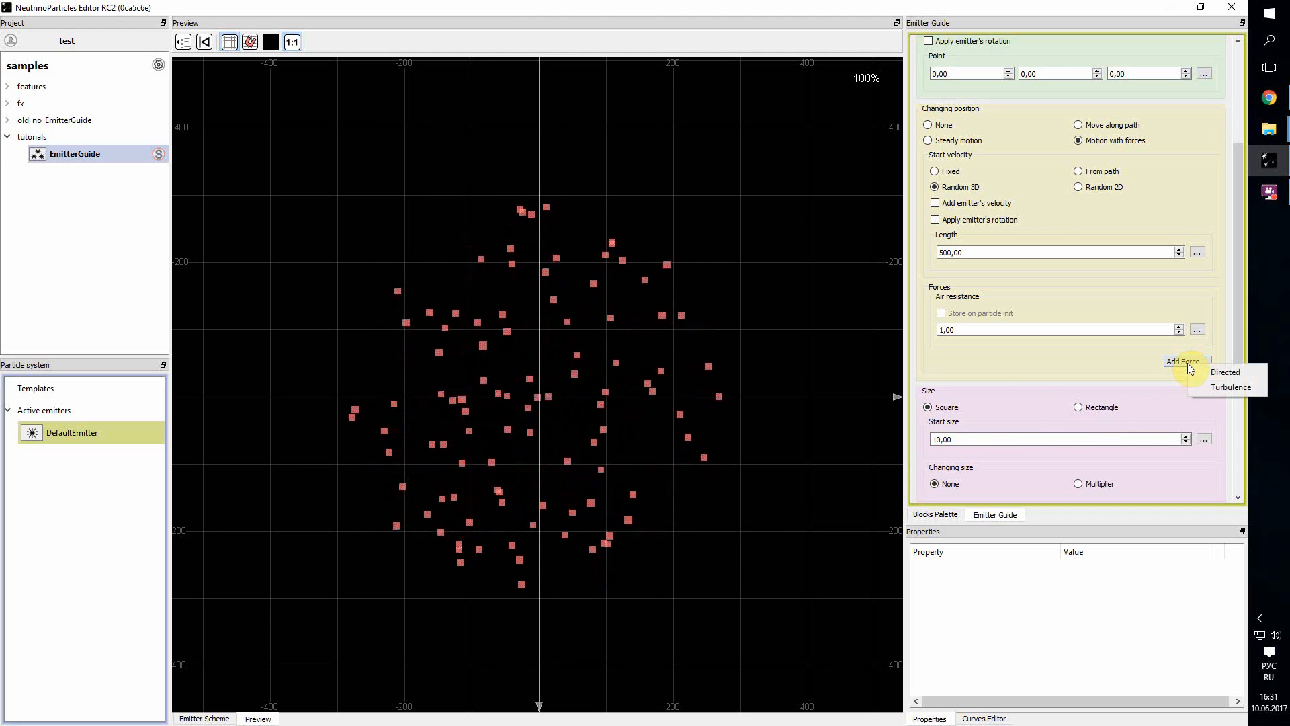
pyautogui.click(1226, 374)
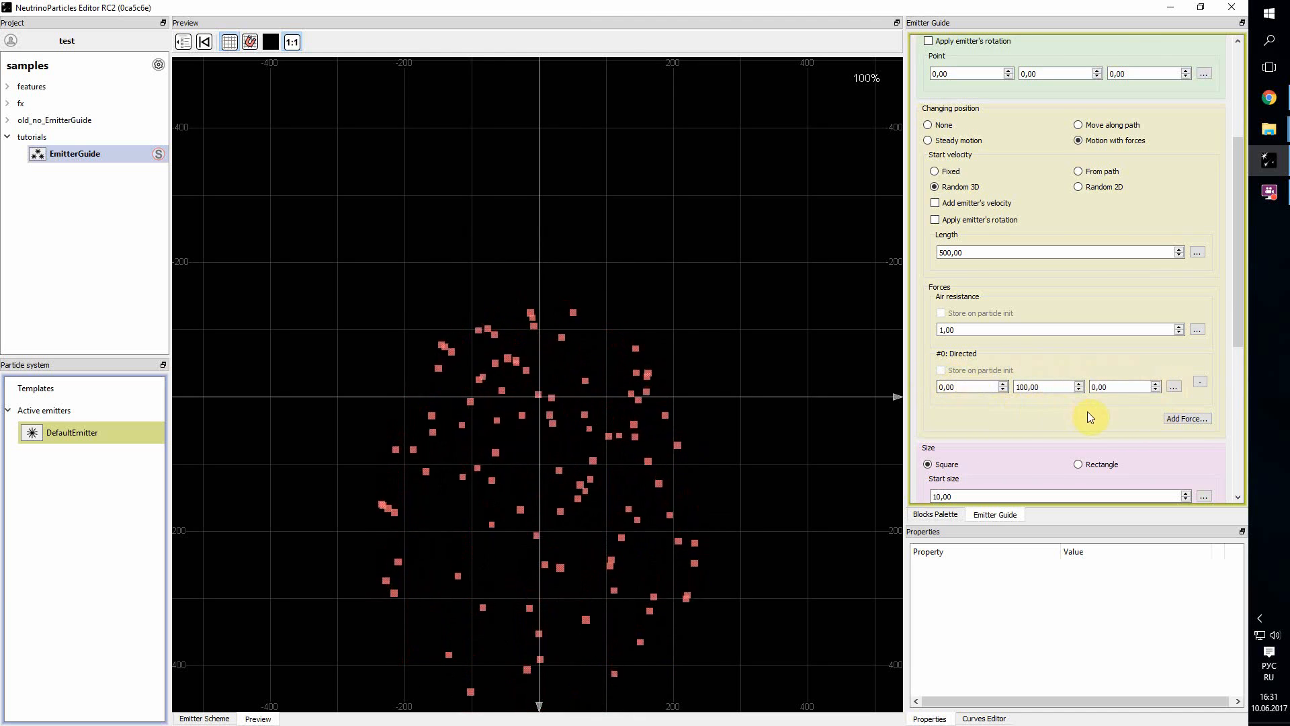
pyautogui.click(1179, 388)
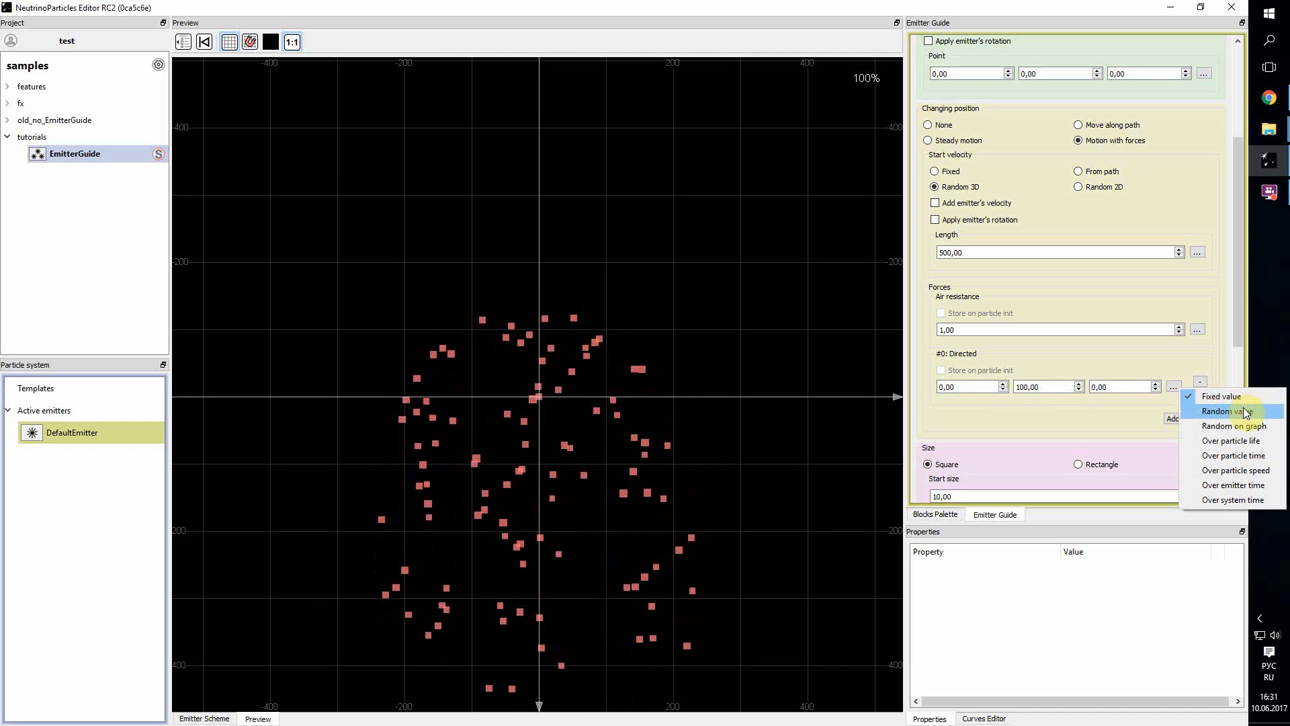
pyautogui.click(1167, 367)
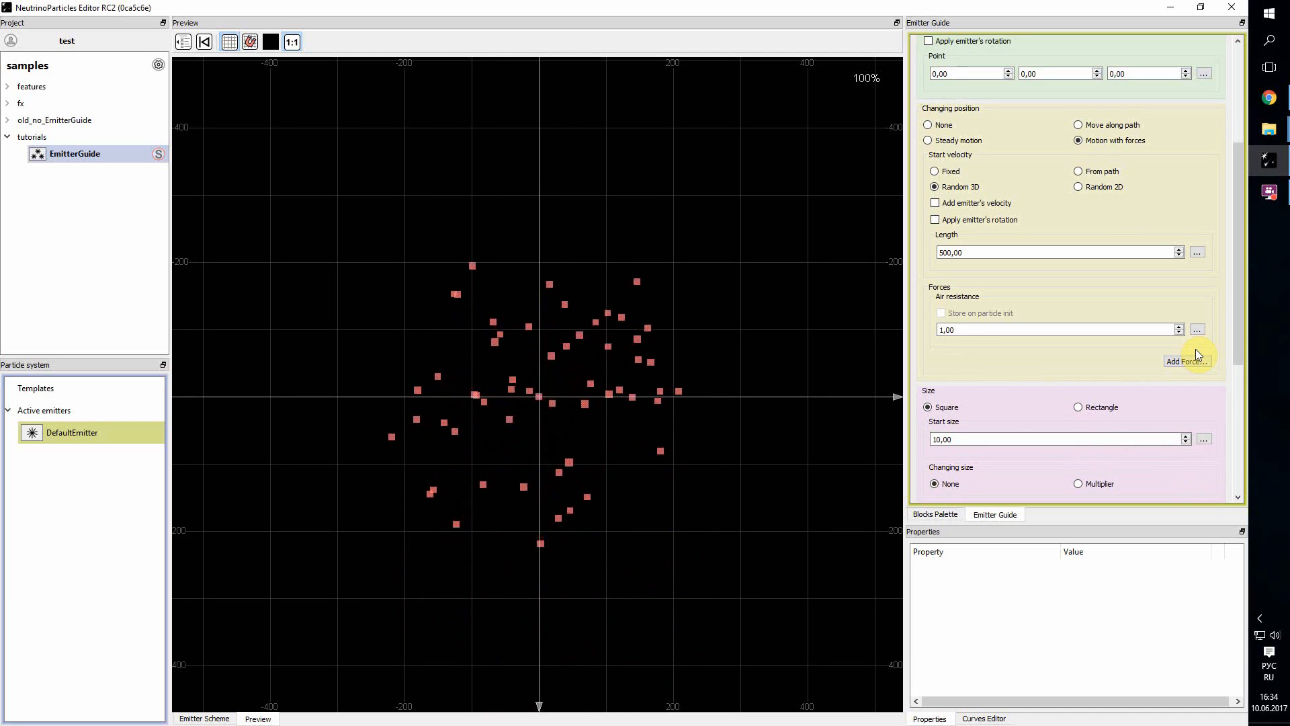
pyautogui.click(1195, 356)
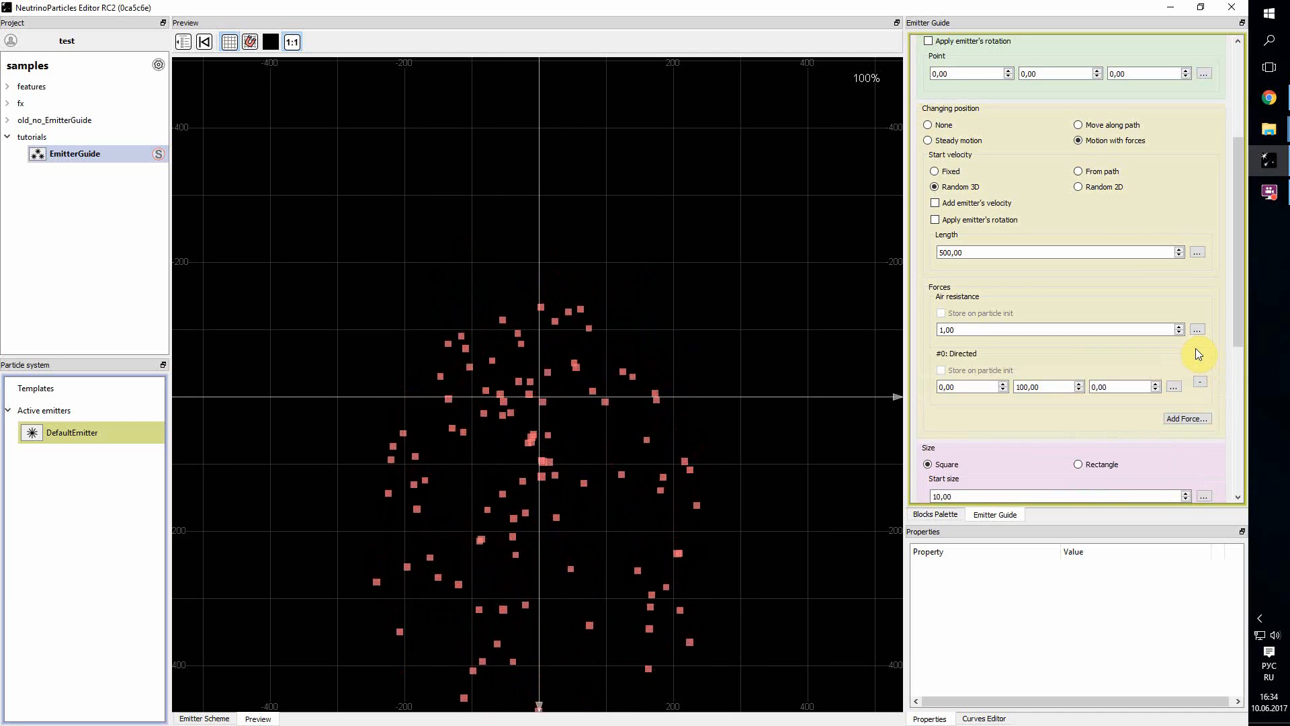
# Step: Set the directed force's second component to -100, keeping its fixed value type
pyautogui.click(1173, 387)
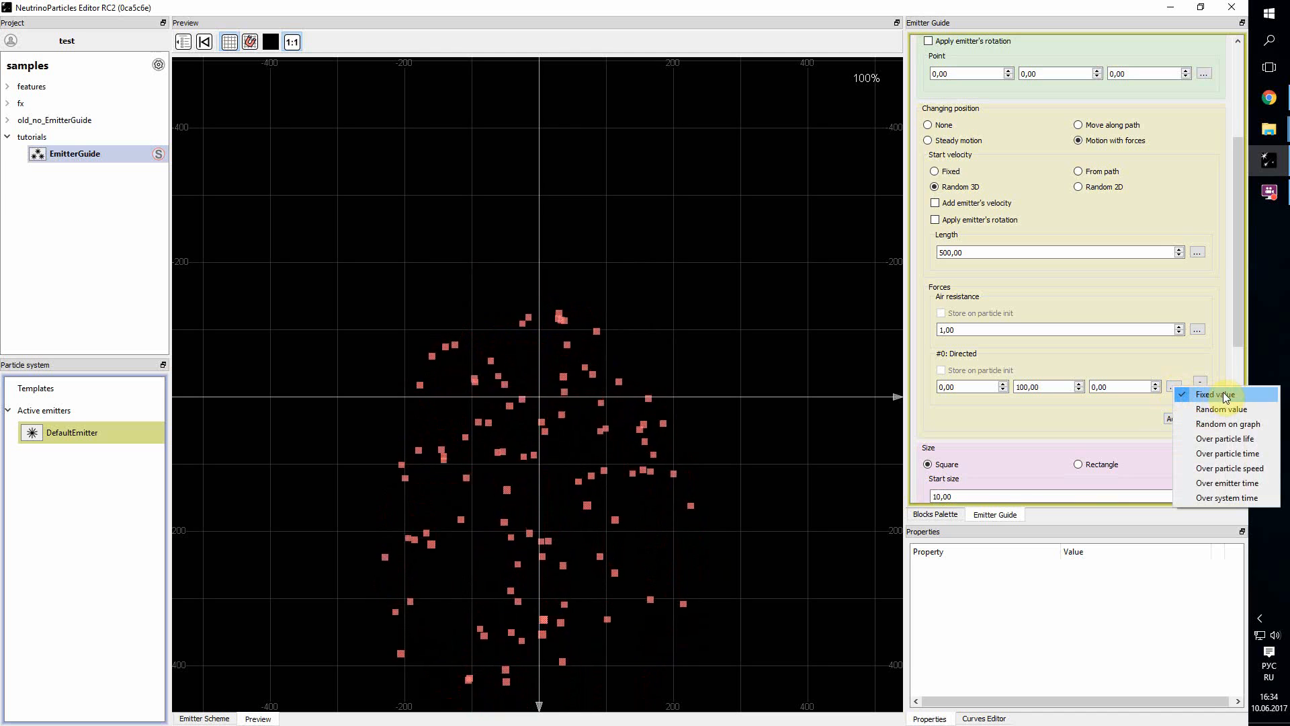
pyautogui.click(1024, 402)
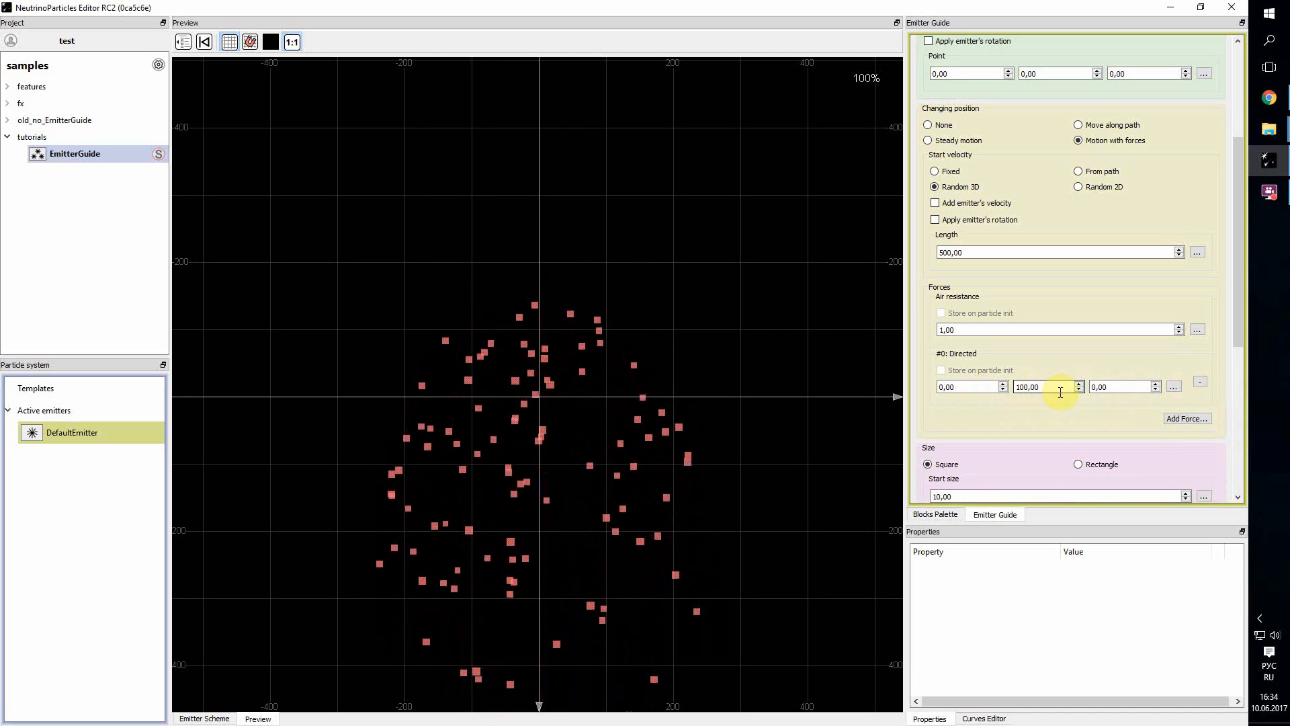
pyautogui.click(1018, 390)
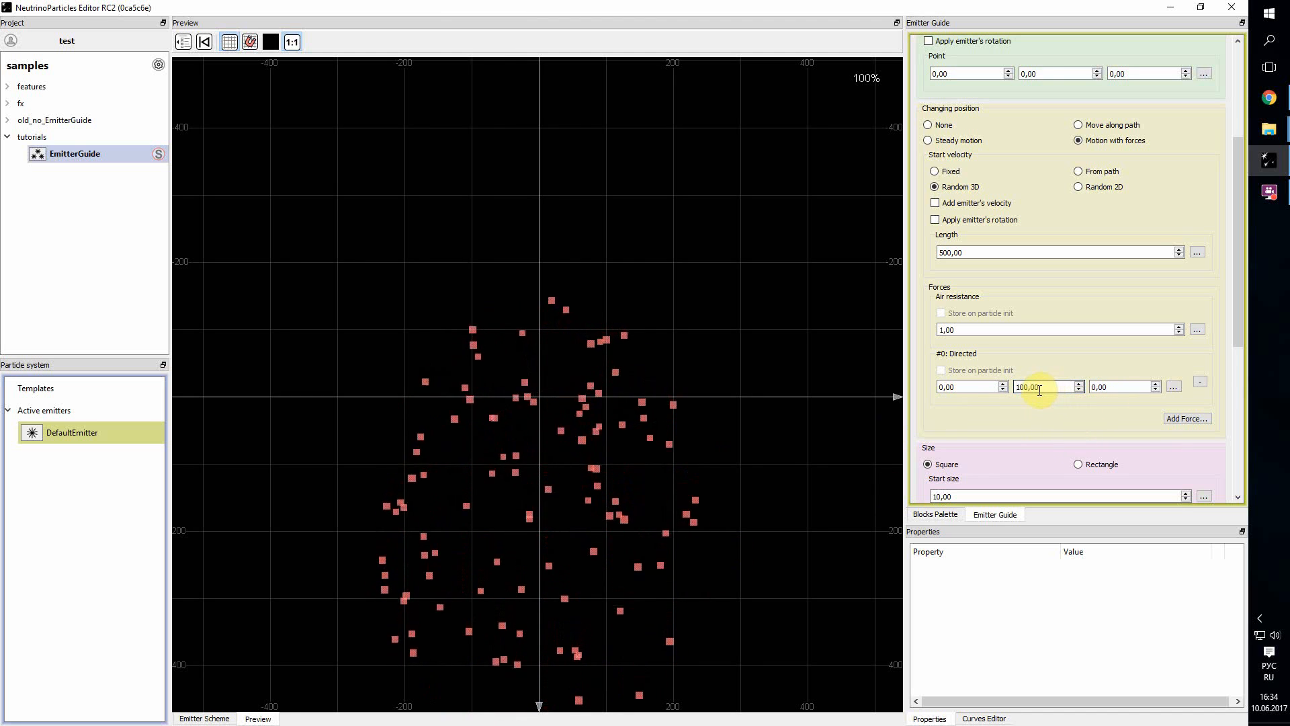
pyautogui.write('-')
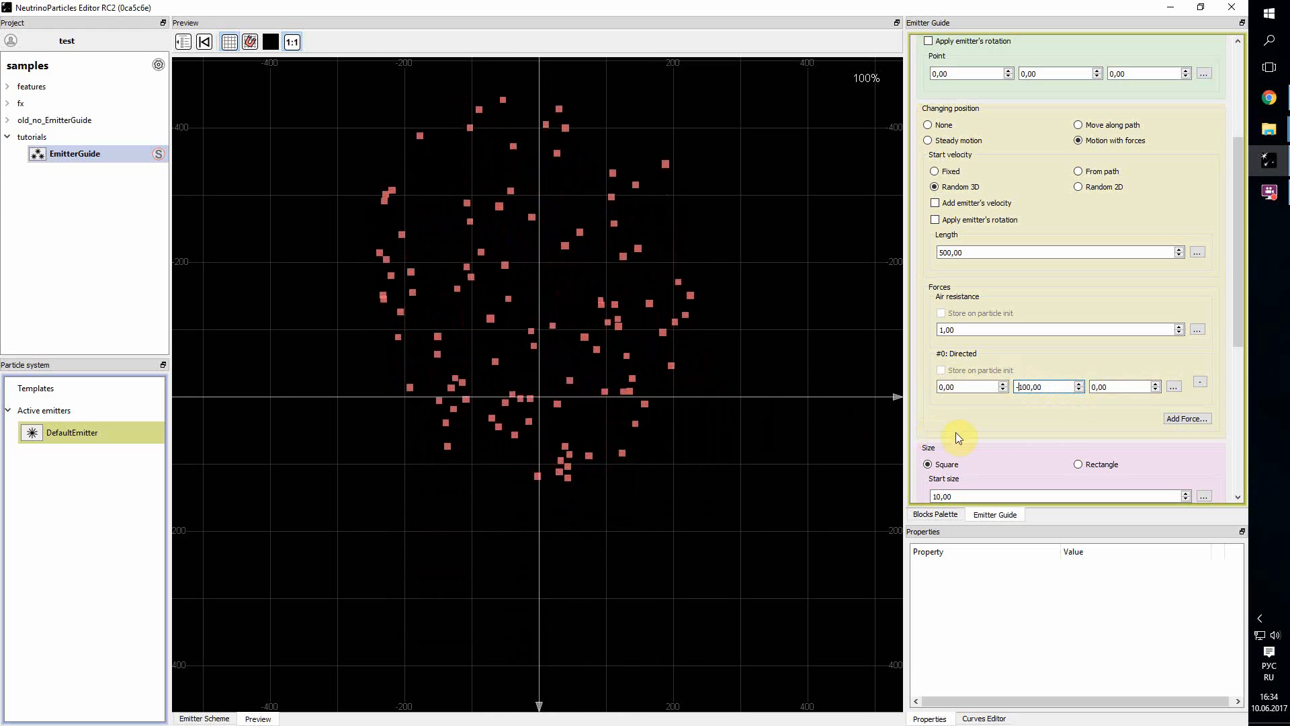
# Step: Change the directed force to vary over particle life and open its curves for editing, with a wider value range in view
pyautogui.click(1173, 386)
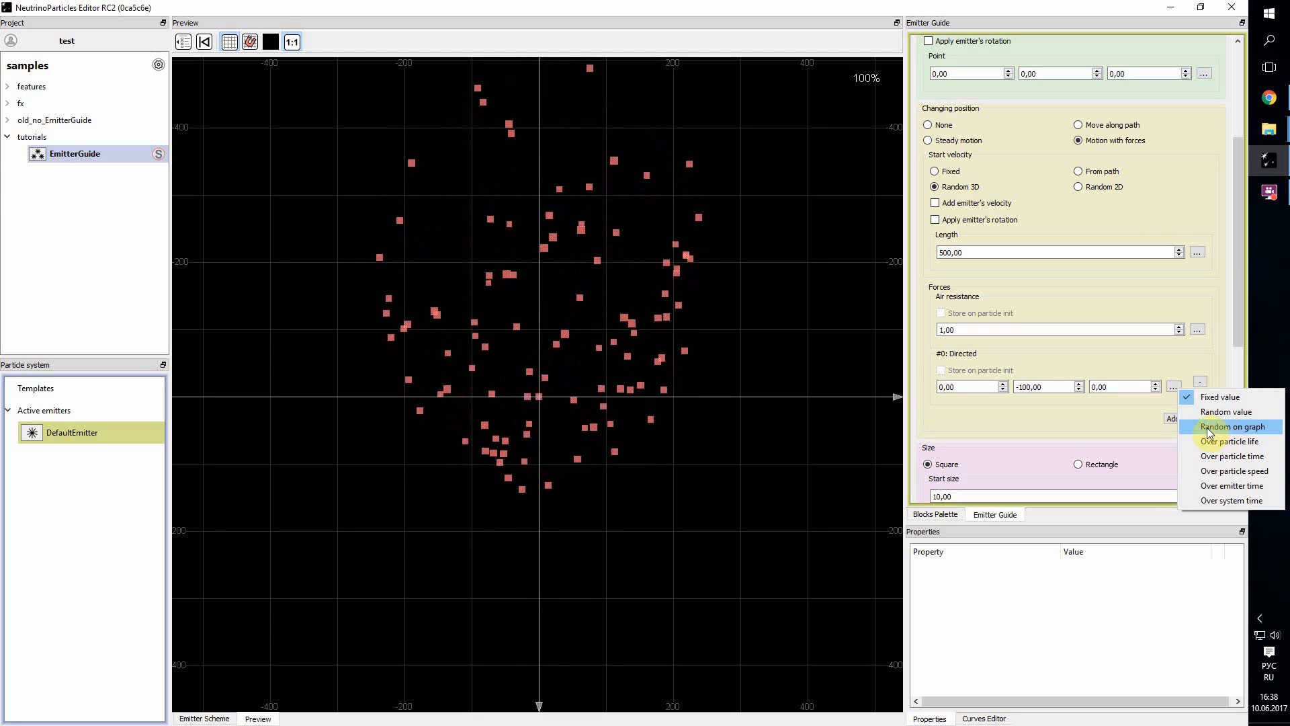
pyautogui.click(1242, 444)
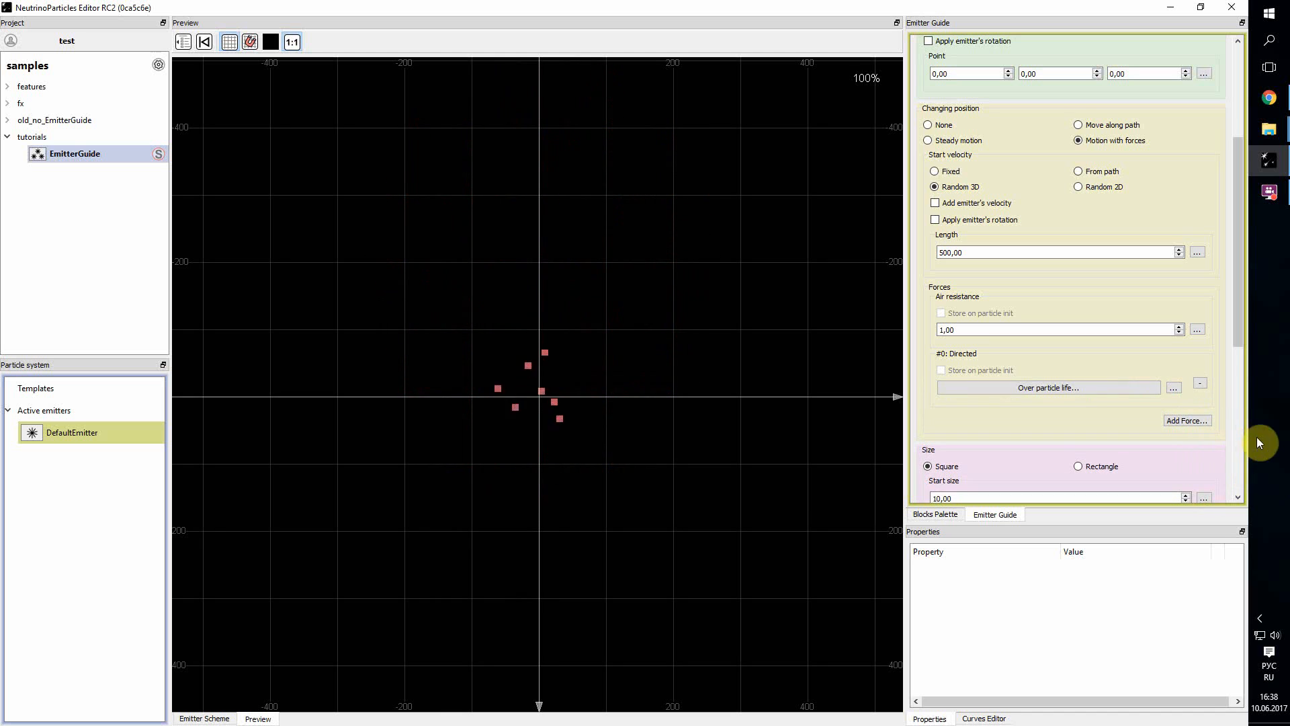
pyautogui.click(1076, 390)
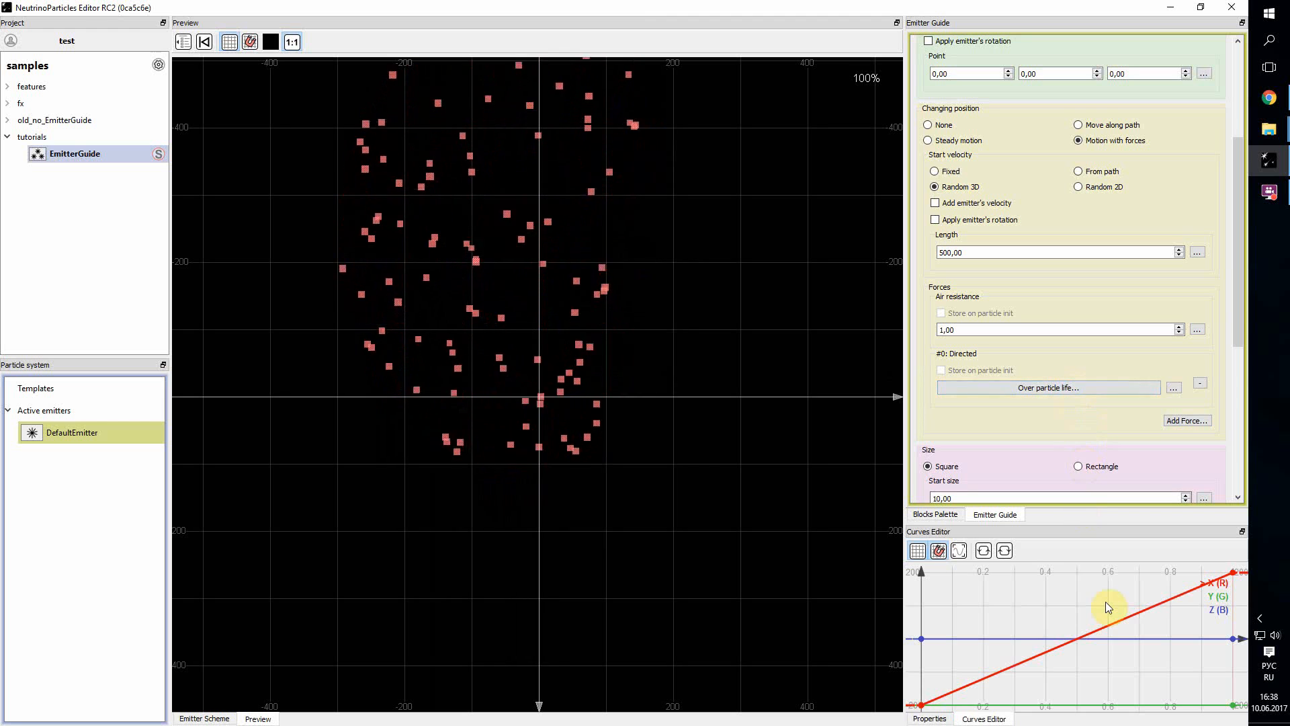
pyautogui.scroll(-5, 1095, 627)
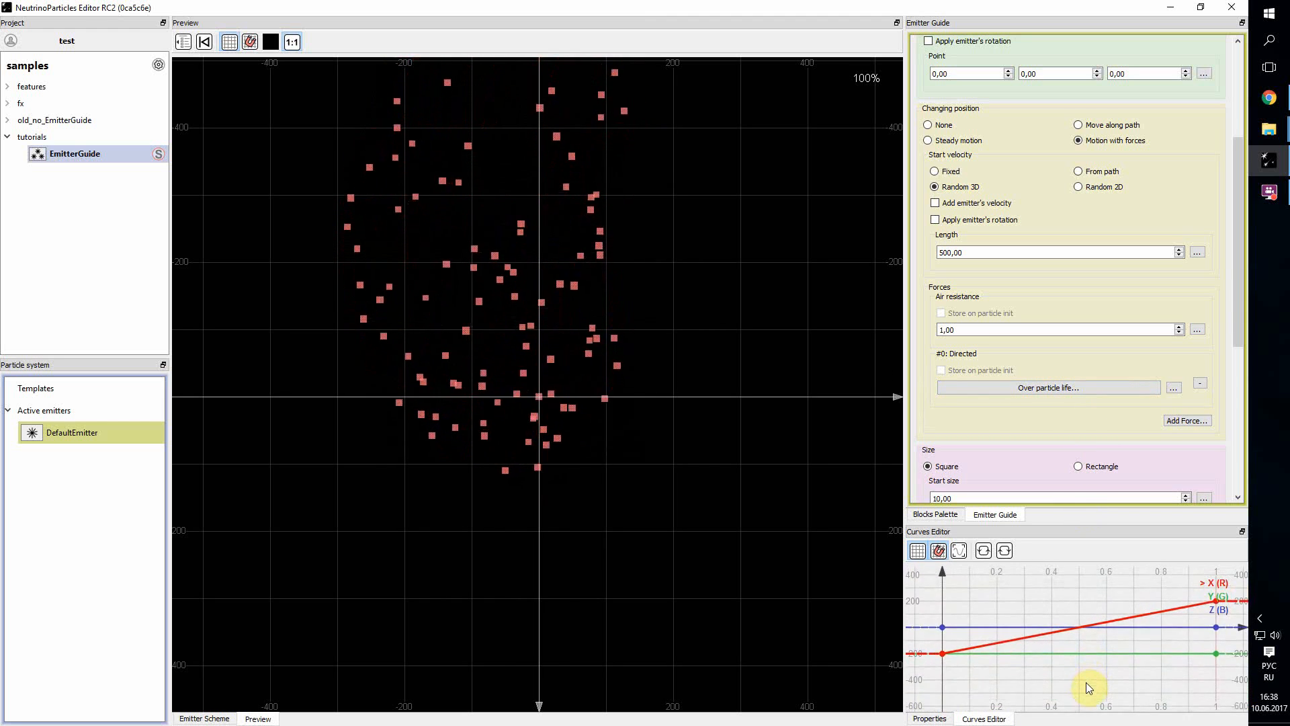
pyautogui.moveTo(1093, 647); pyautogui.dragTo(1090, 666)
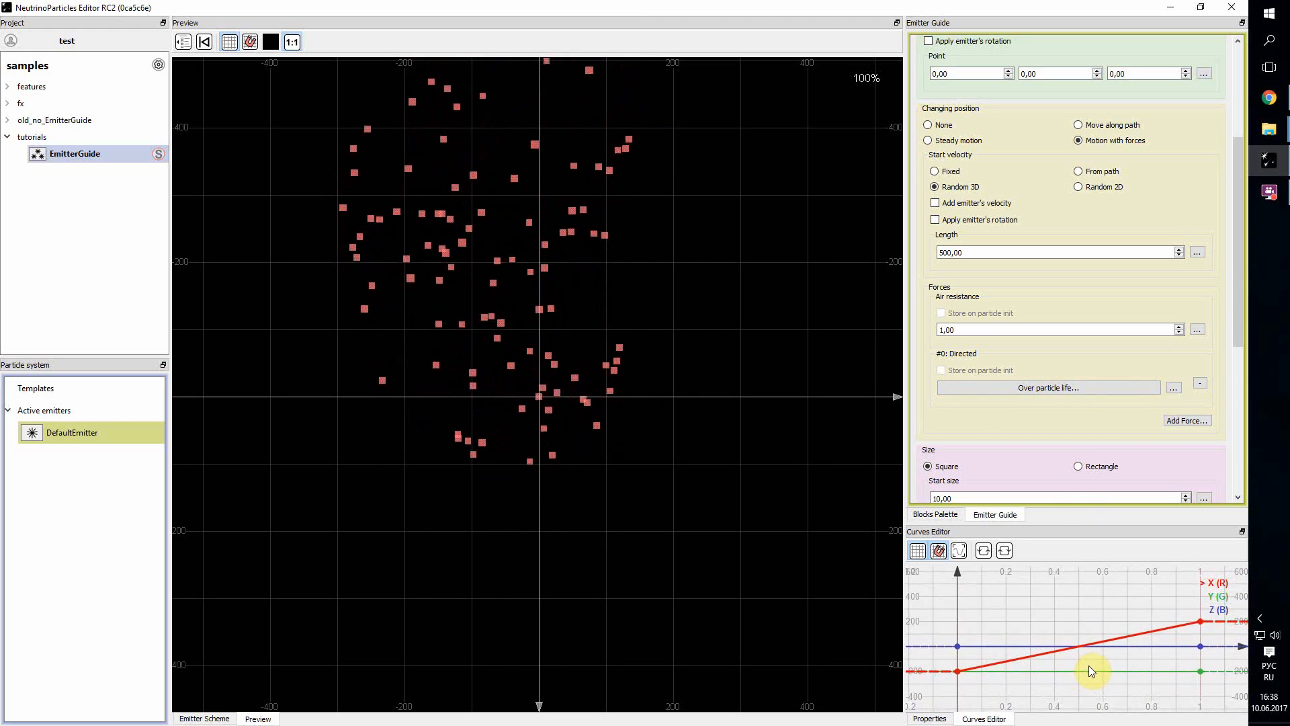
# Step: Flatten the force's X and Y curves to 0 by reducing each to a single point
pyautogui.click(1024, 664)
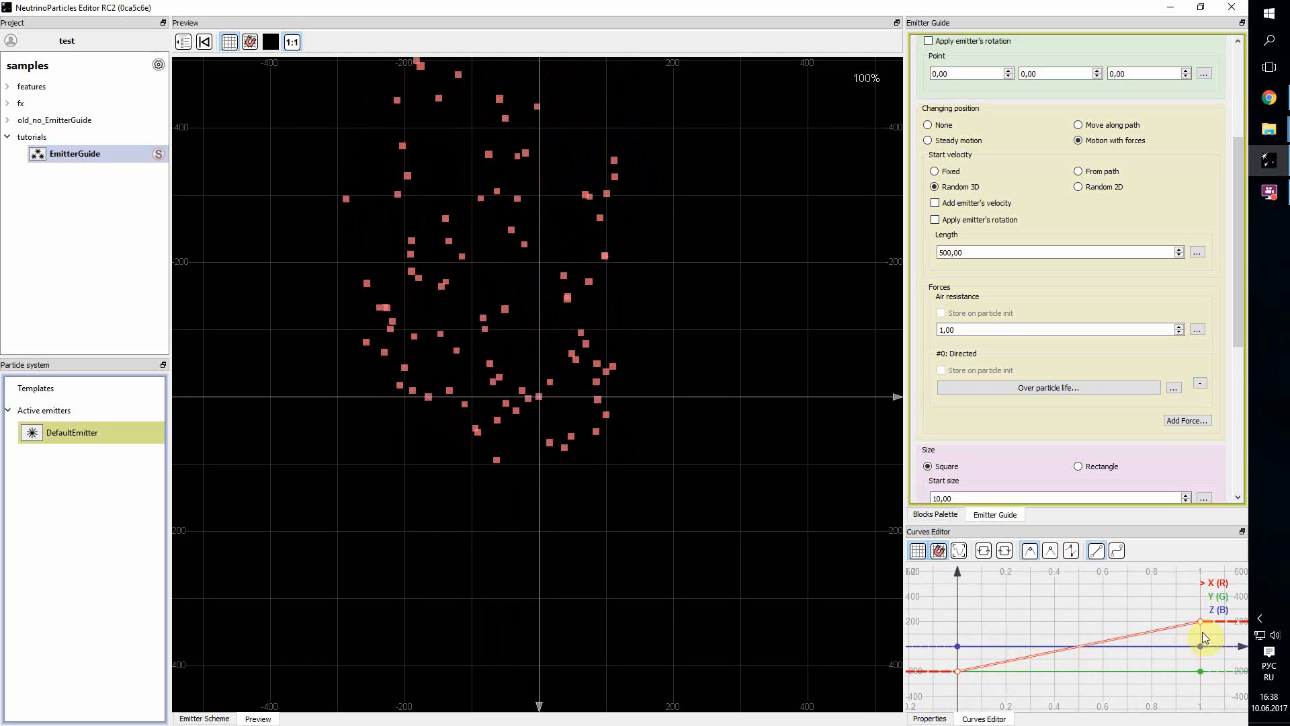
pyautogui.moveTo(1200, 622)
pyautogui.mouseDown()
pyautogui.moveTo(1200, 658)
pyautogui.moveTo(1200, 622)
pyautogui.mouseUp()
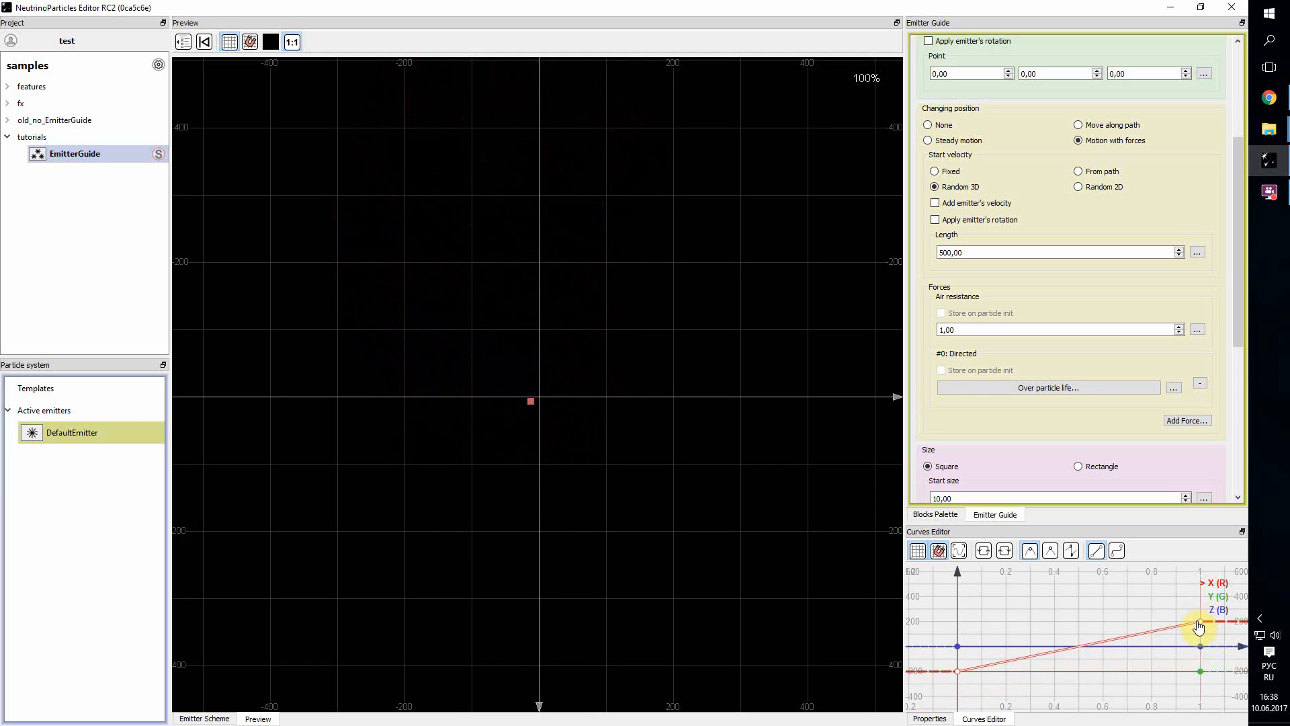
pyautogui.click(1201, 622)
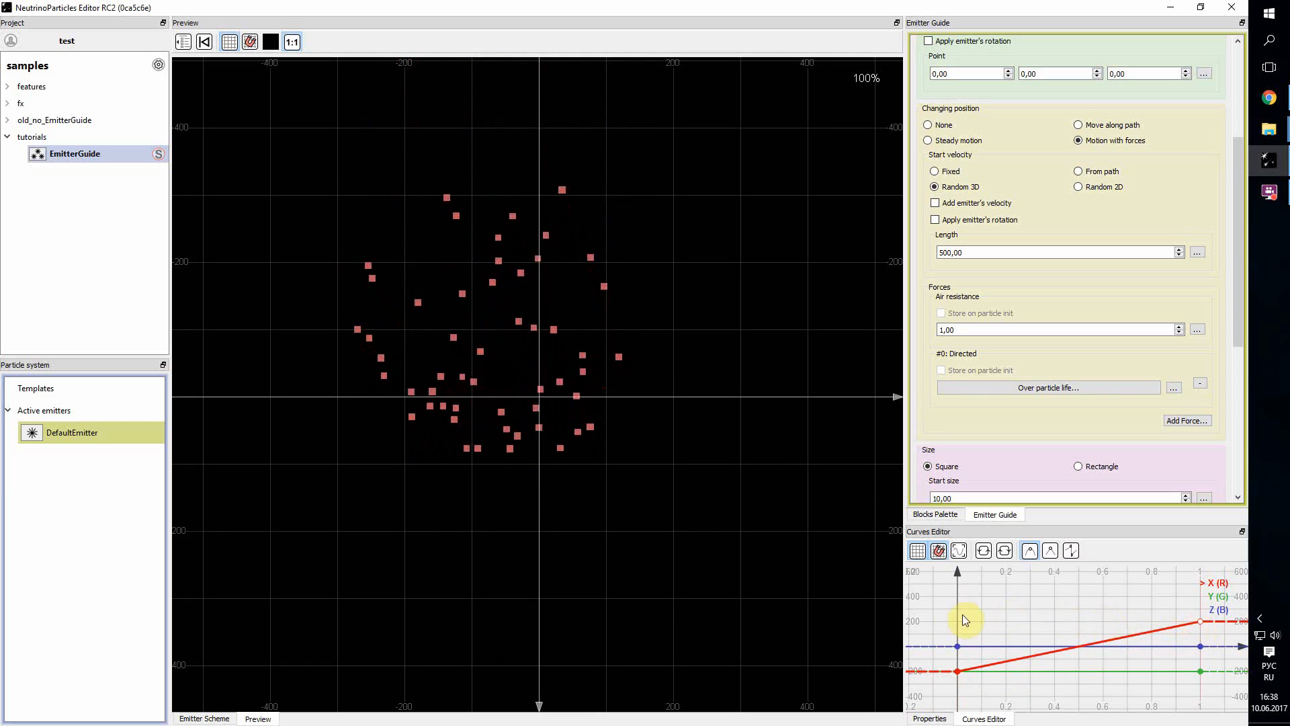
pyautogui.click(958, 670)
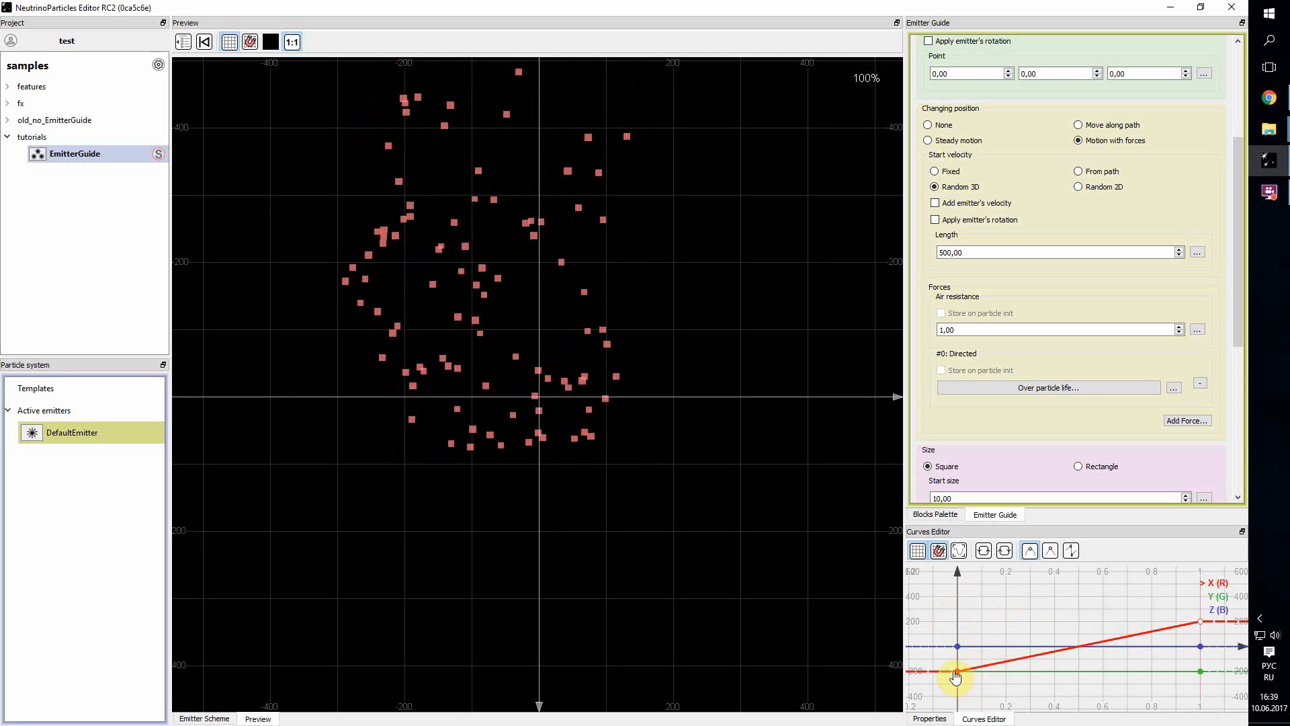
pyautogui.press('Delete')
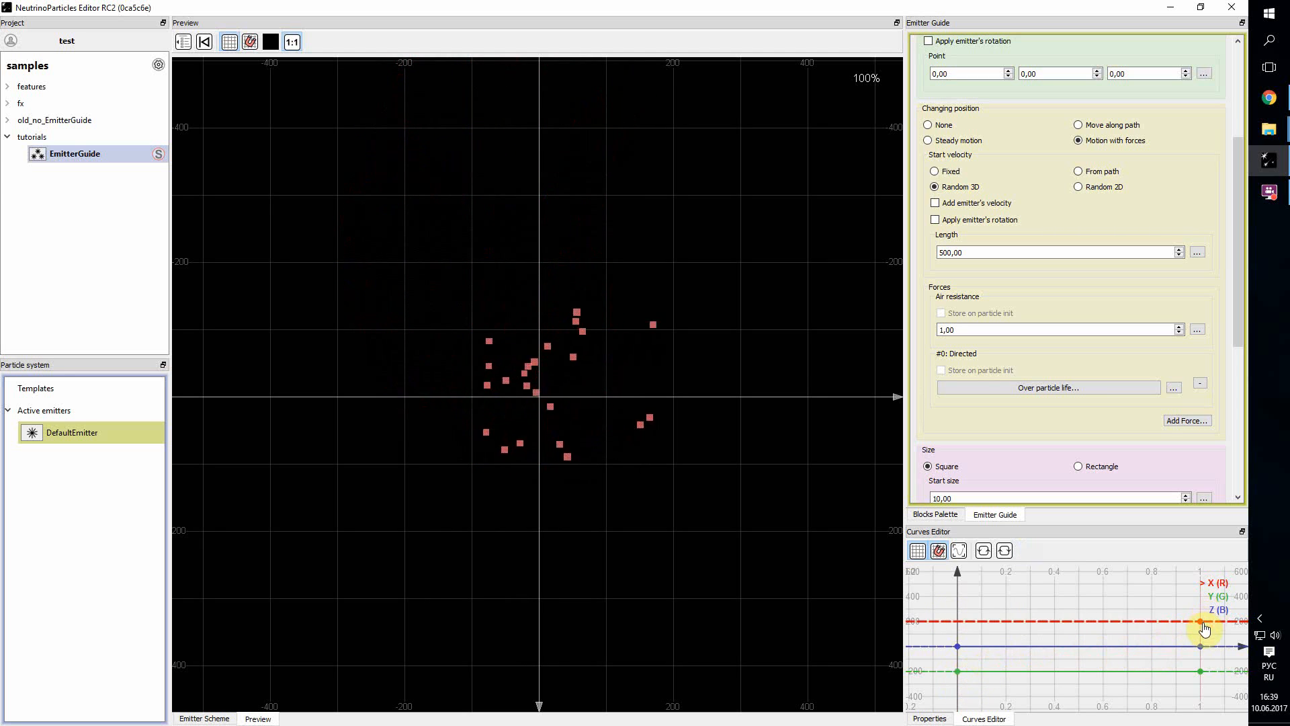
pyautogui.moveTo(1201, 622); pyautogui.dragTo(1202, 647)
pyautogui.click(1201, 672)
pyautogui.press('Delete')
pyautogui.moveTo(957, 672); pyautogui.dragTo(957, 647)
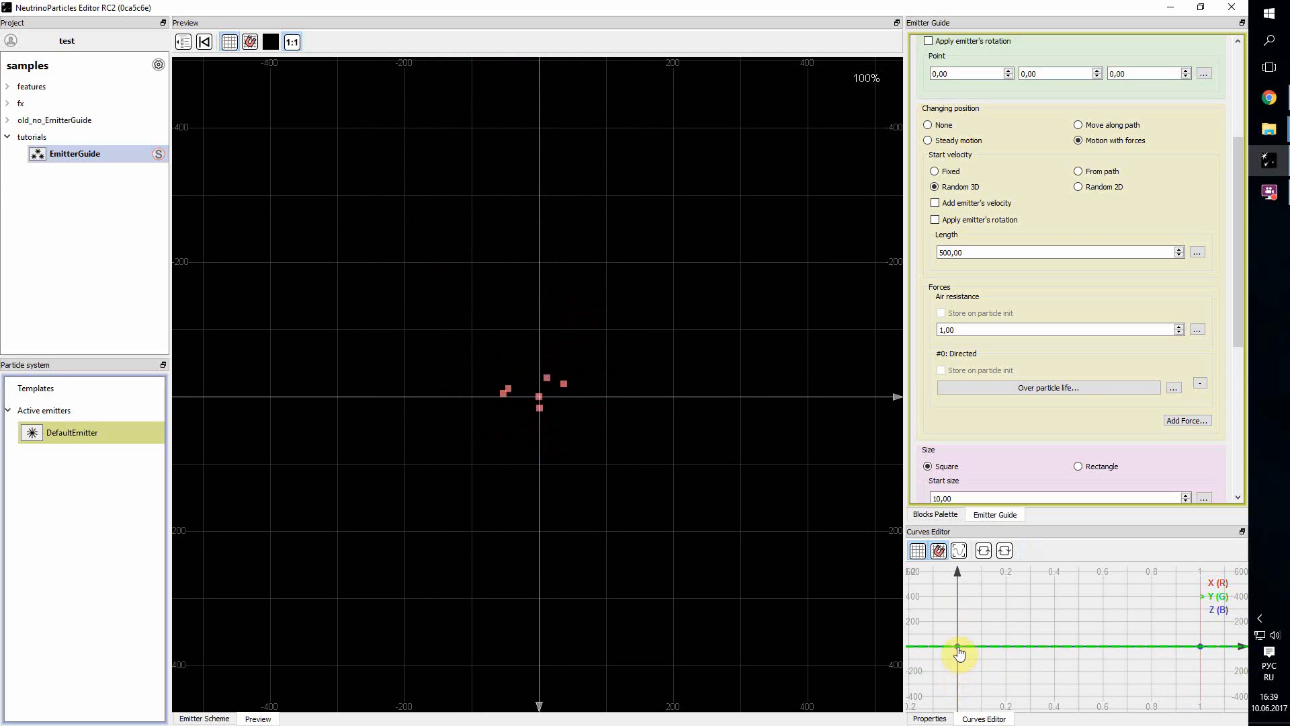
# Step: Select the force's Z curve and delete its end point at 1
pyautogui.click(1071, 647)
pyautogui.click(1219, 611)
pyautogui.click(1201, 648)
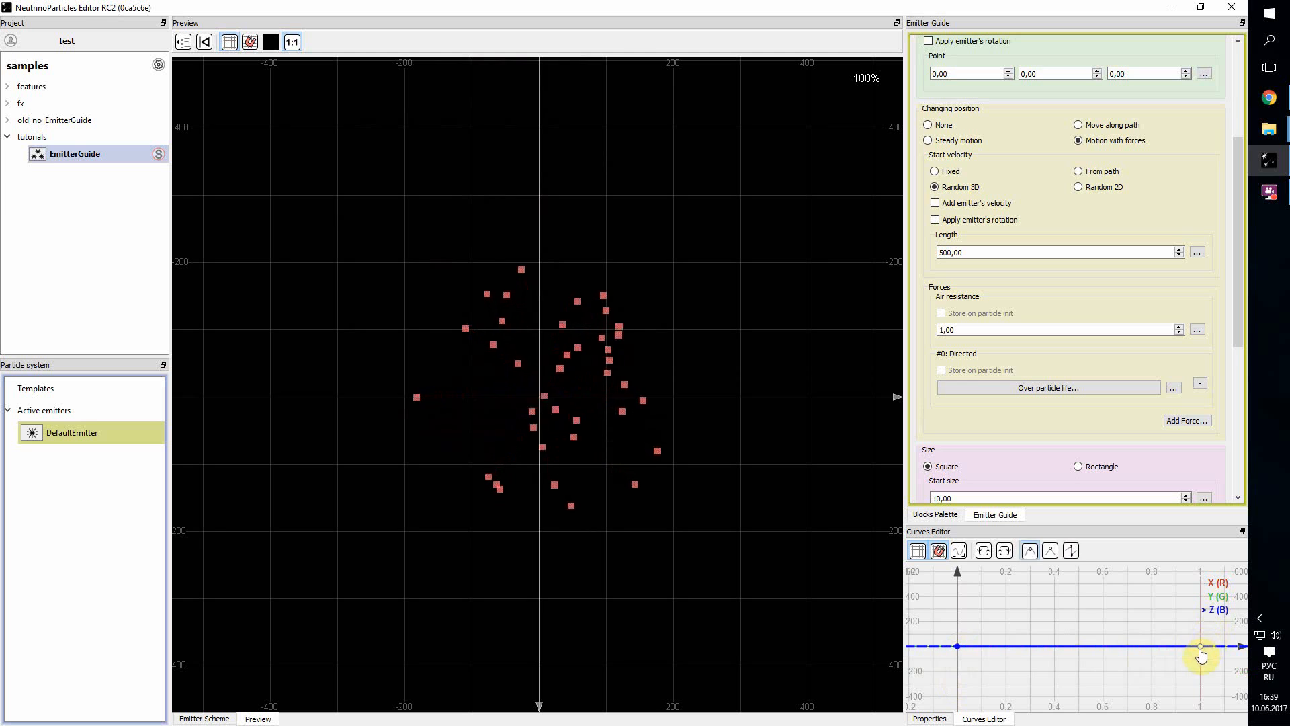
pyautogui.press('Delete')
pyautogui.click(958, 647)
# Step: Raise the force's Y curve to 200 and add points at 0.5 and 1
pyautogui.click(1217, 597)
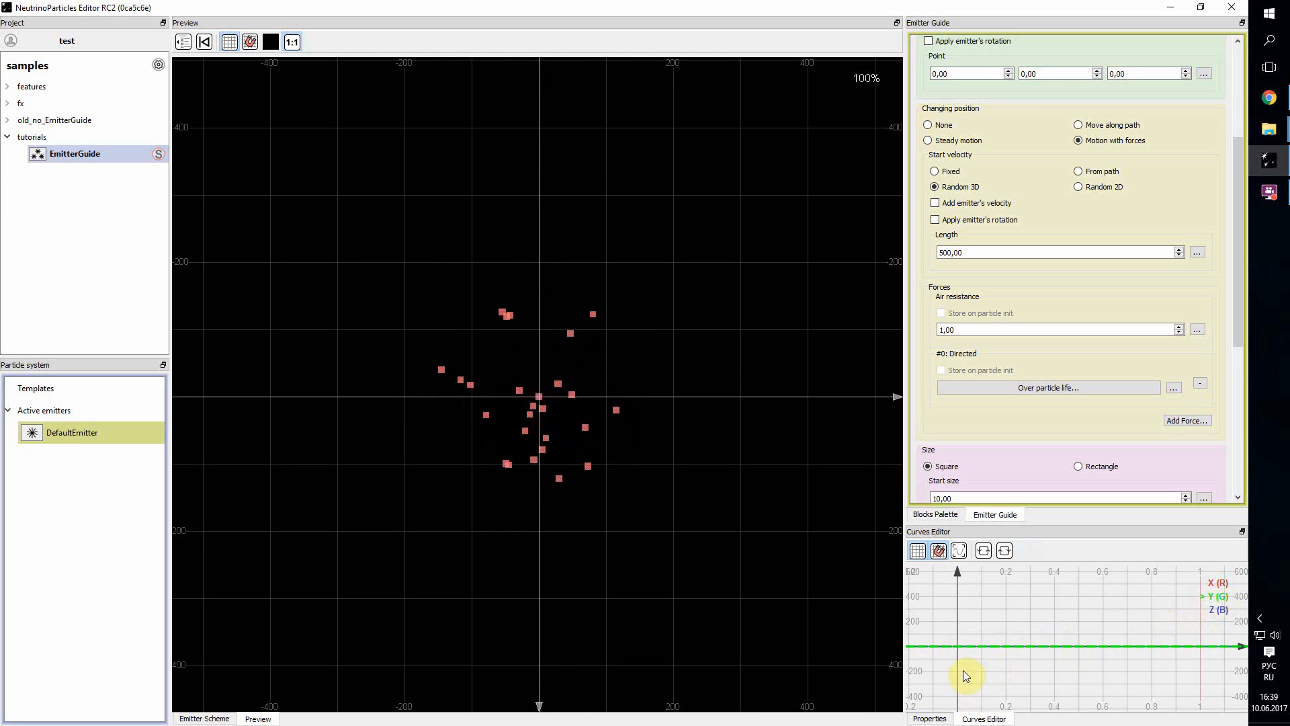
pyautogui.moveTo(959, 649); pyautogui.dragTo(964, 621)
pyautogui.doubleClick(1080, 622)
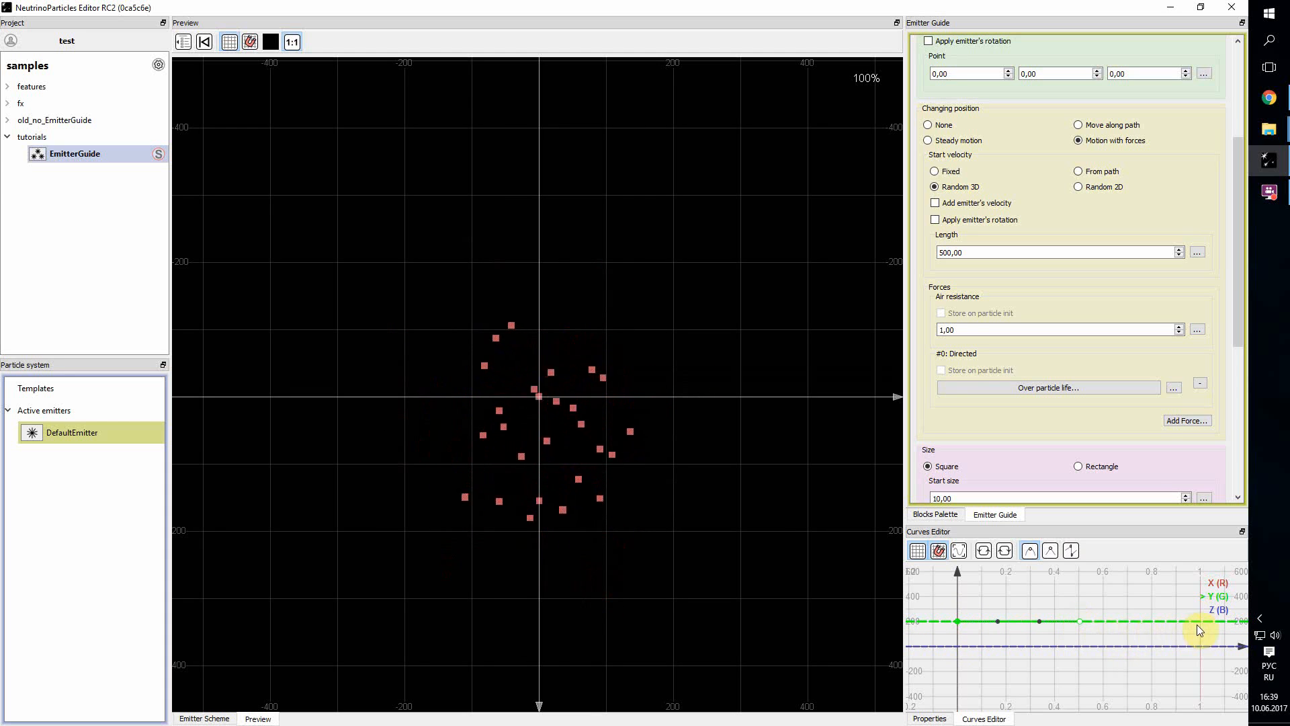
pyautogui.doubleClick(1201, 622)
# Step: Split the Y curve at its 0.5 point and lower the second half to -200
pyautogui.click(1081, 622)
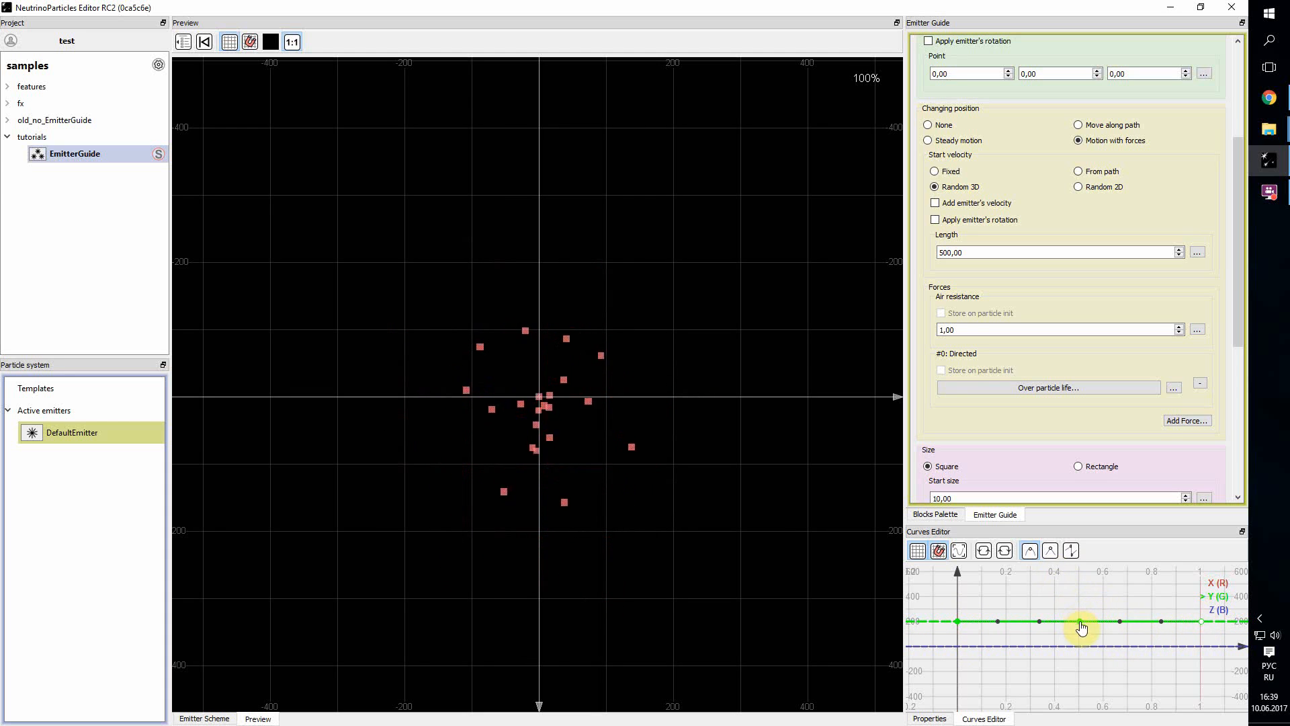
pyautogui.click(1072, 550)
pyautogui.moveTo(1133, 626); pyautogui.dragTo(1135, 691)
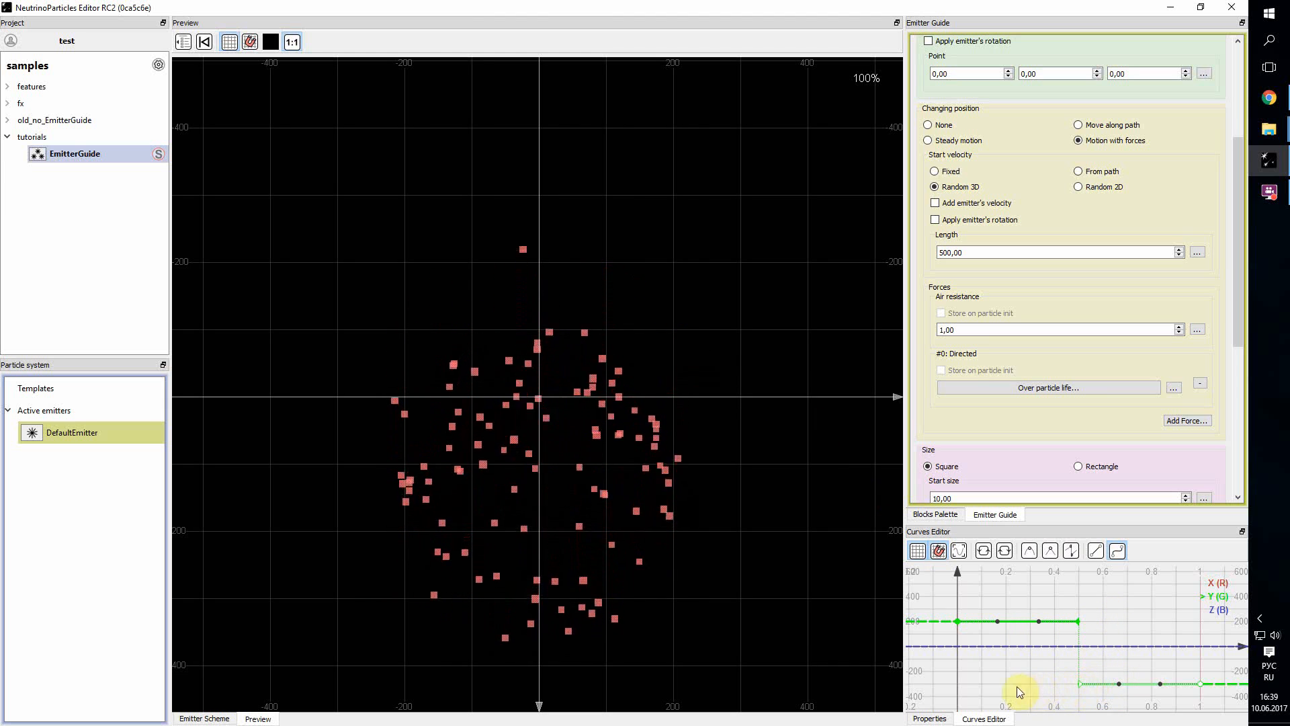
pyautogui.moveTo(1136, 684); pyautogui.dragTo(1136, 671)
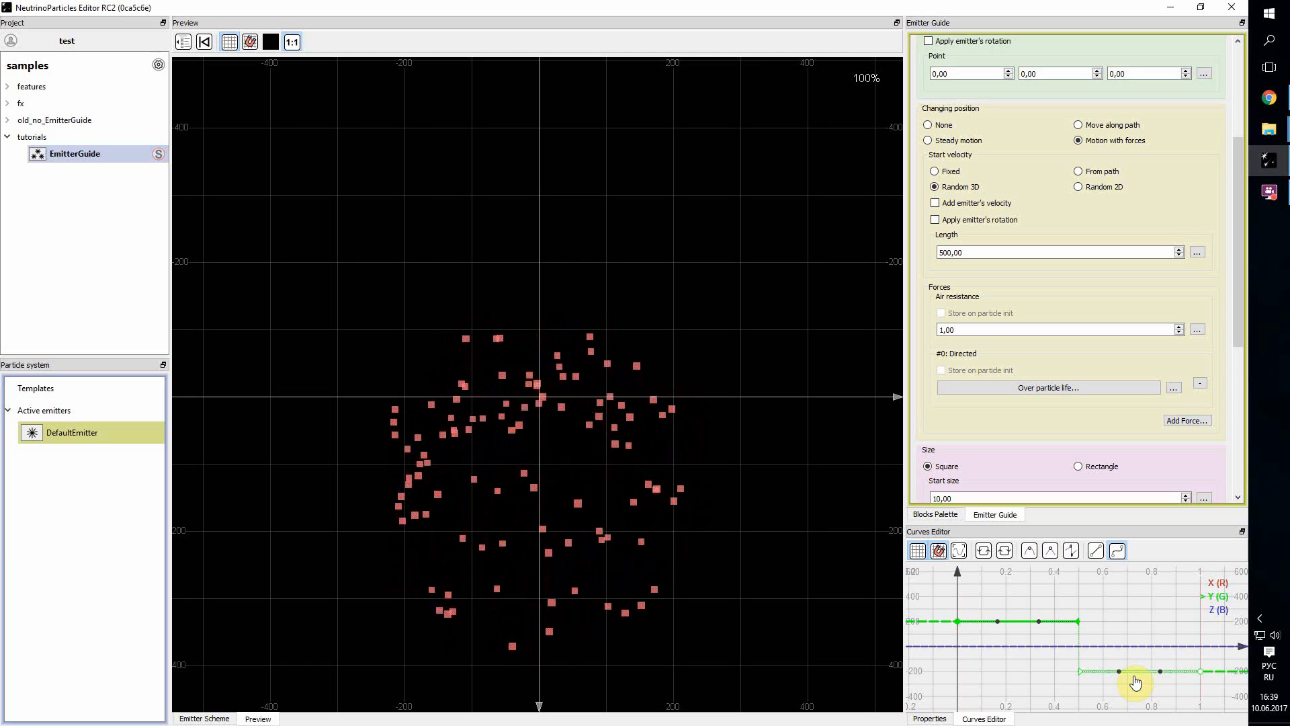
# Step: Change the directed force's value type to vary over emitter time
pyautogui.click(1174, 387)
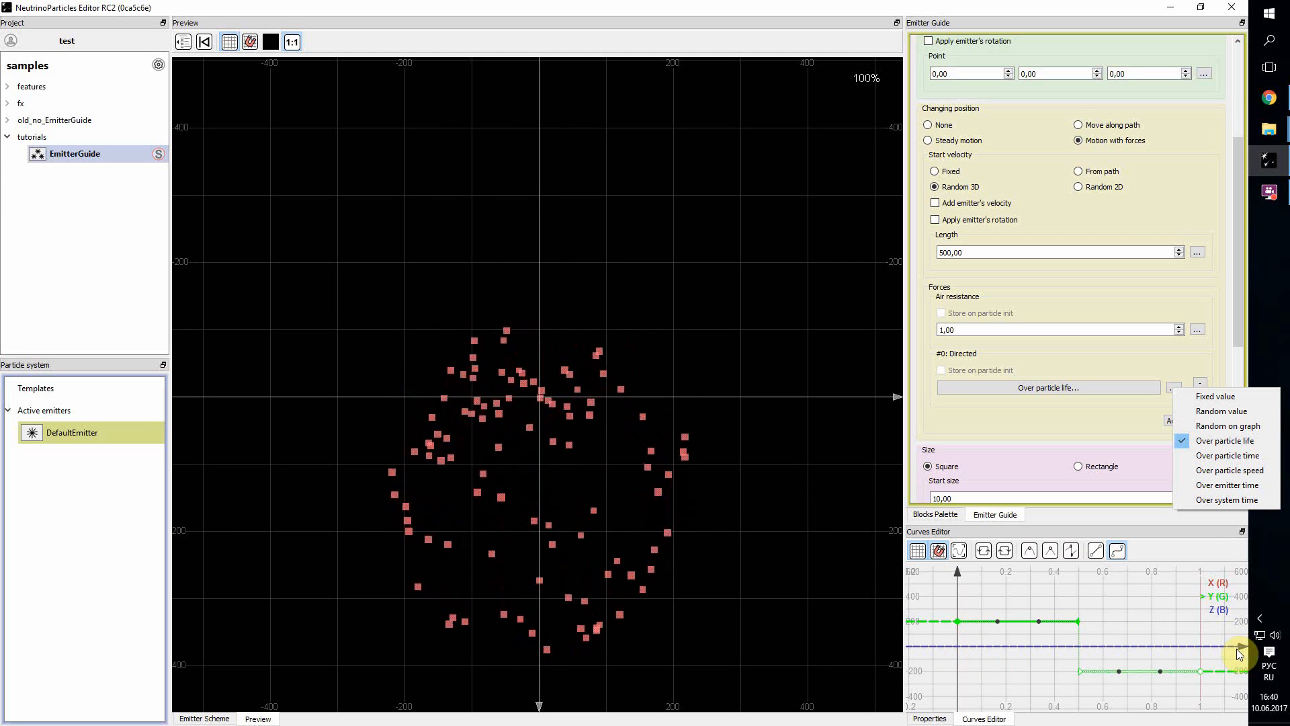
pyautogui.click(1249, 485)
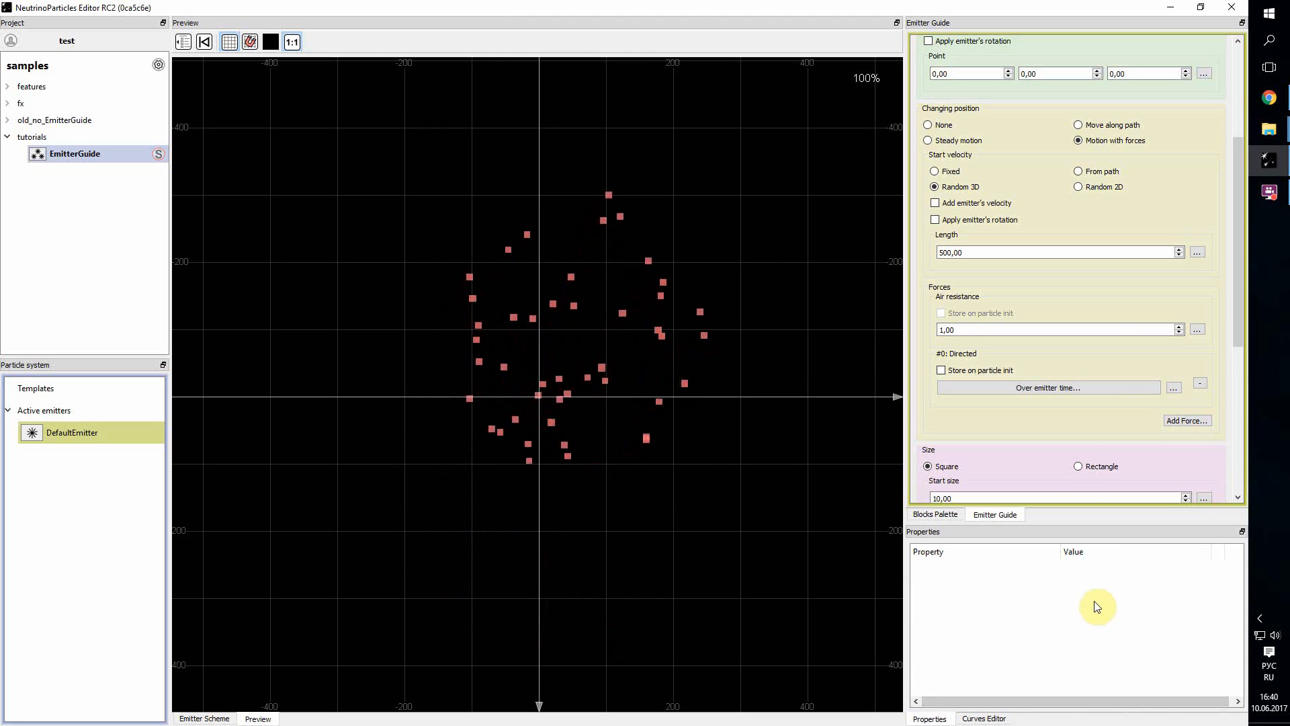
# Step: Open the directed force's emitter-time curves and delete their points so X, Y and Z are flat at 0
pyautogui.click(1057, 389)
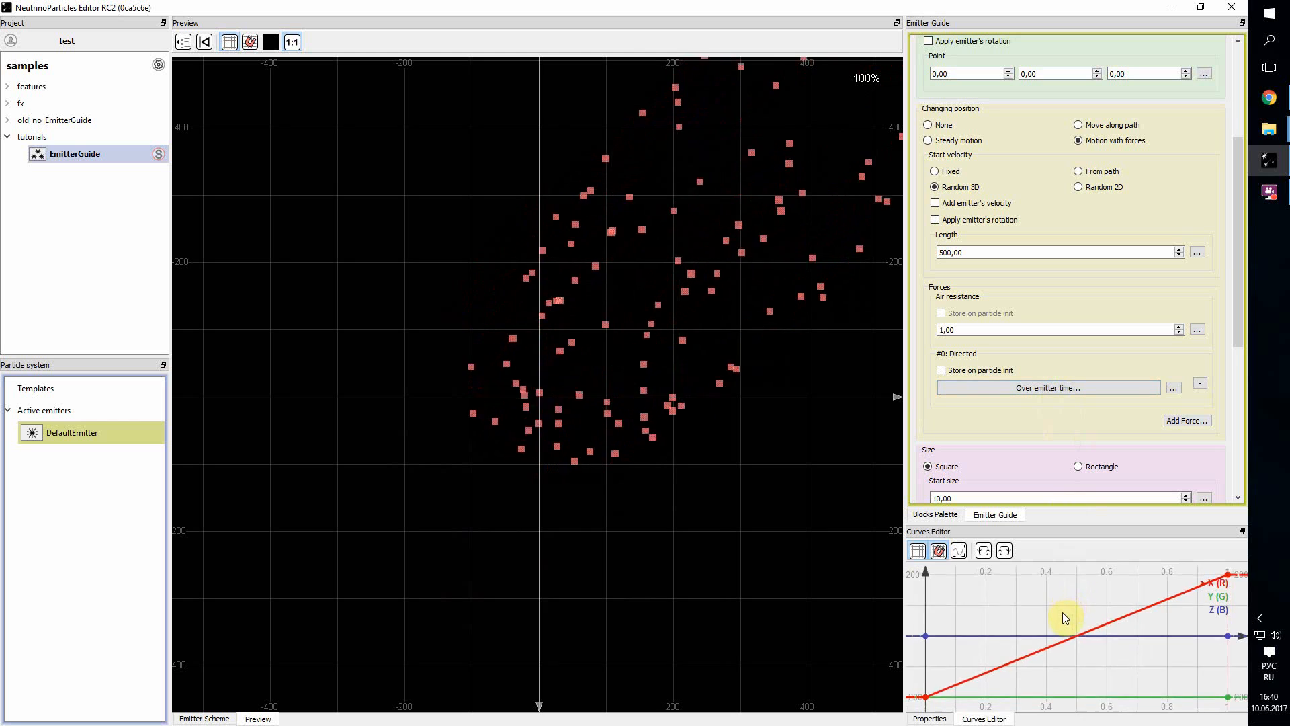
pyautogui.scroll(-5, 1062, 628)
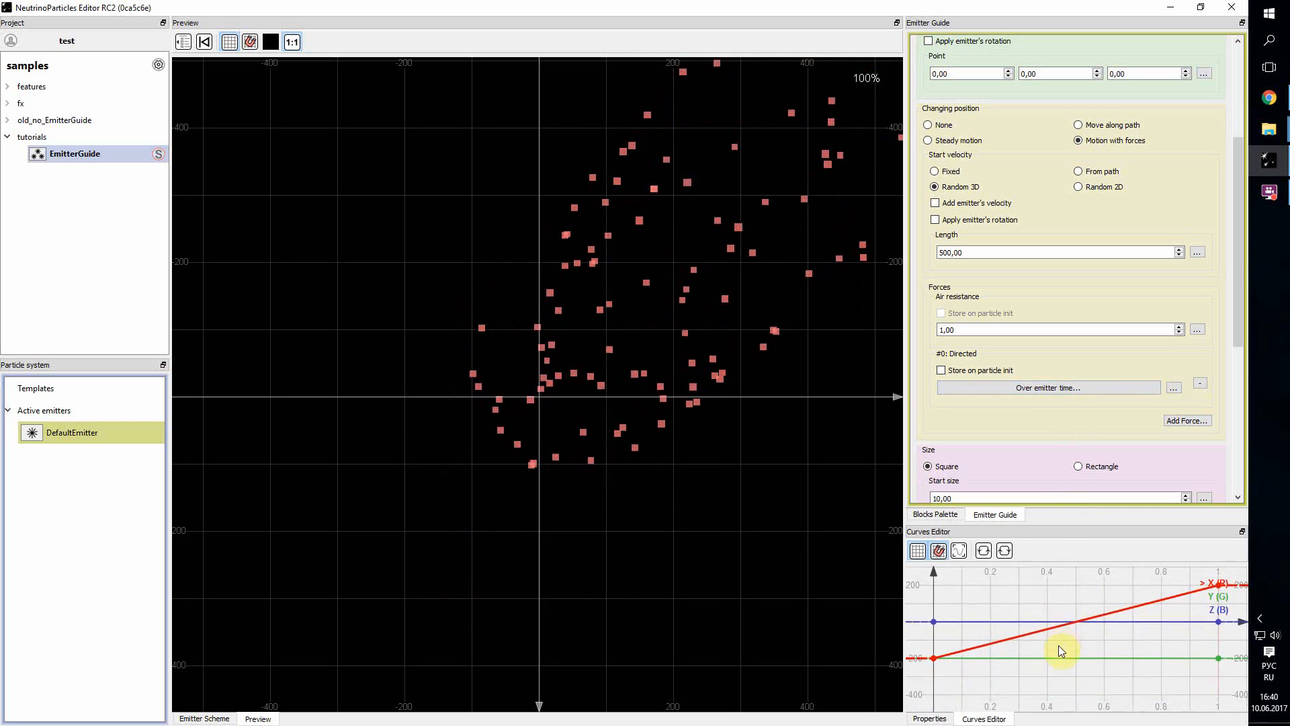
pyautogui.click(933, 643)
pyautogui.press('Delete')
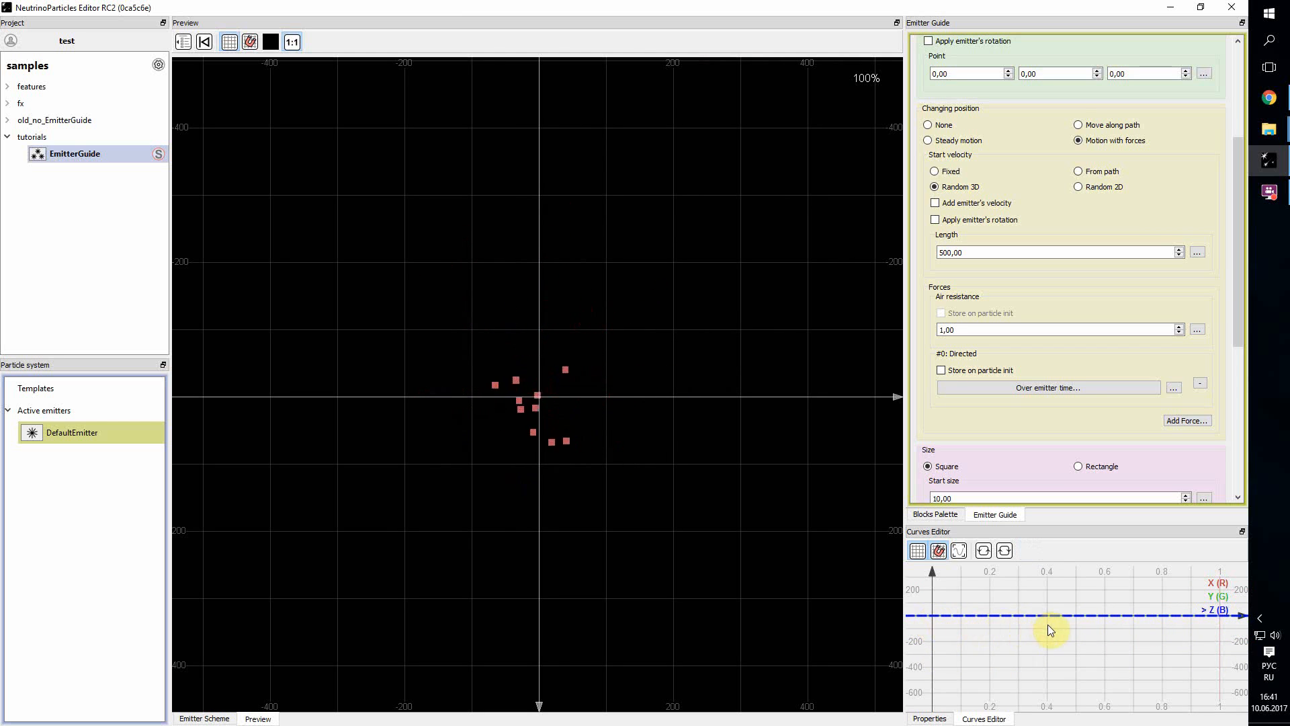
pyautogui.moveTo(1047, 627); pyautogui.dragTo(998, 648)
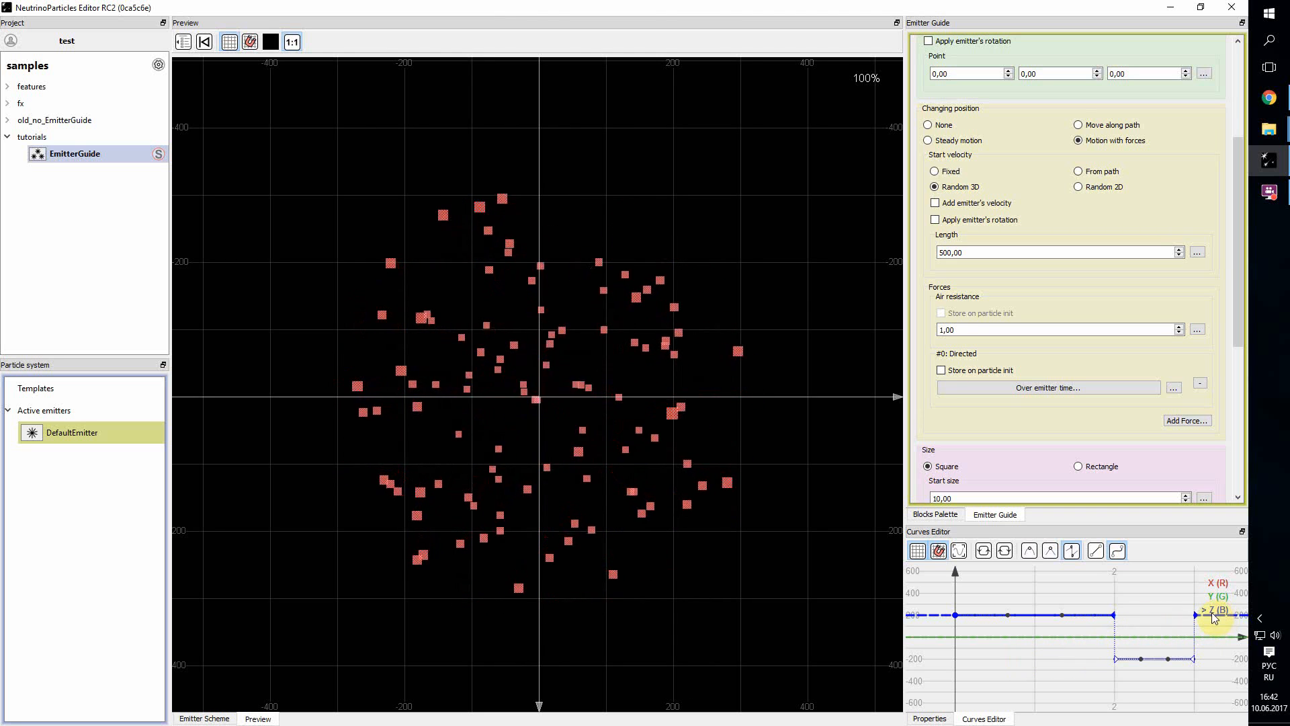
# Step: Delete all sections and points of the force's Z curve to flatten it at 0
pyautogui.click(1034, 616)
pyautogui.press('Delete')
pyautogui.click(1151, 659)
pyautogui.press('Delete')
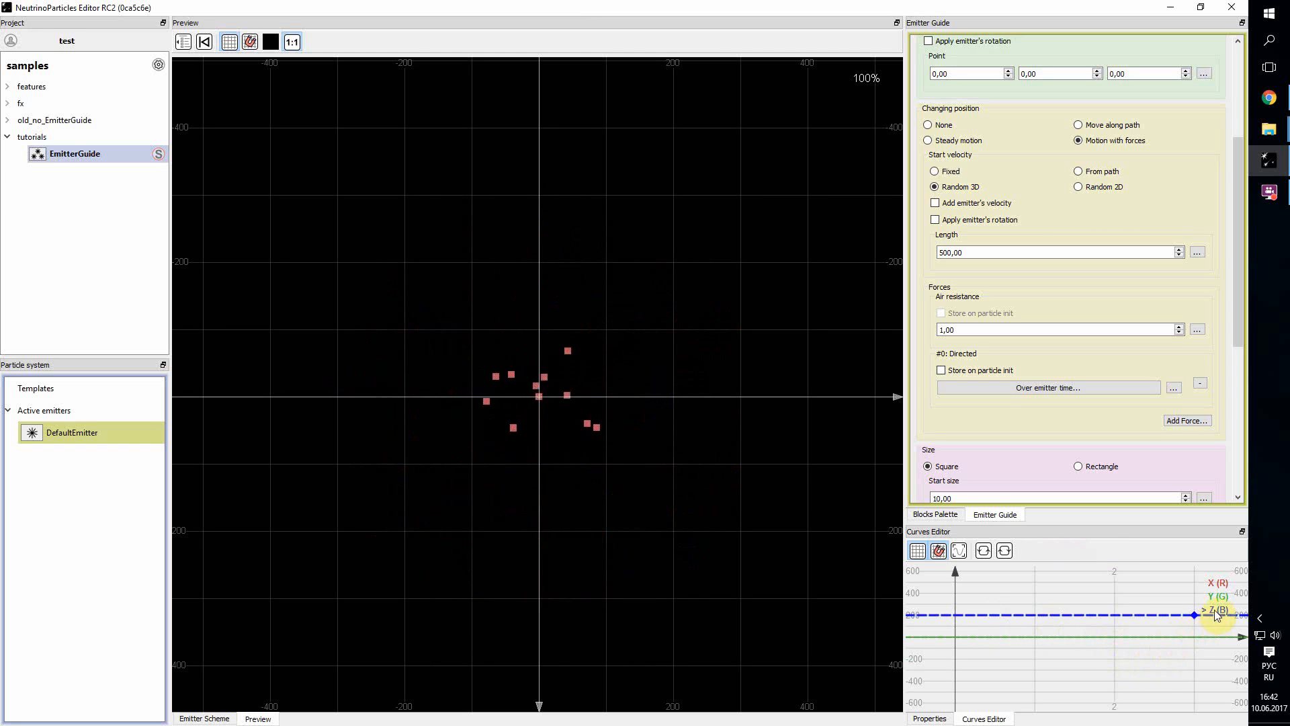
pyautogui.click(1196, 615)
pyautogui.press('Delete')
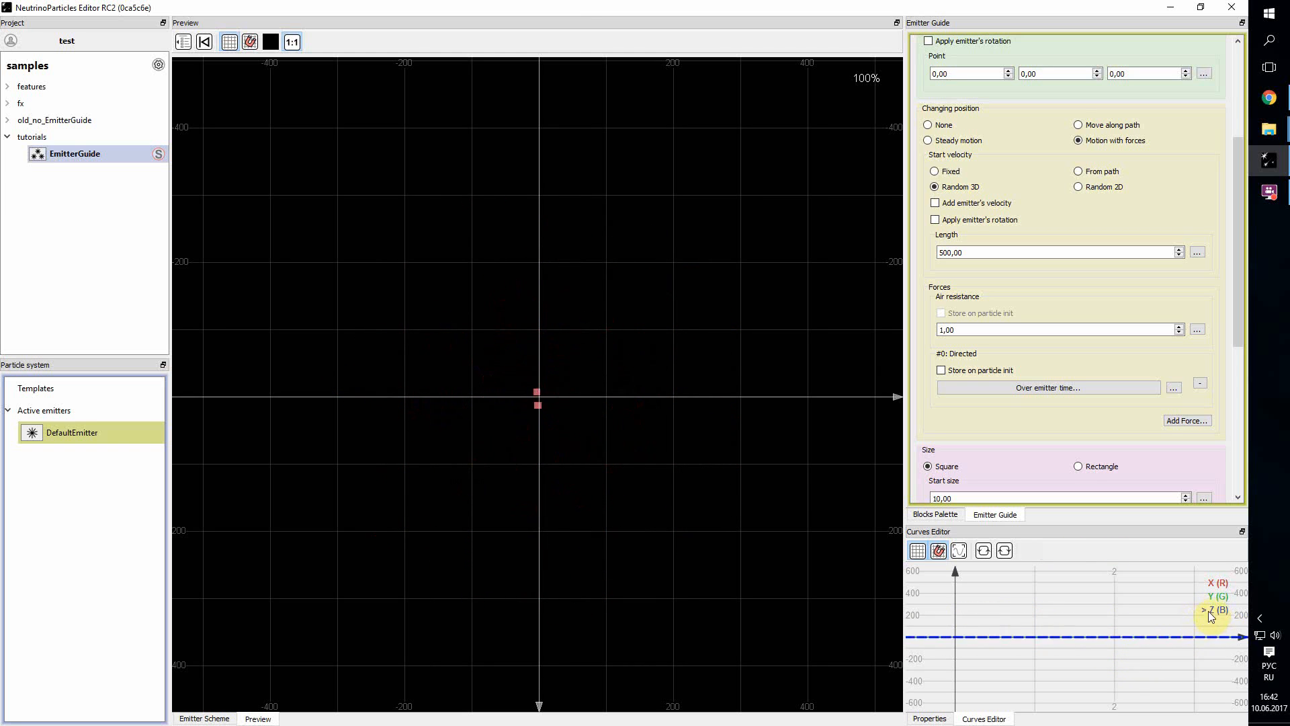
# Step: Shape the force's Y curve as 200 from 0 to 2 and -200 from 2 to 3, and disable Store on particle init
pyautogui.click(955, 637)
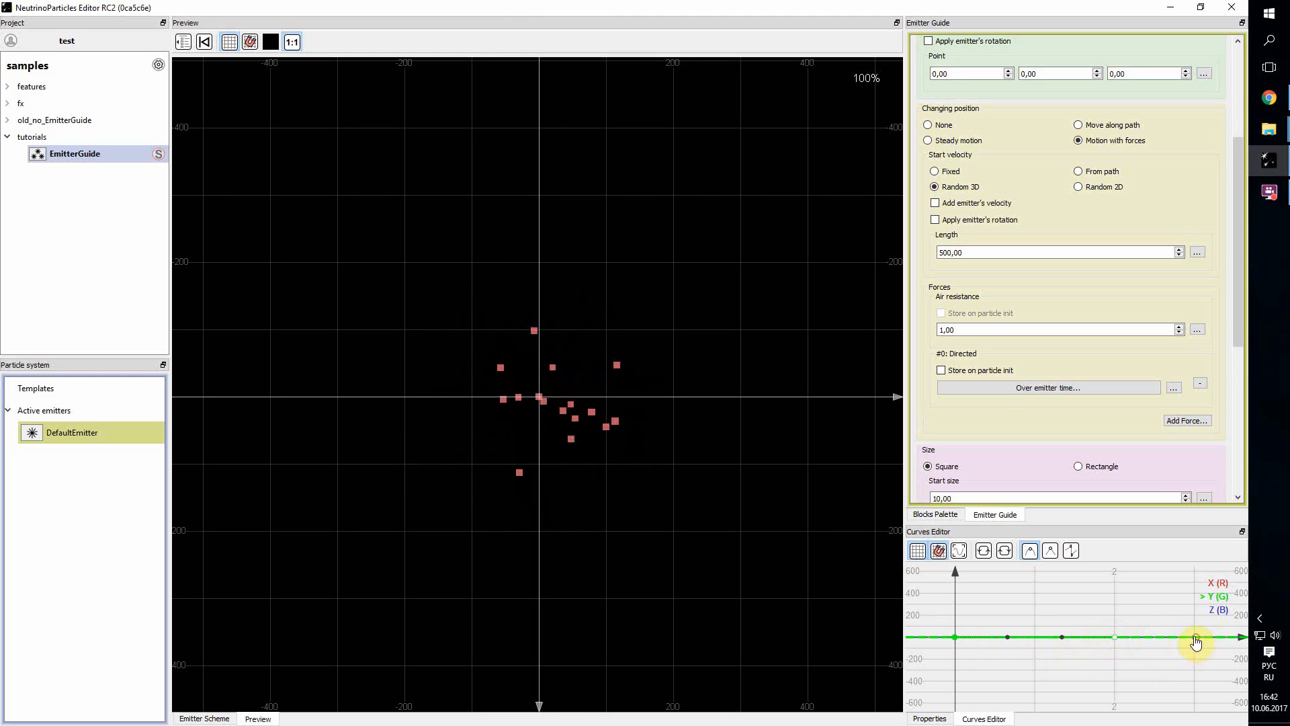
pyautogui.click(1155, 637)
pyautogui.moveTo(1155, 637); pyautogui.dragTo(1154, 658)
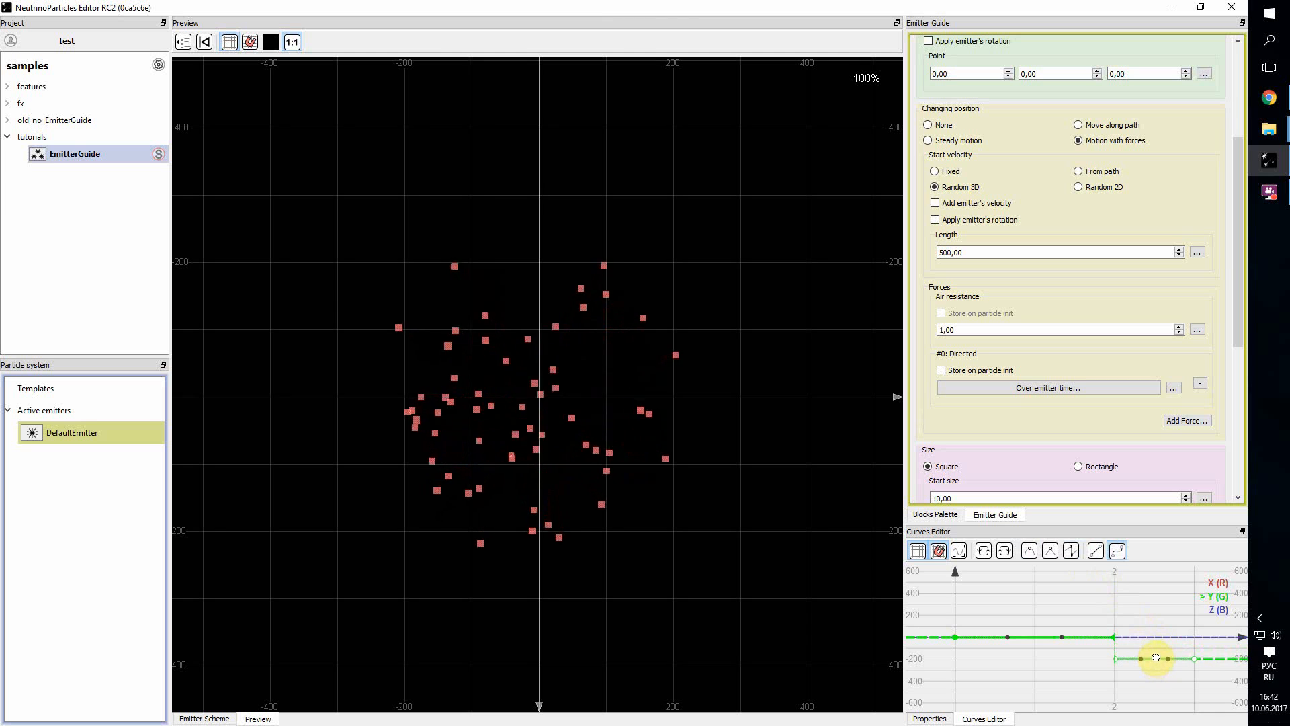
pyautogui.moveTo(1041, 638)
pyautogui.mouseDown()
pyautogui.moveTo(1038, 614)
pyautogui.moveTo(1038, 624)
pyautogui.mouseUp()
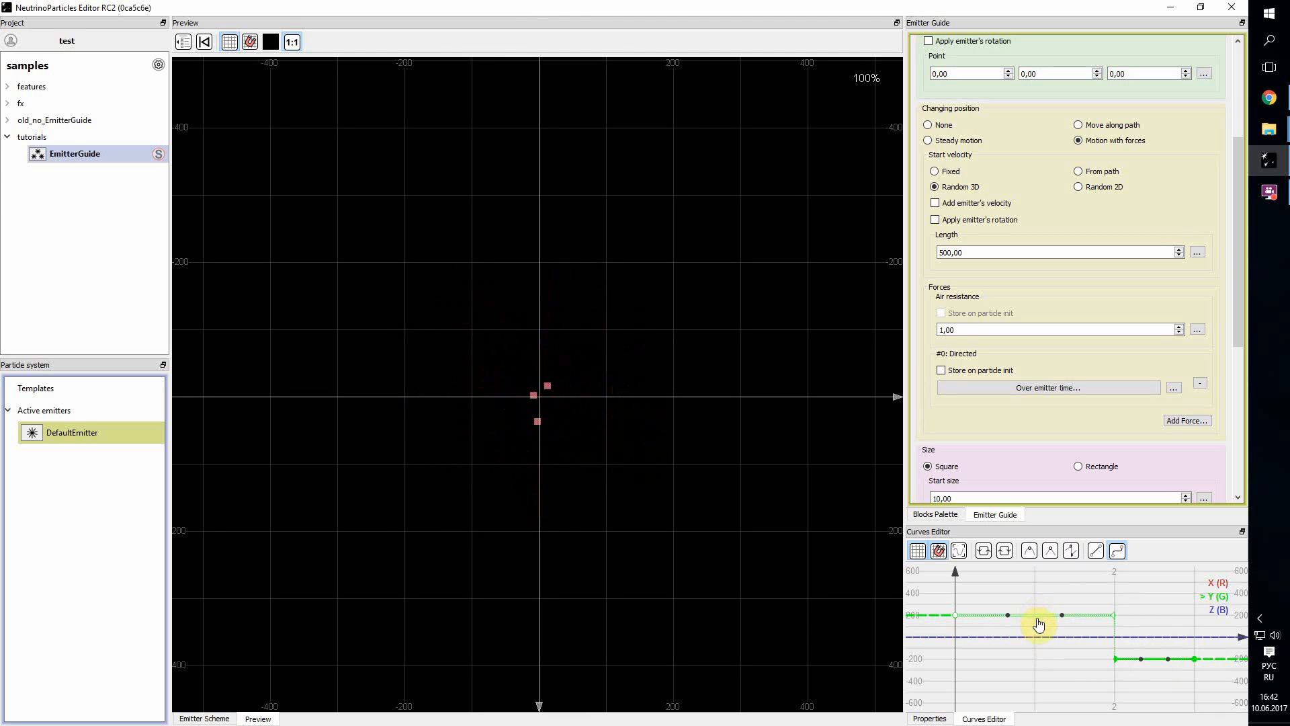
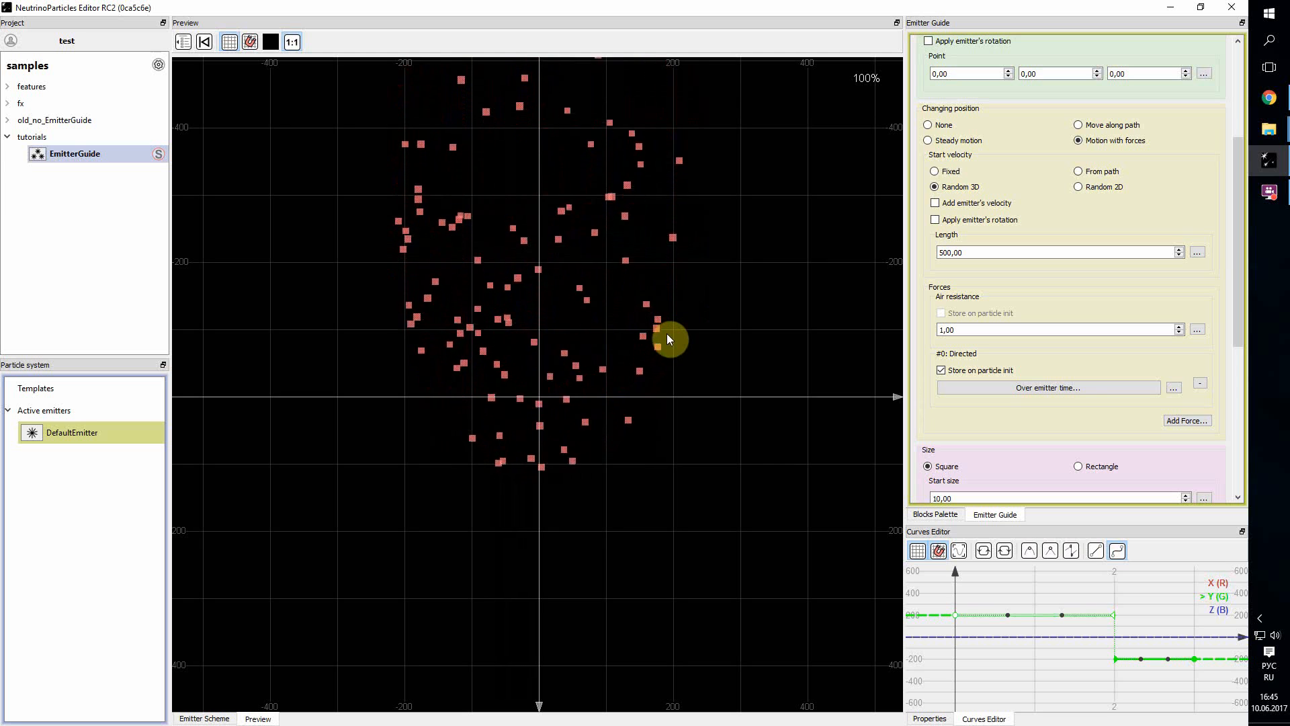
pyautogui.click(941, 370)
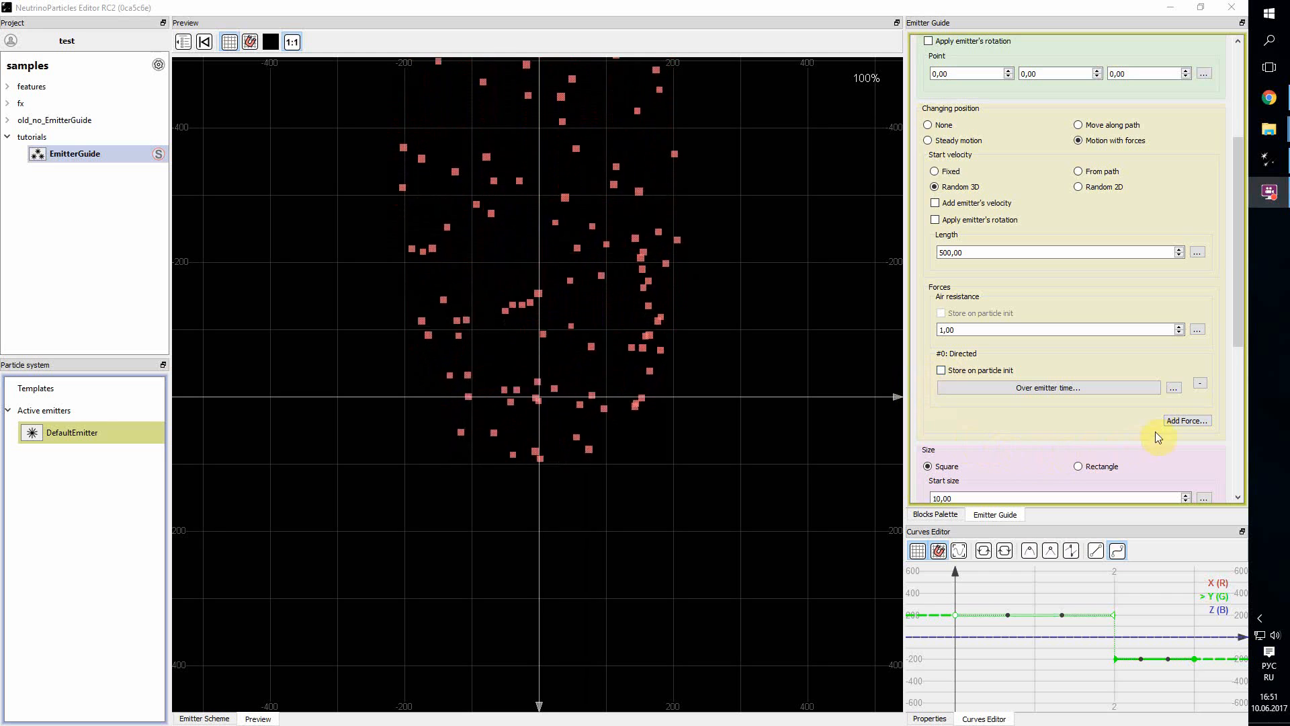
# Step: Add a Turbulence force to the emitter's motion and remove the directed force
pyautogui.click(1188, 421)
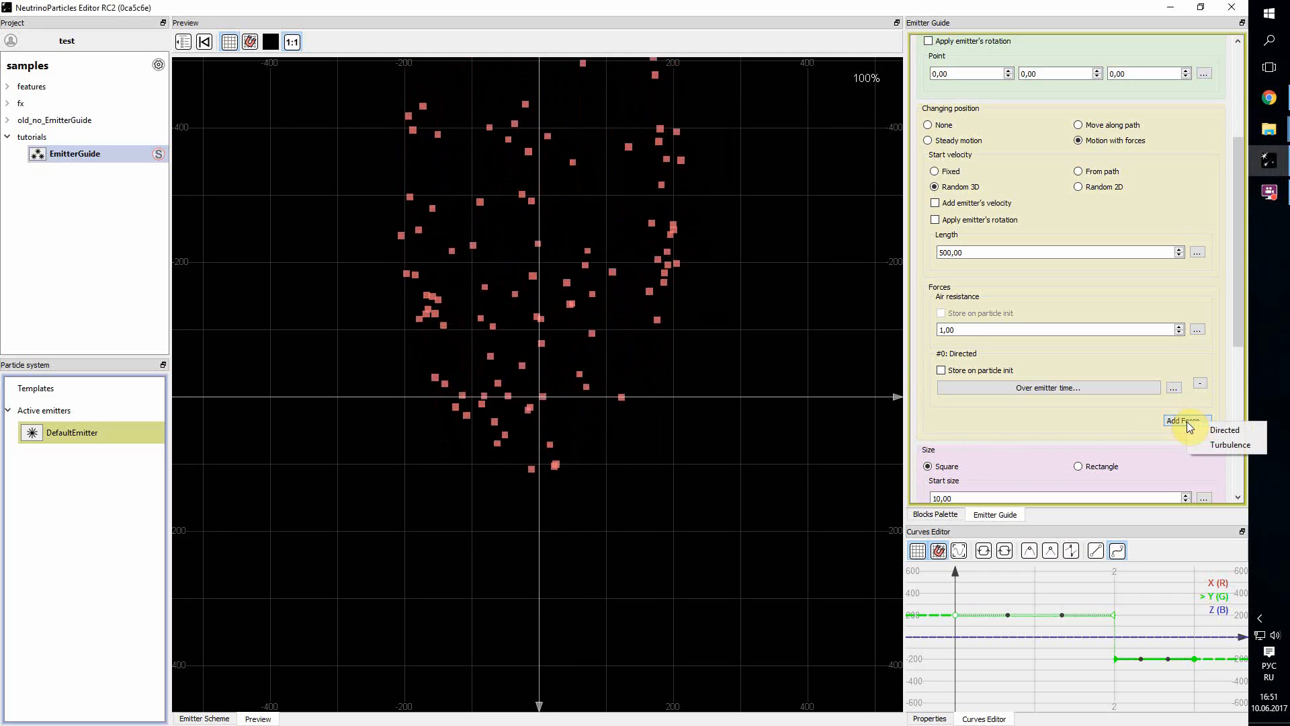
pyautogui.click(1224, 446)
pyautogui.scroll(-1, 1205, 442)
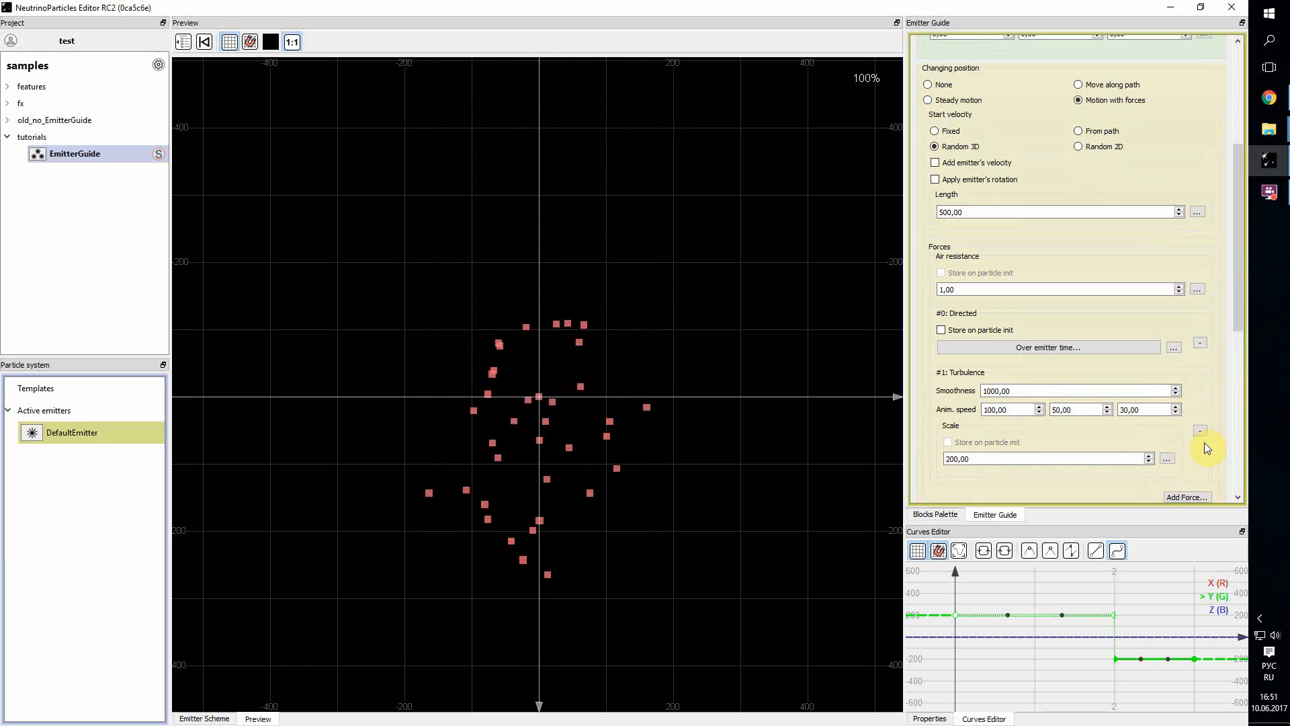
pyautogui.click(1201, 343)
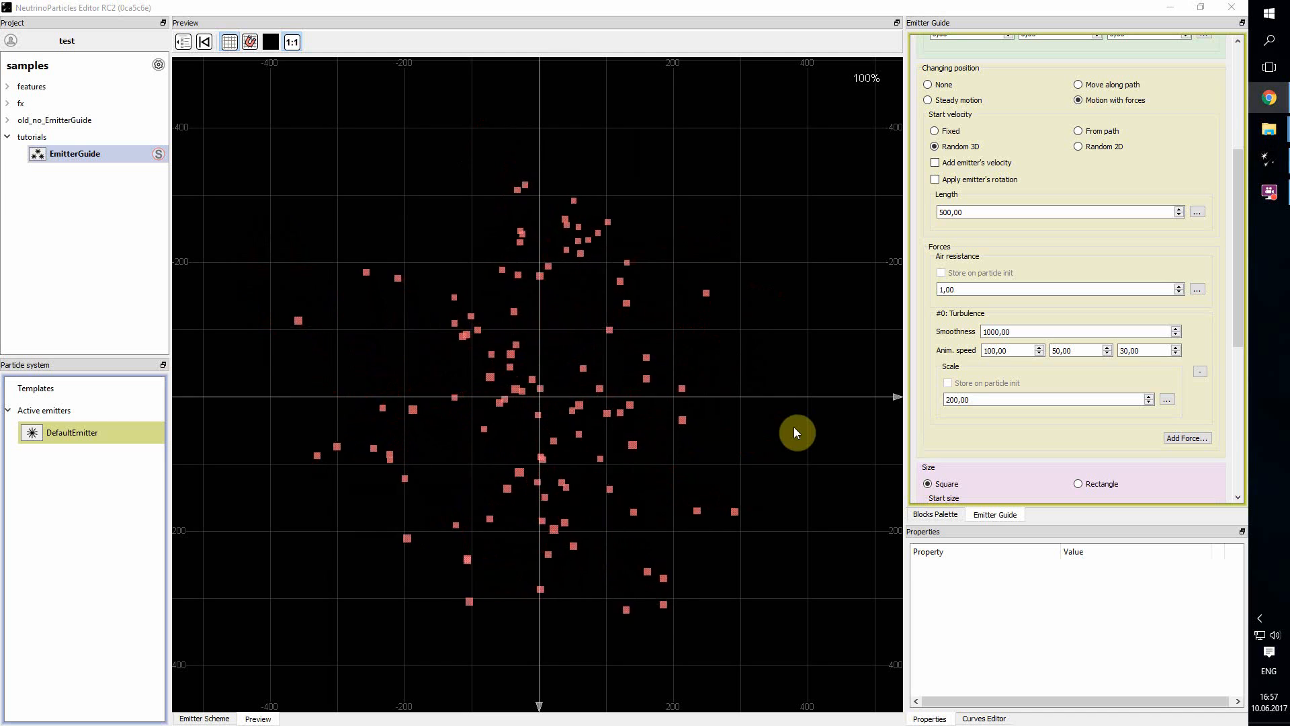
pyautogui.click(694, 7)
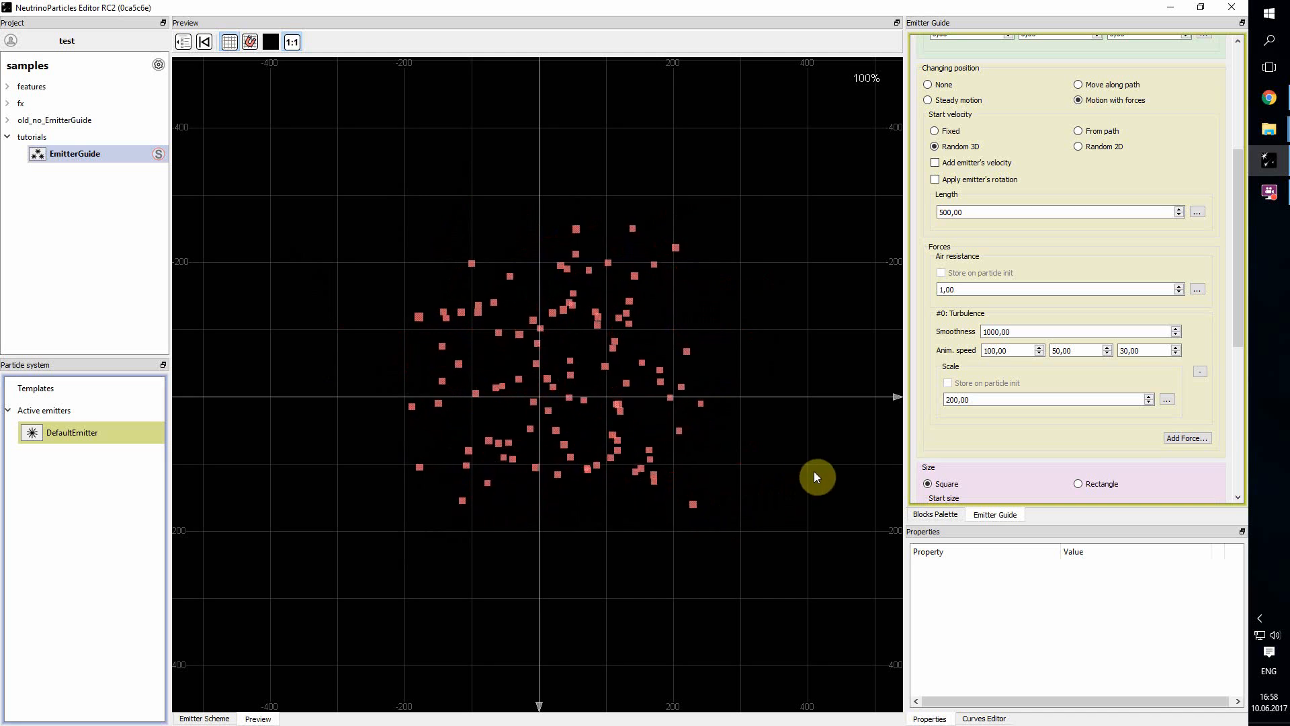
pyautogui.click(997, 331)
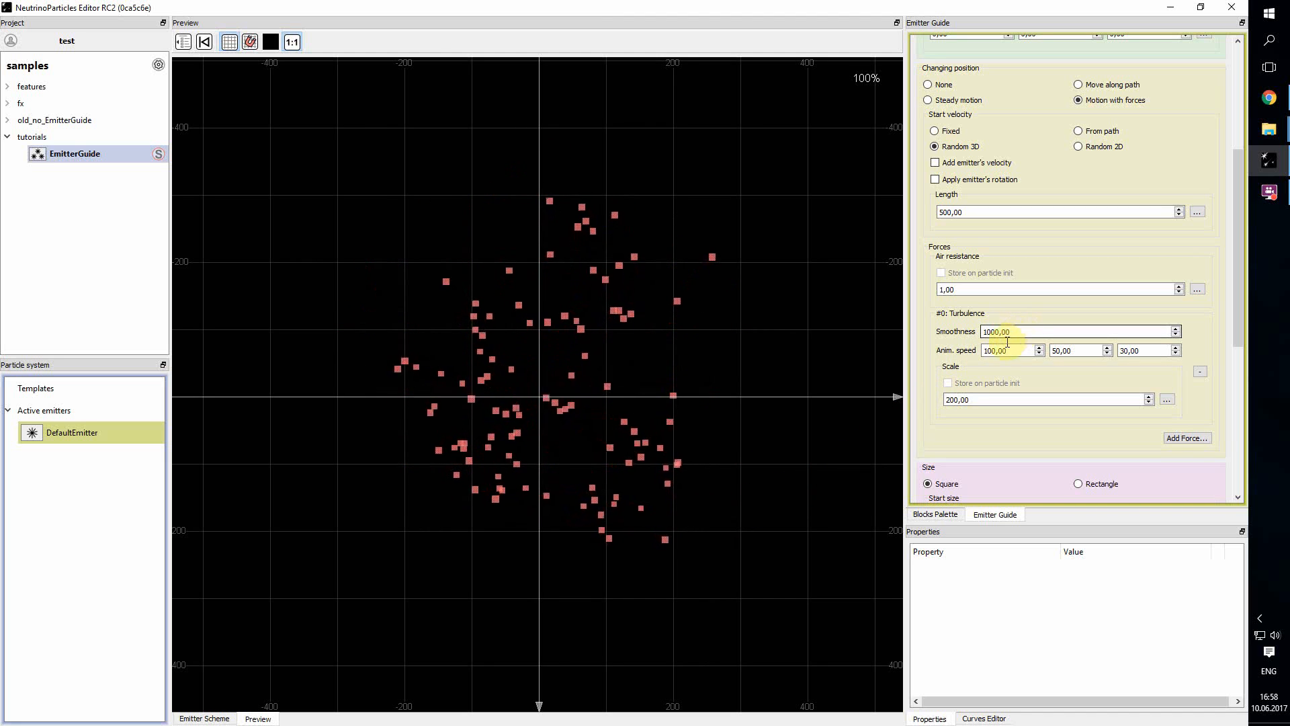
pyautogui.click(988, 350)
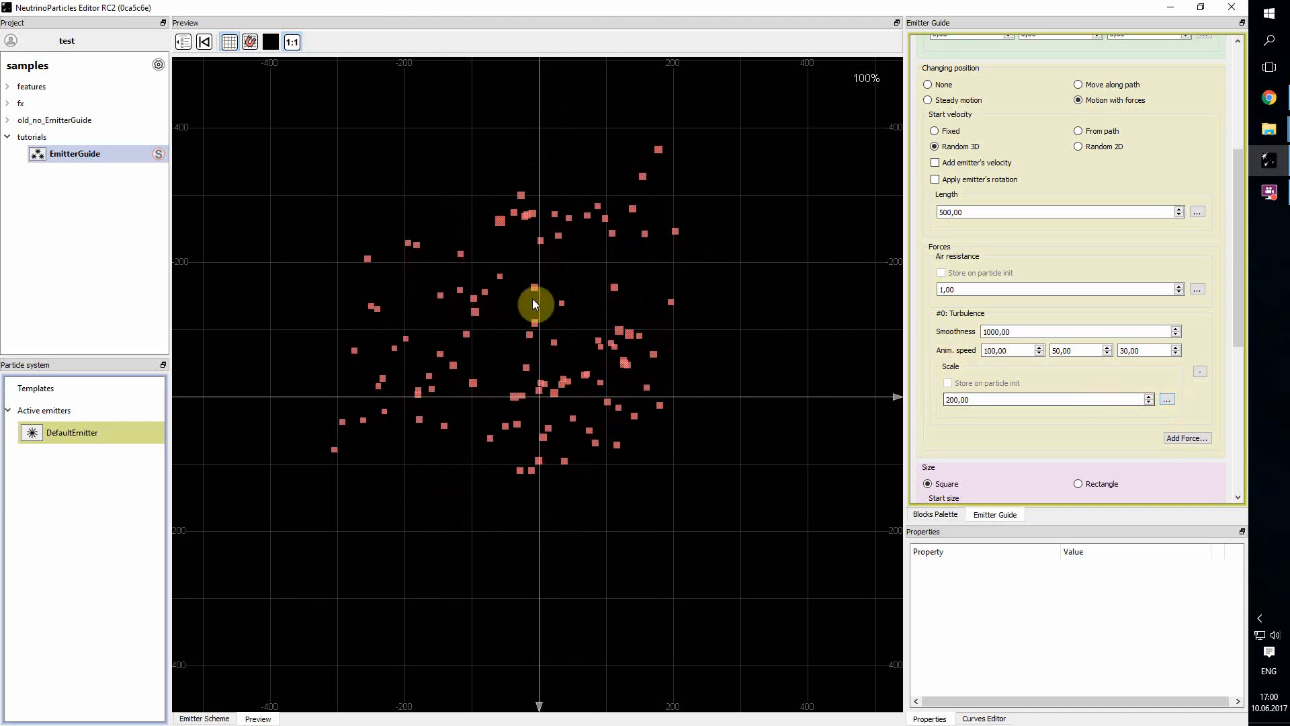
# Step: Change the turbulence scale's value type to vary over emitter time and open its curve
pyautogui.click(1168, 402)
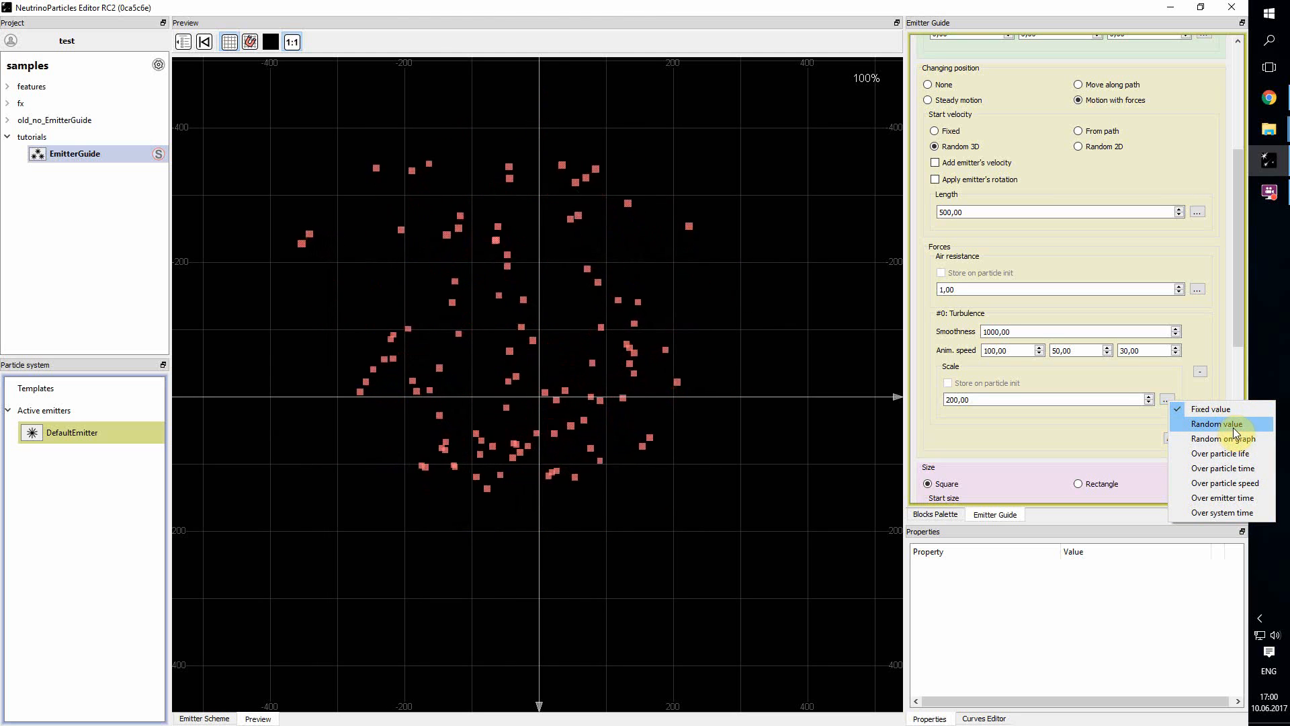
pyautogui.click(1223, 498)
pyautogui.click(1069, 402)
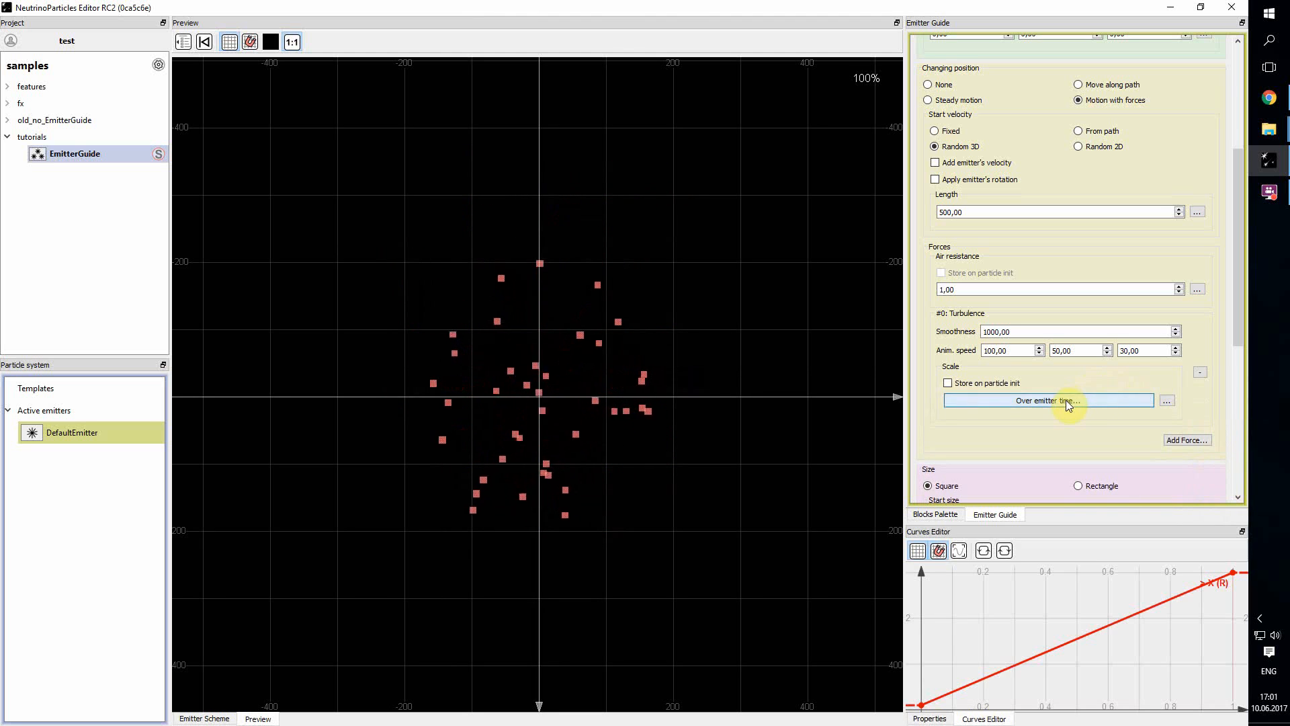
# Step: Shape the turbulence scale curve to stay at 0 until 2, split there, and hold 200 from 2 to 3
pyautogui.moveTo(1054, 618); pyautogui.dragTo(1001, 637)
pyautogui.moveTo(1067, 595); pyautogui.dragTo(1048, 661)
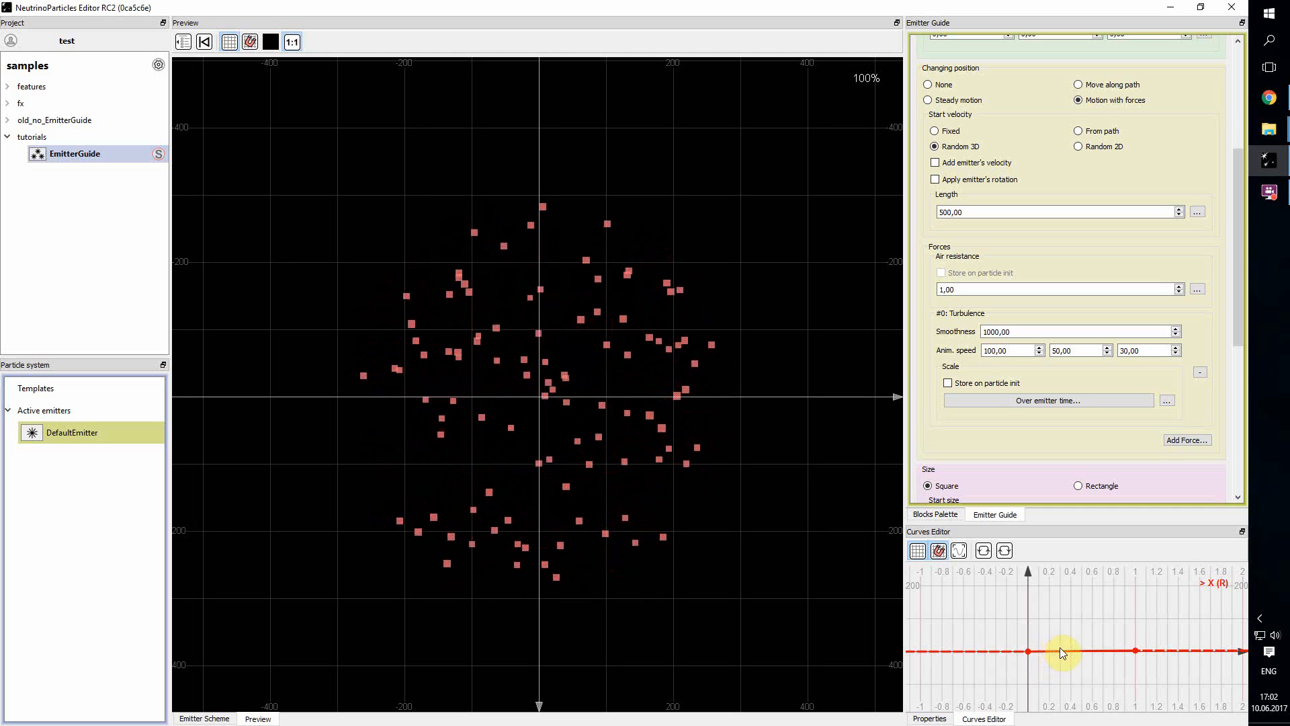
pyautogui.moveTo(1079, 653); pyautogui.dragTo(1020, 661)
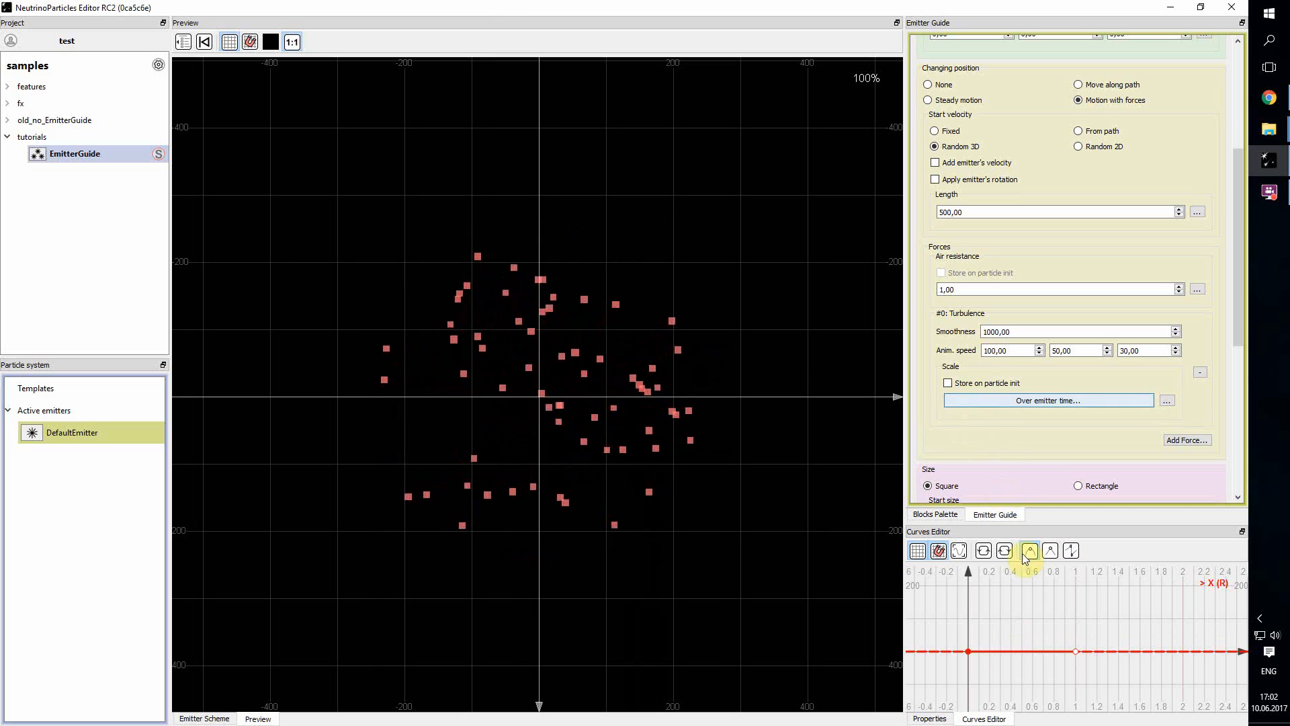
pyautogui.moveTo(1068, 675); pyautogui.dragTo(989, 658)
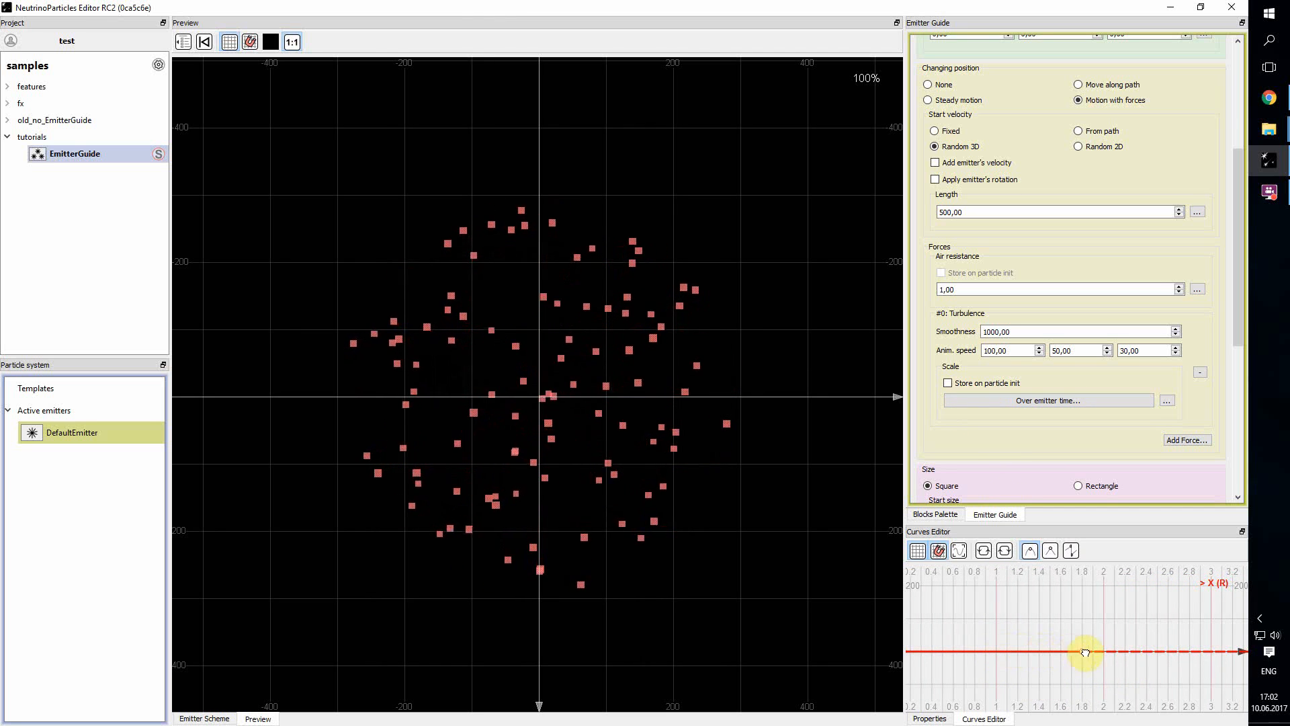
pyautogui.moveTo(1184, 662); pyautogui.dragTo(1135, 679)
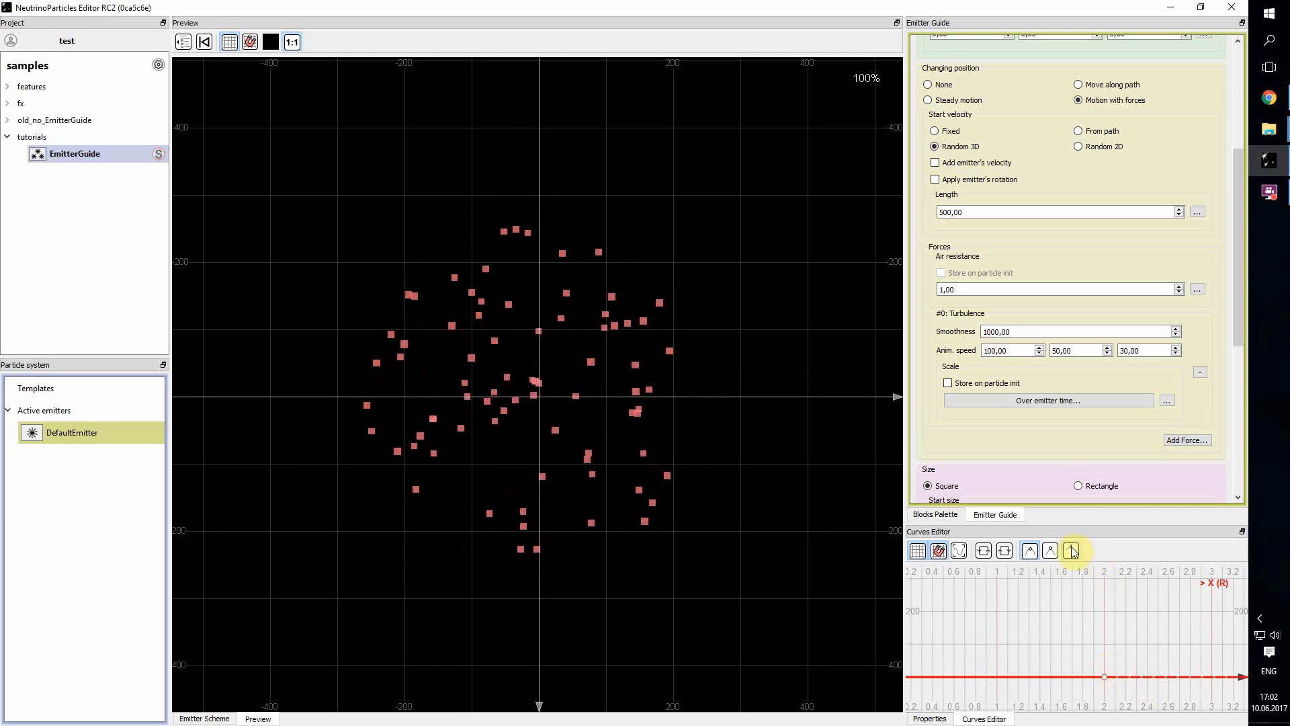
pyautogui.moveTo(1108, 637); pyautogui.dragTo(1111, 674)
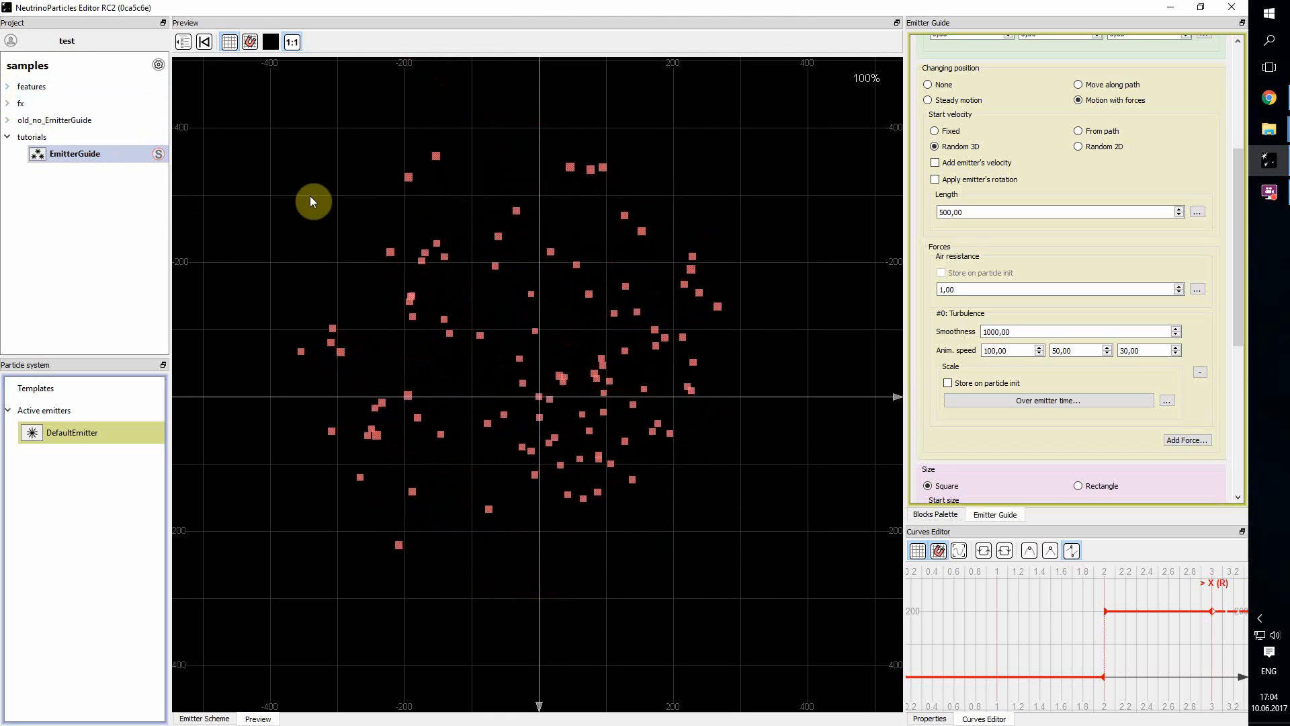
# Step: Examine the turbulence in the preview and look through the Emitter Guide's Size, Rotation, Color and Transparency sections
pyautogui.moveTo(367, 222); pyautogui.dragTo(584, 347)
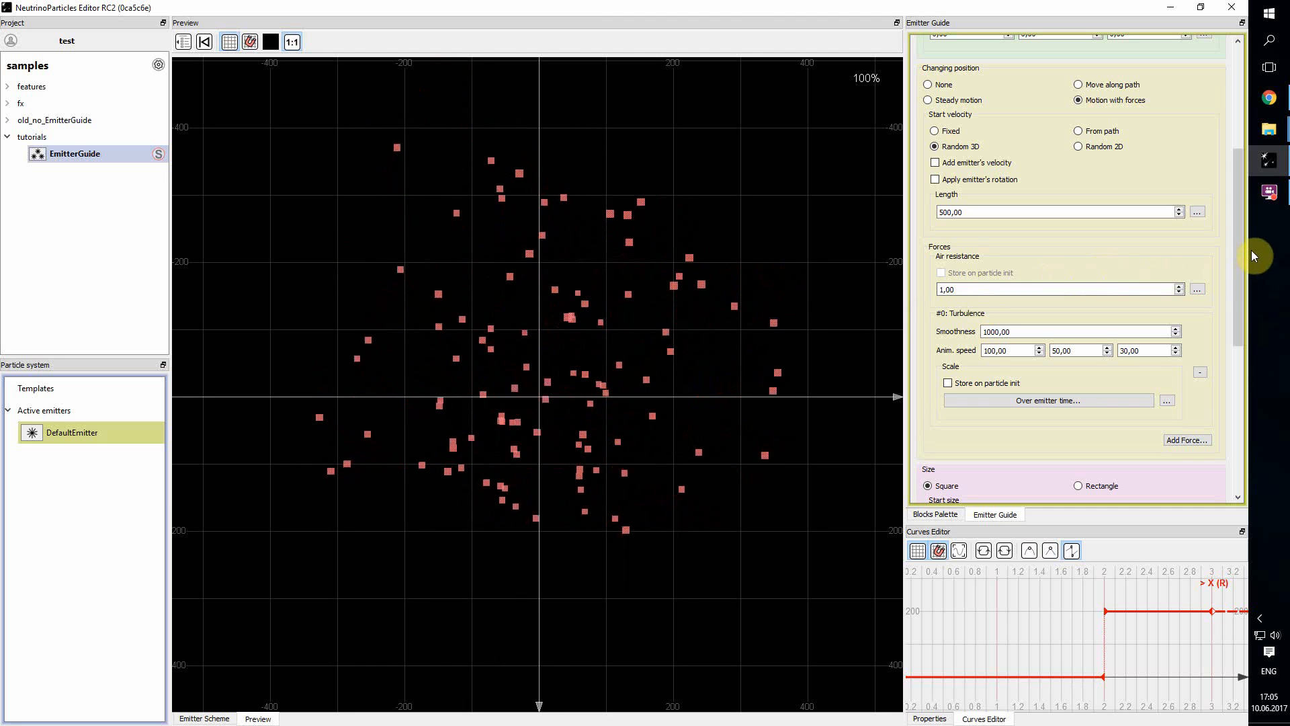
pyautogui.moveTo(1238, 248); pyautogui.dragTo(1243, 238)
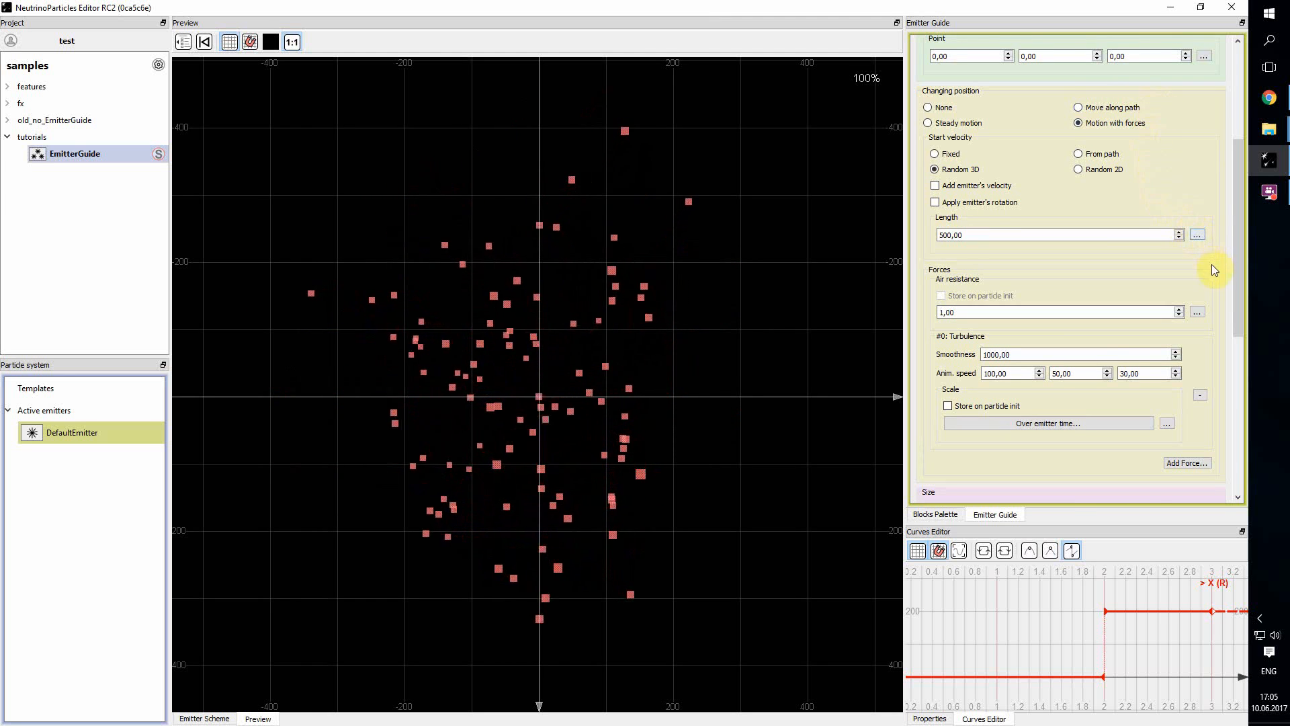
pyautogui.scroll(-3, 1217, 312)
pyautogui.scroll(-4, 1221, 322)
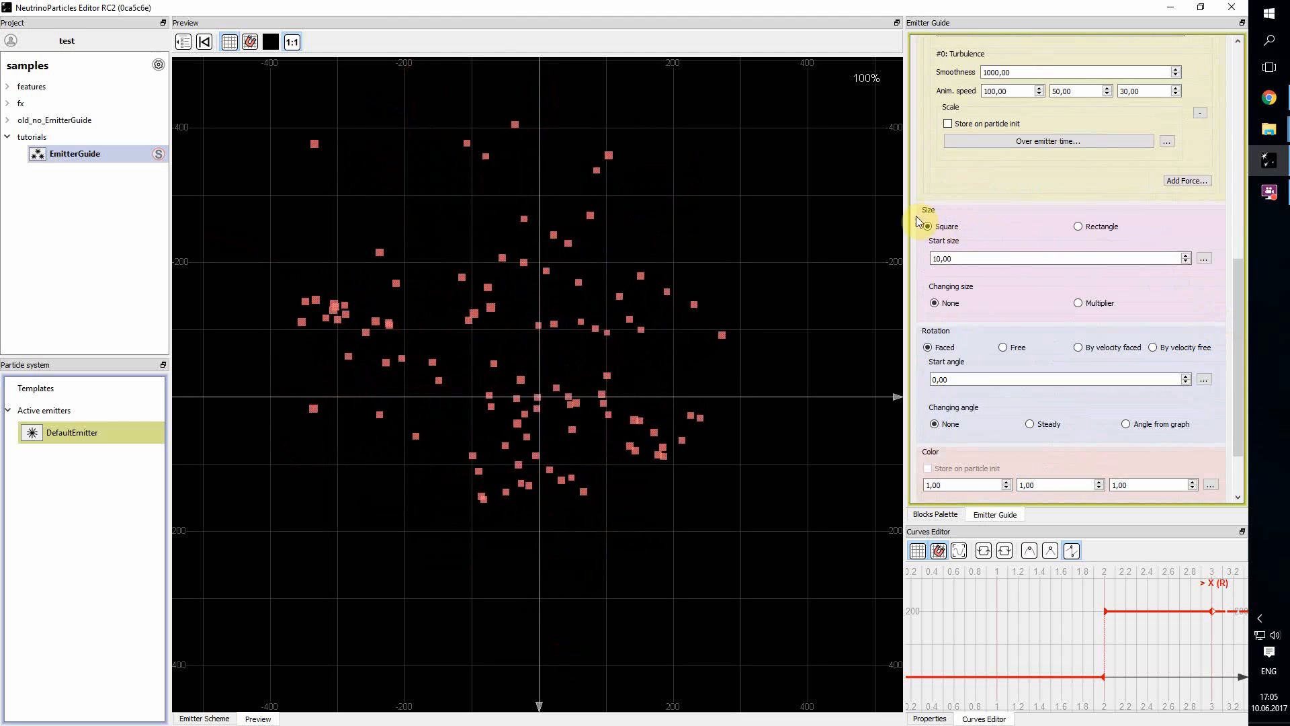
pyautogui.scroll(-2, 1000, 369)
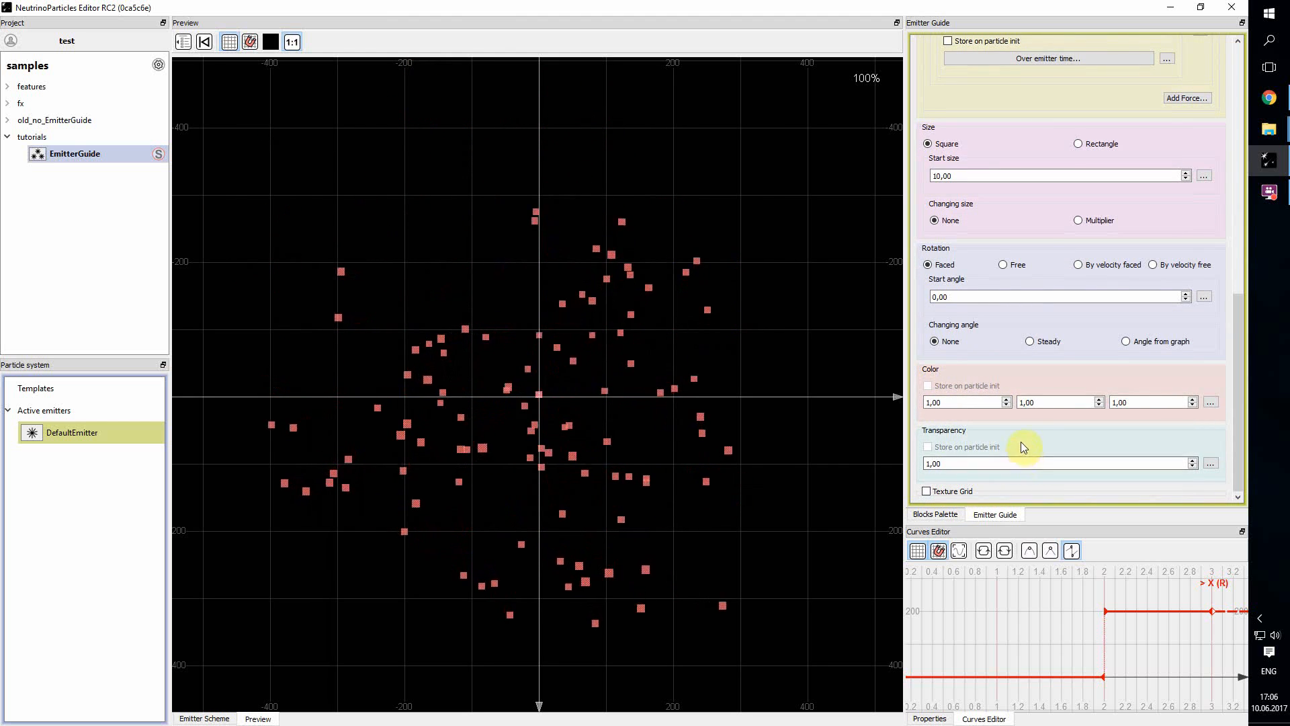
pyautogui.moveTo(1244, 326); pyautogui.dragTo(1243, 231)
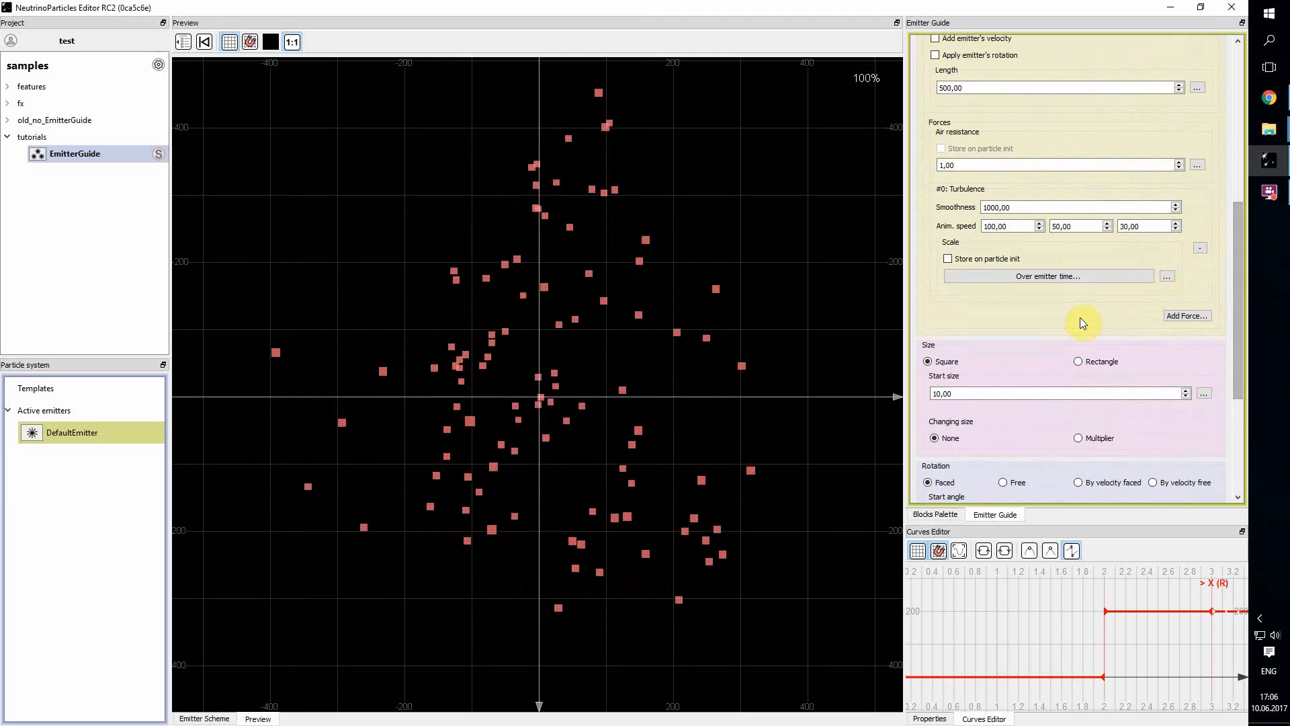